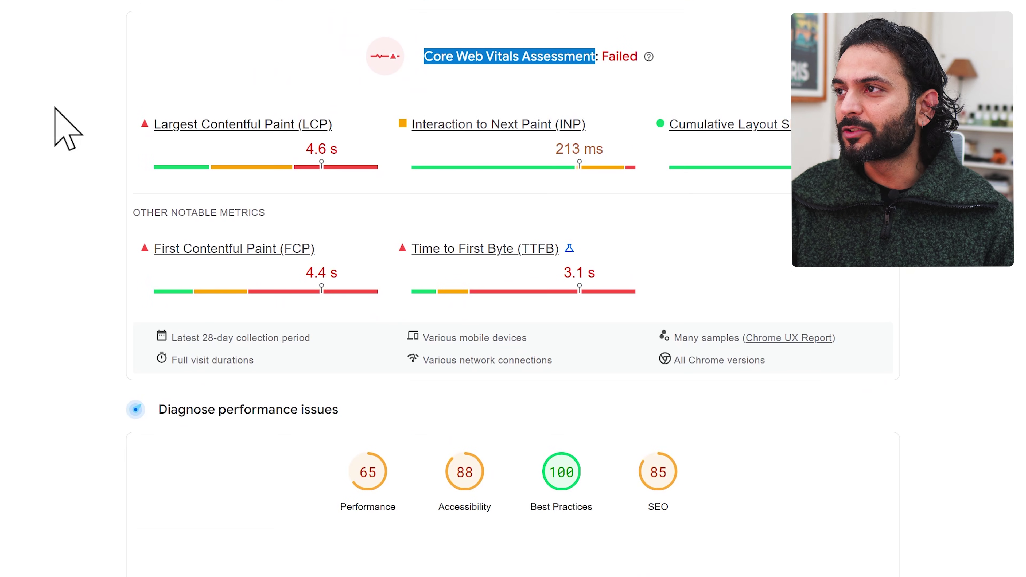
- Review the mobile PageSpeed report's metrics and diagnostics, and expand the Largest Contentful Paint element details
click(27, 167)
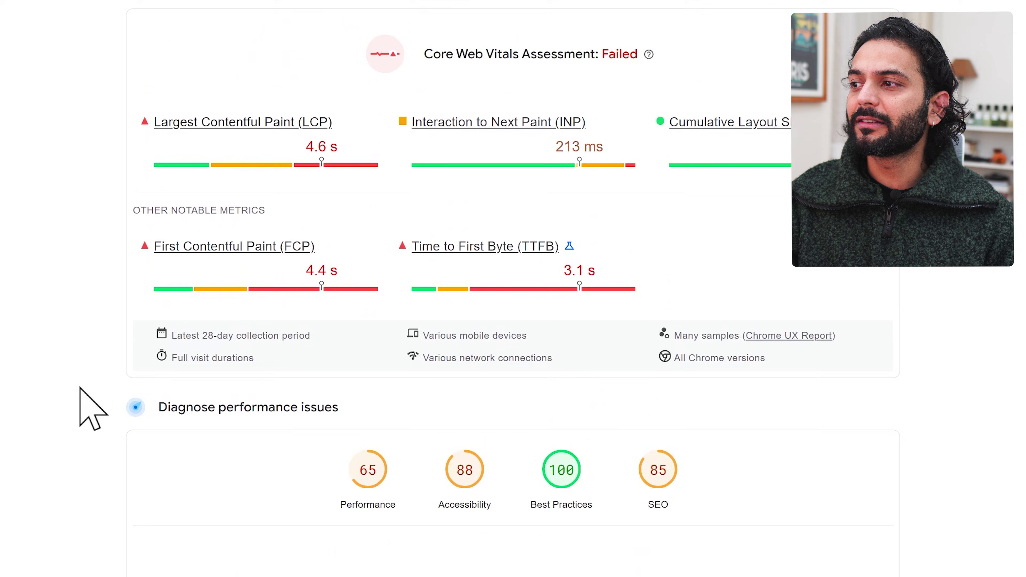
scroll(265, 358, down, 7)
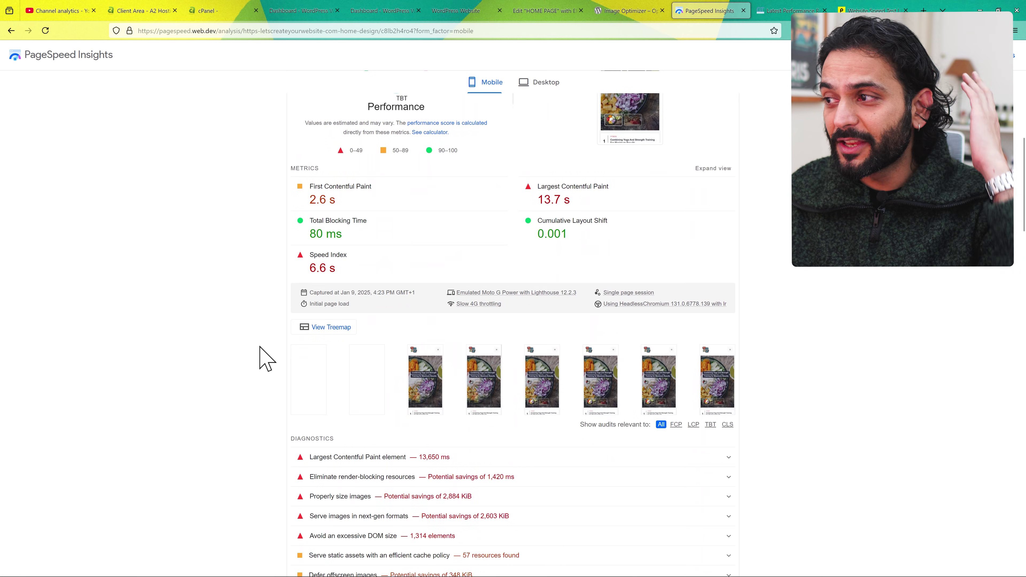
scroll(264, 358, down, 4)
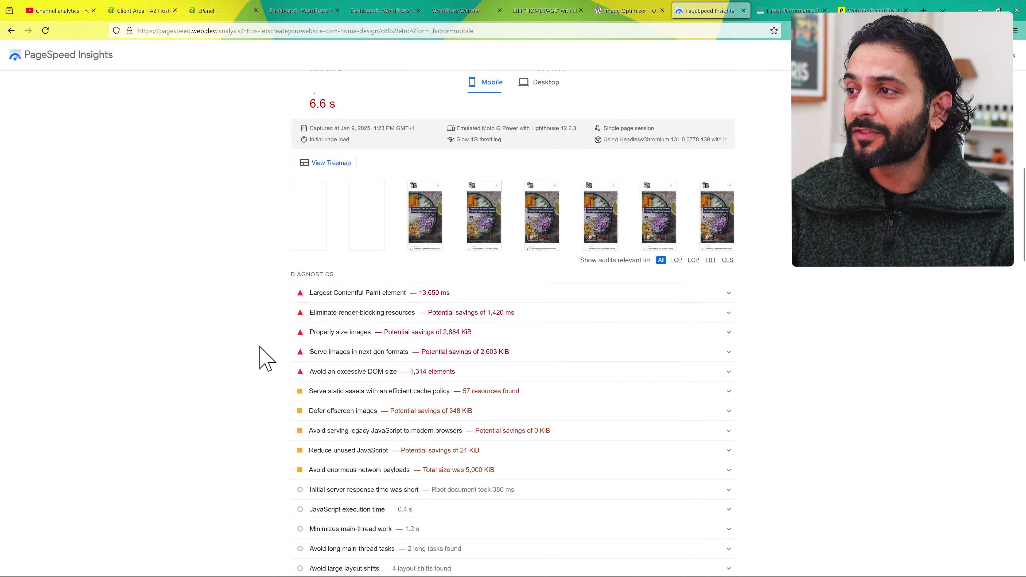
scroll(265, 357, down, 1)
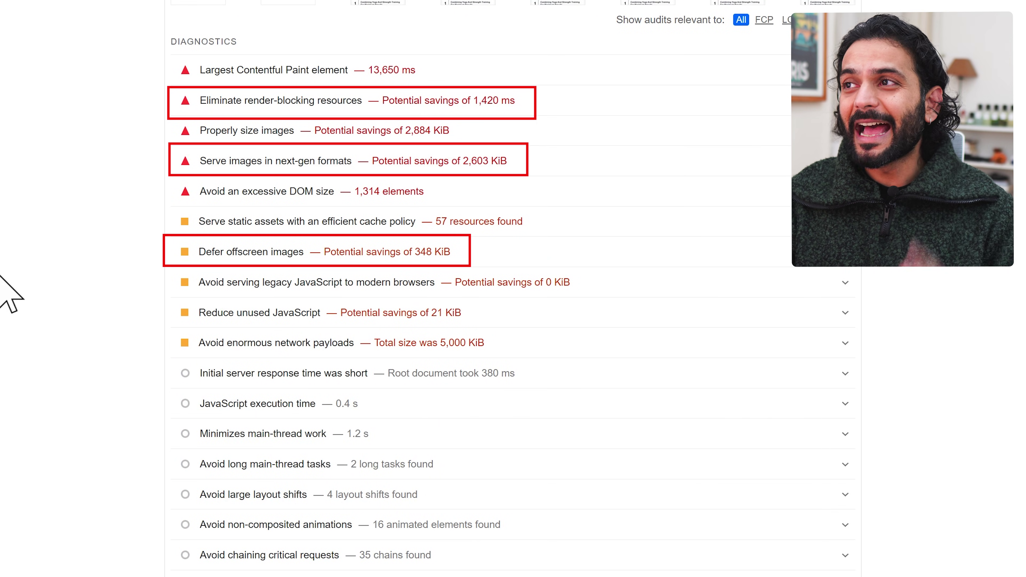
click(546, 64)
scroll(513, 284, down, 2)
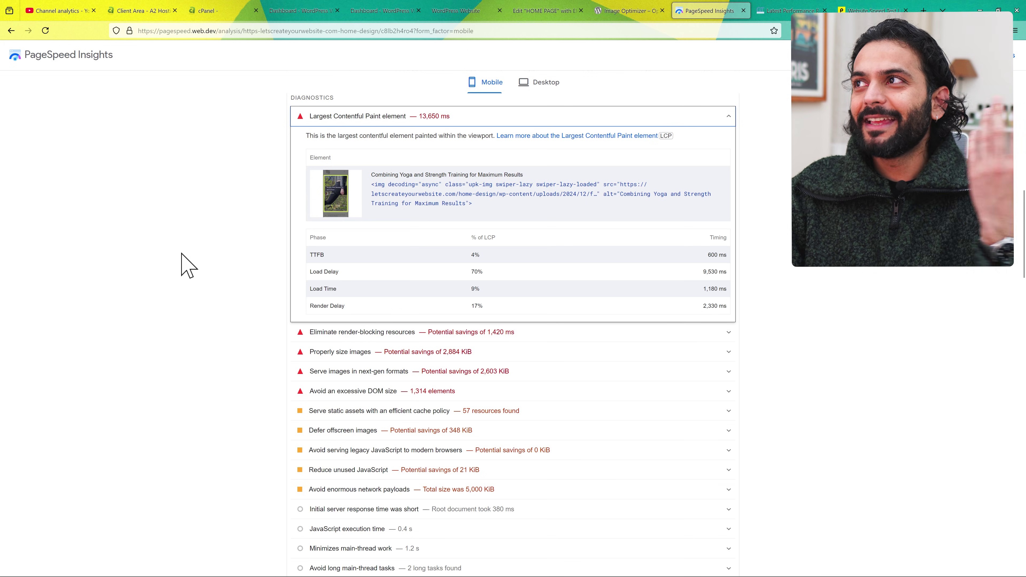
- Switch to the Elementor home page editor and highlight the Image Optimizer suggestion in the image widget's settings
click(550, 11)
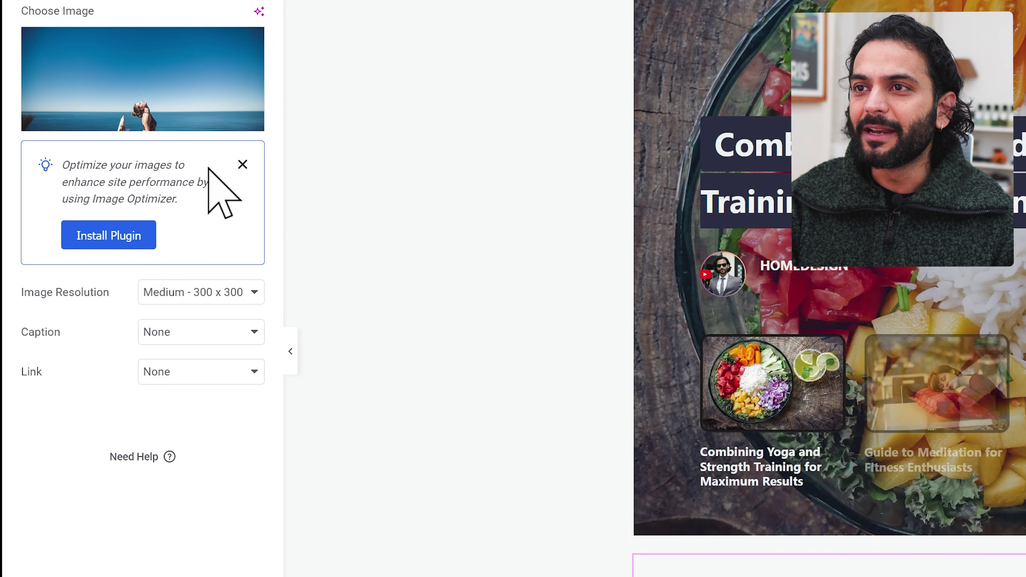
drag(61, 164, 177, 172)
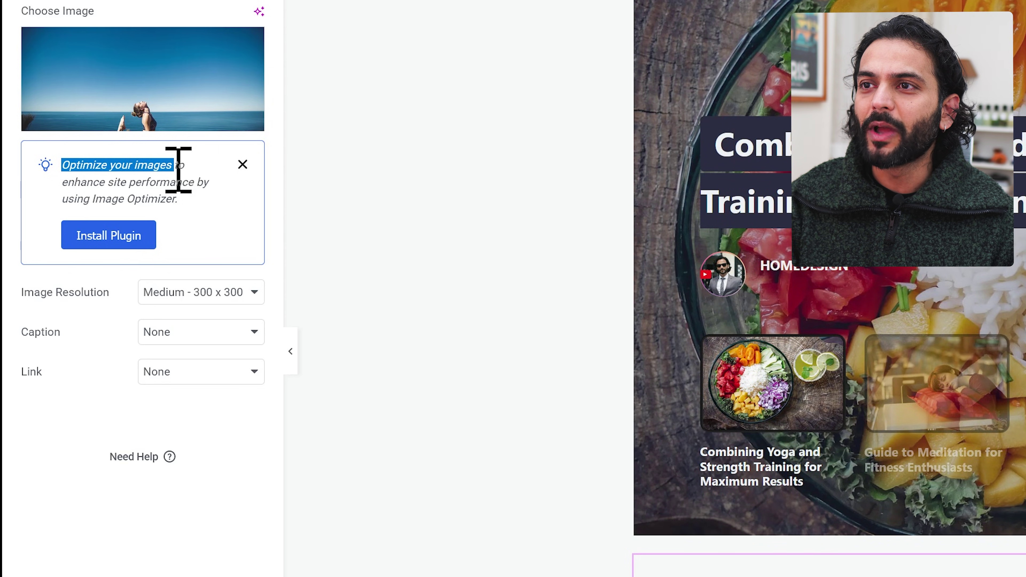
drag(68, 182, 154, 184)
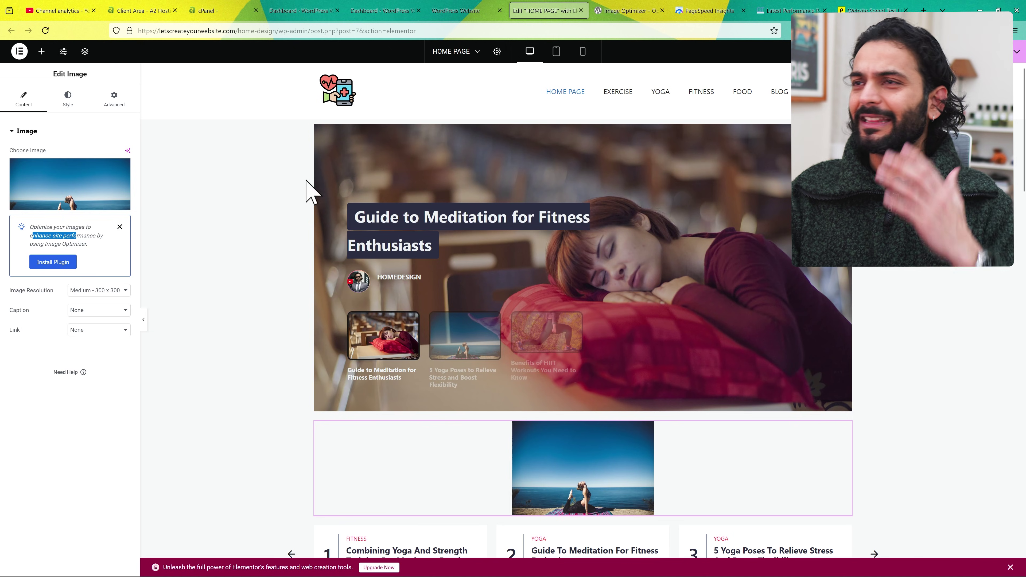
- Switch to the Image Optimizer plugin page on WordPress.org and check its version and active installations
click(631, 11)
scroll(28, 319, down, 2)
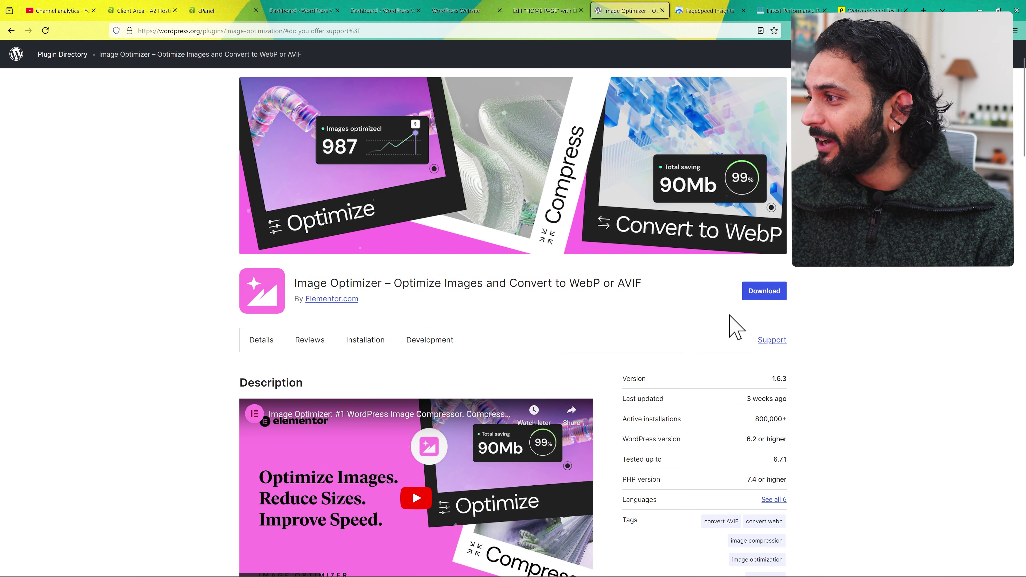
scroll(890, 389, down, 3)
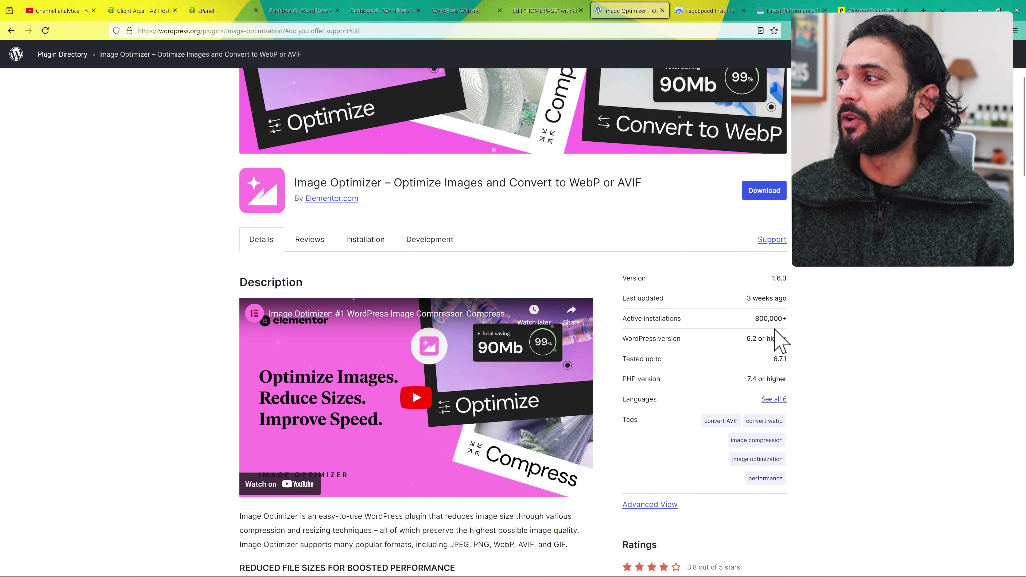
drag(763, 321, 794, 318)
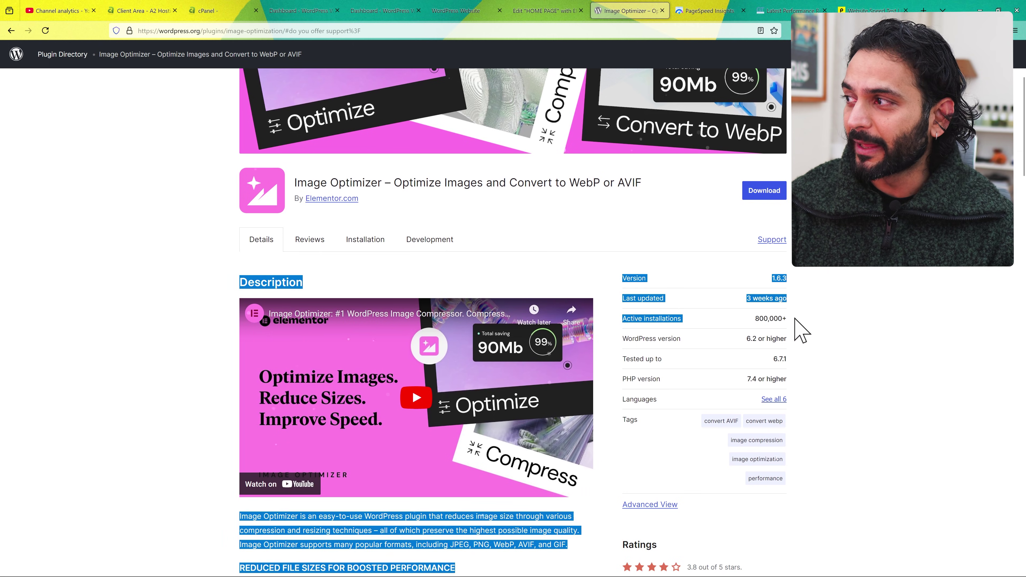
click(841, 312)
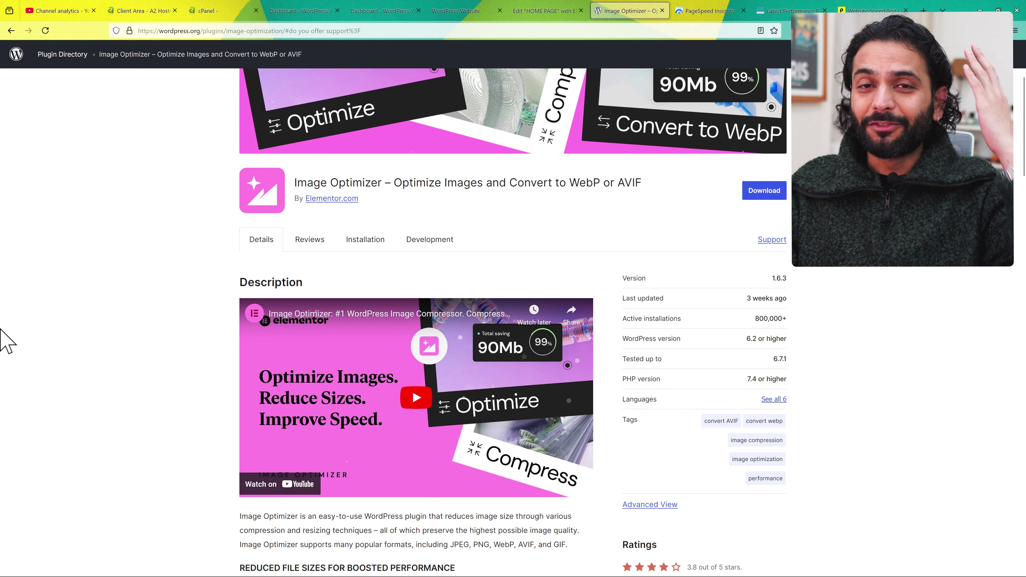
- Read the Image Optimizer plugin's description, including supported image formats, large-image resizing, compression levels and FAQs
scroll(7, 342, down, 3)
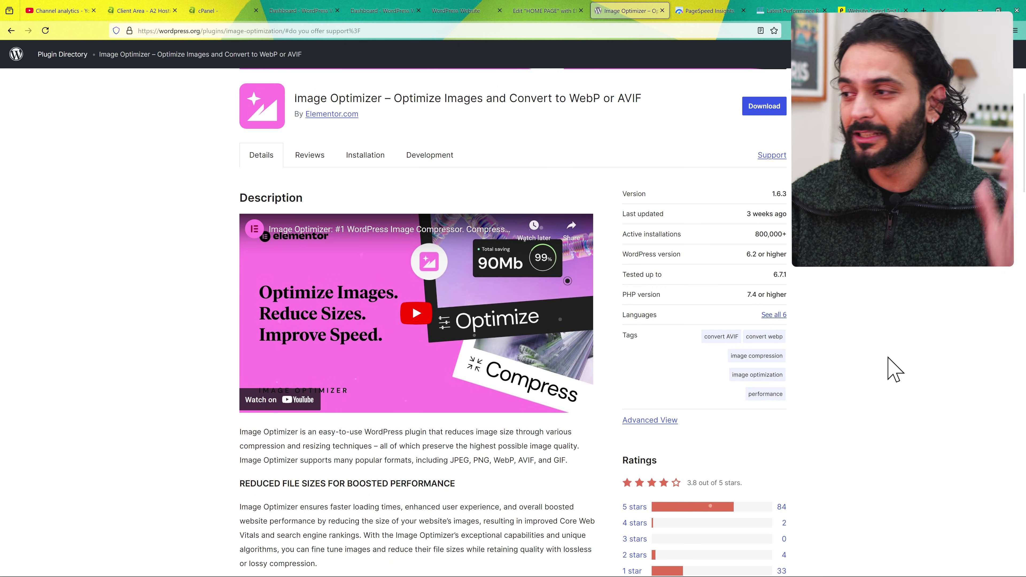
scroll(896, 370, down, 10)
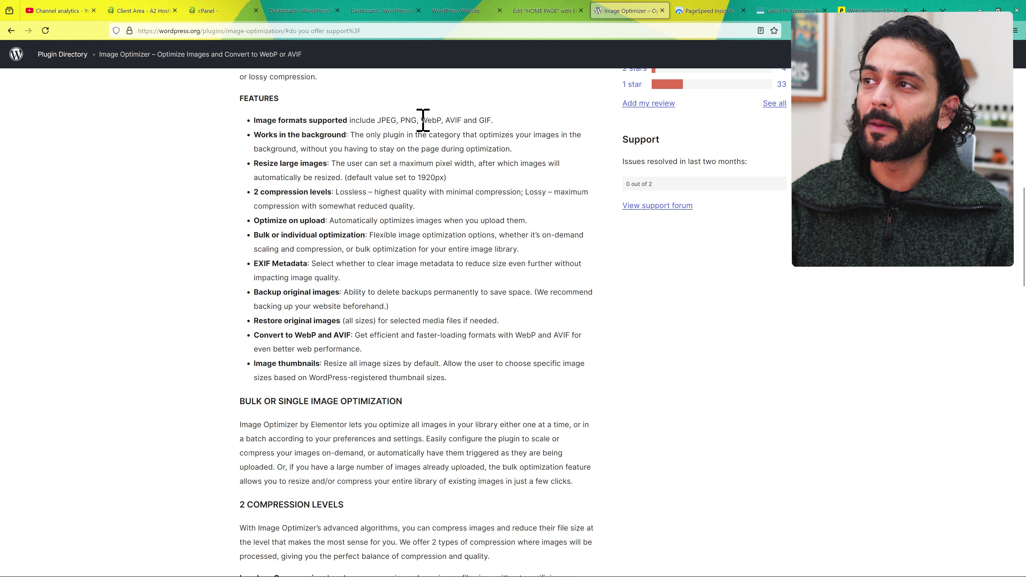
drag(422, 119, 492, 121)
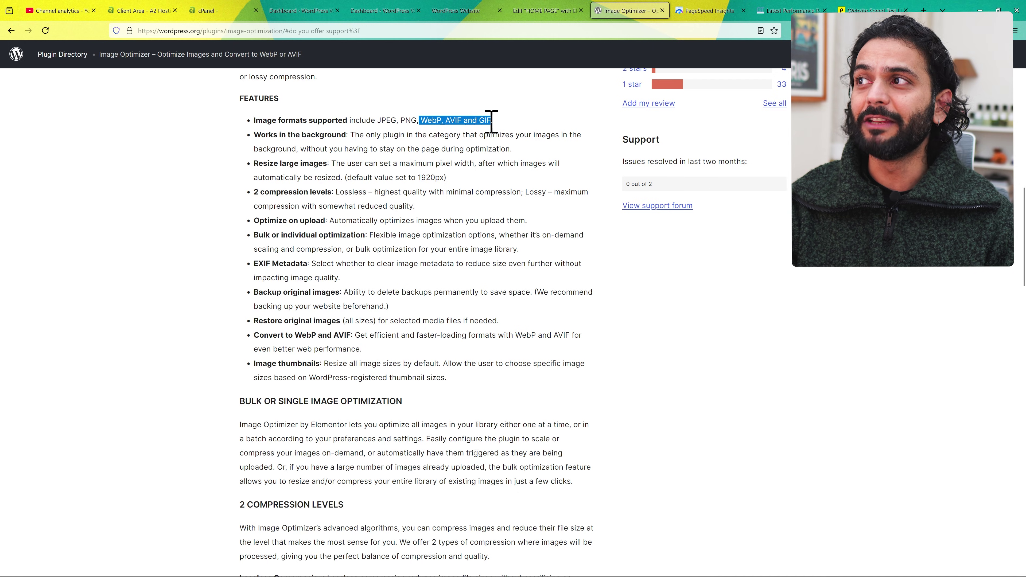
click(225, 168)
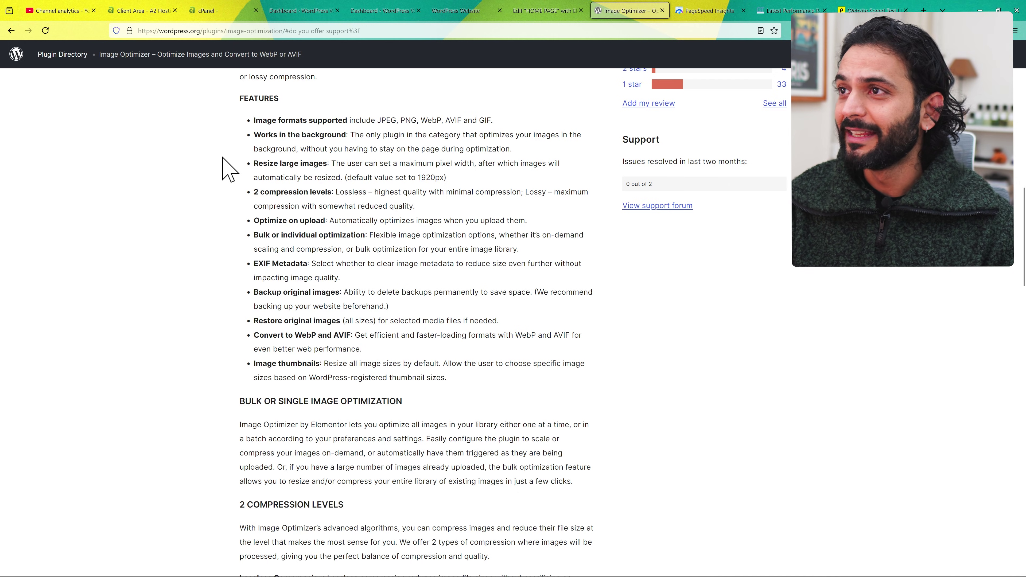
drag(270, 171, 305, 172)
scroll(303, 307, down, 15)
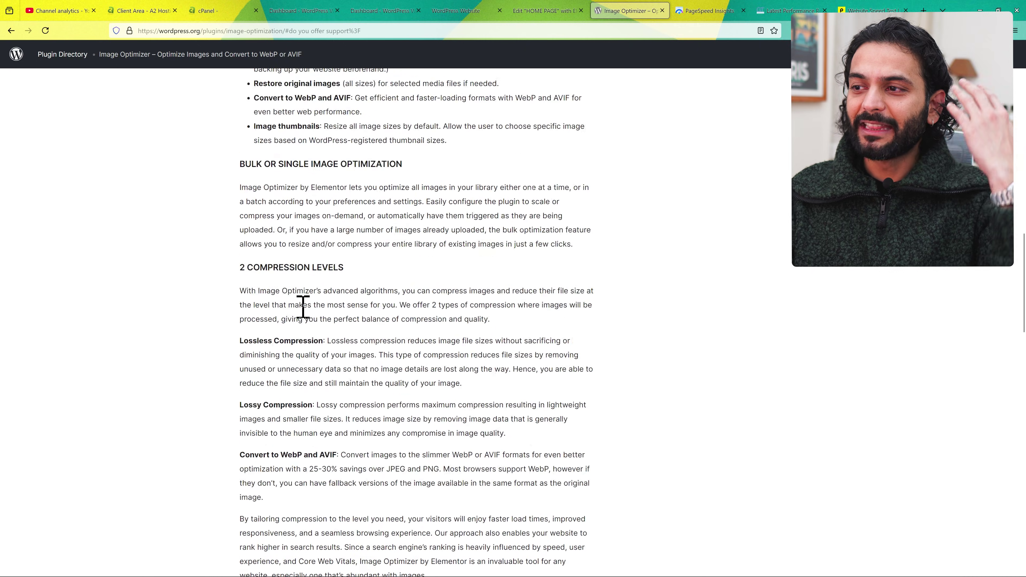
scroll(303, 308, down, 15)
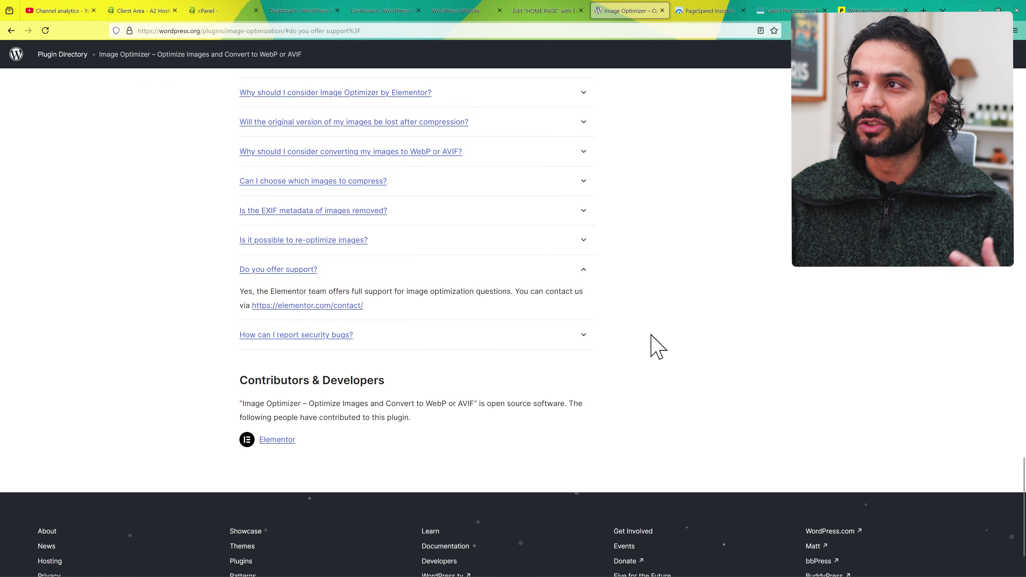
scroll(652, 344, up, 15)
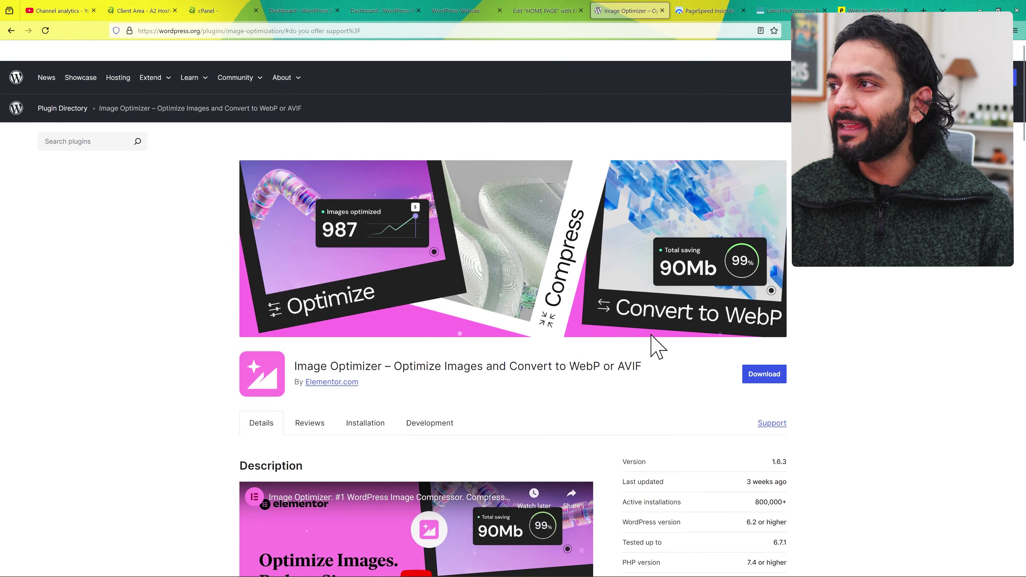
scroll(652, 336, down, 1)
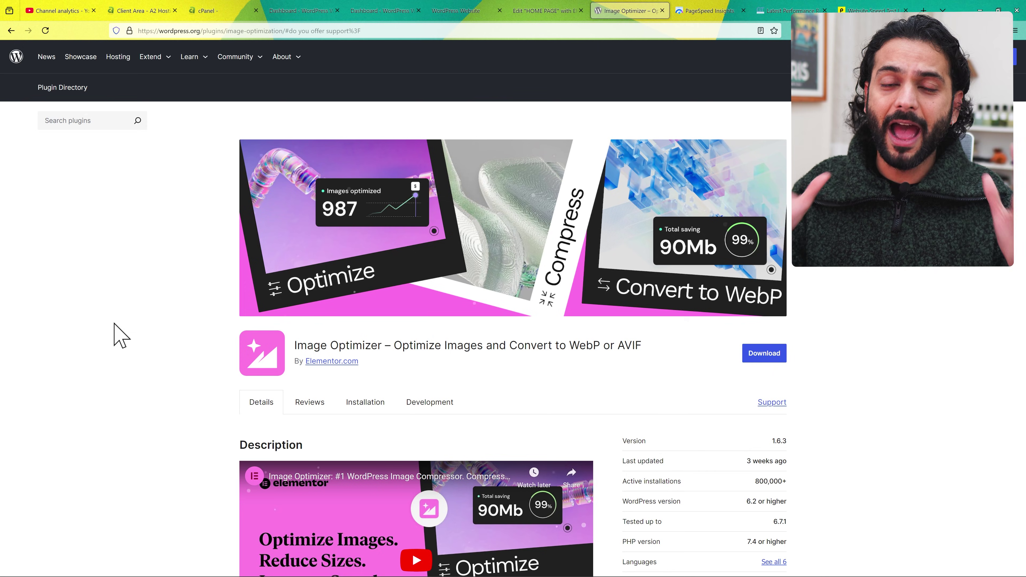
- Return to the PageSpeed Insights report and examine the Core Web Vitals, performance metrics and Largest Contentful Paint element details
click(695, 12)
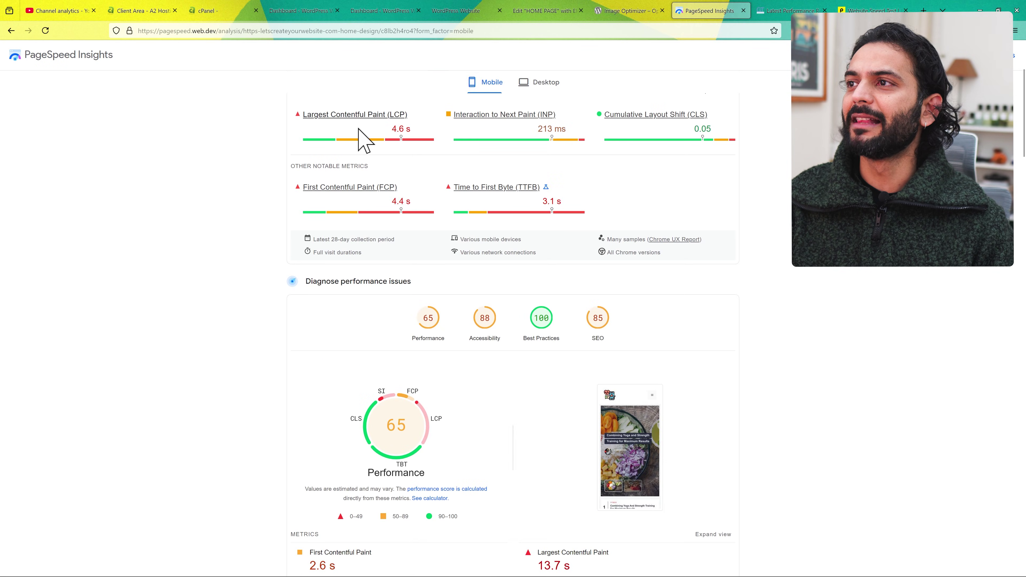
scroll(255, 222, down, 4)
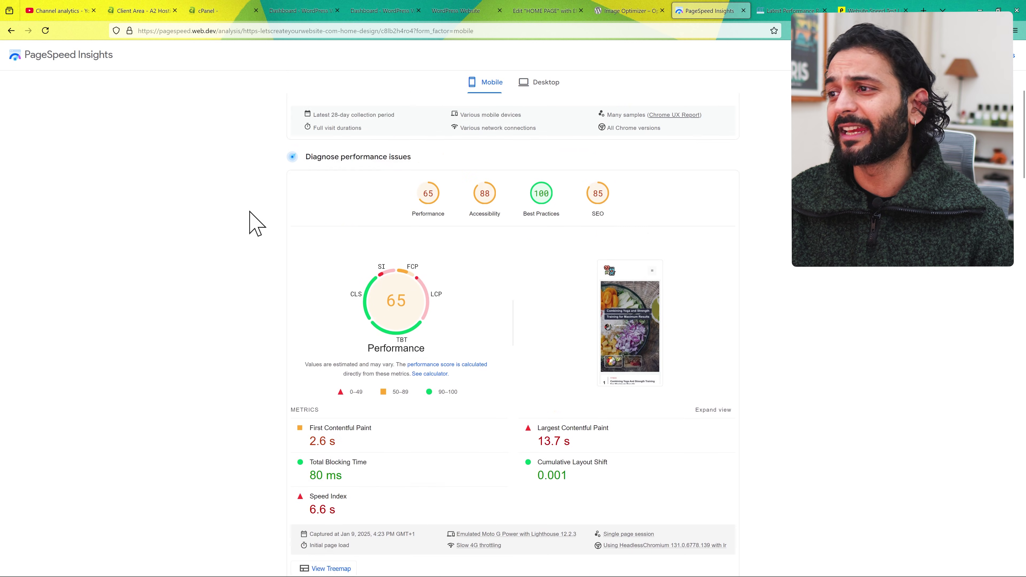
scroll(198, 366, down, 5)
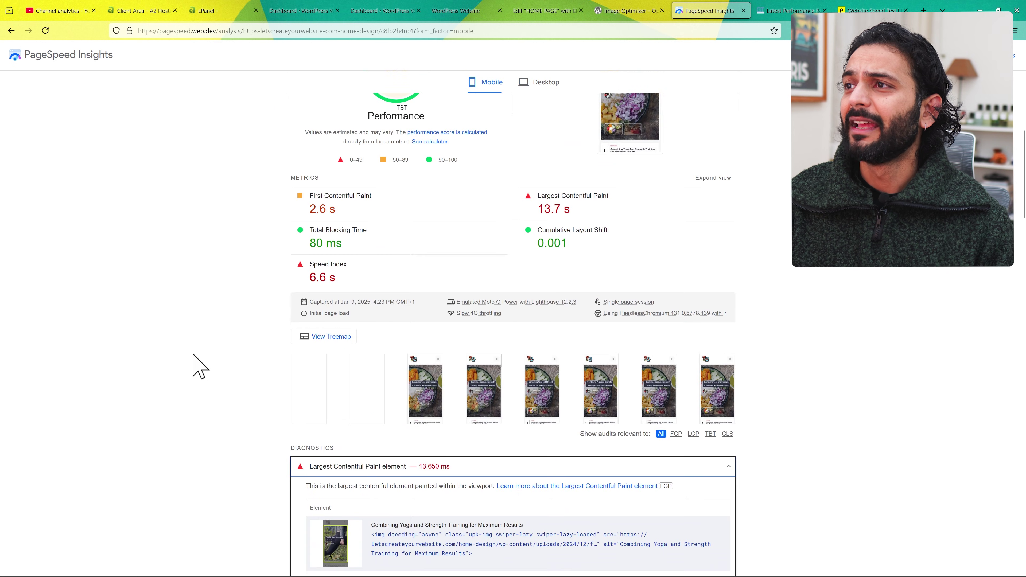
scroll(196, 366, down, 1)
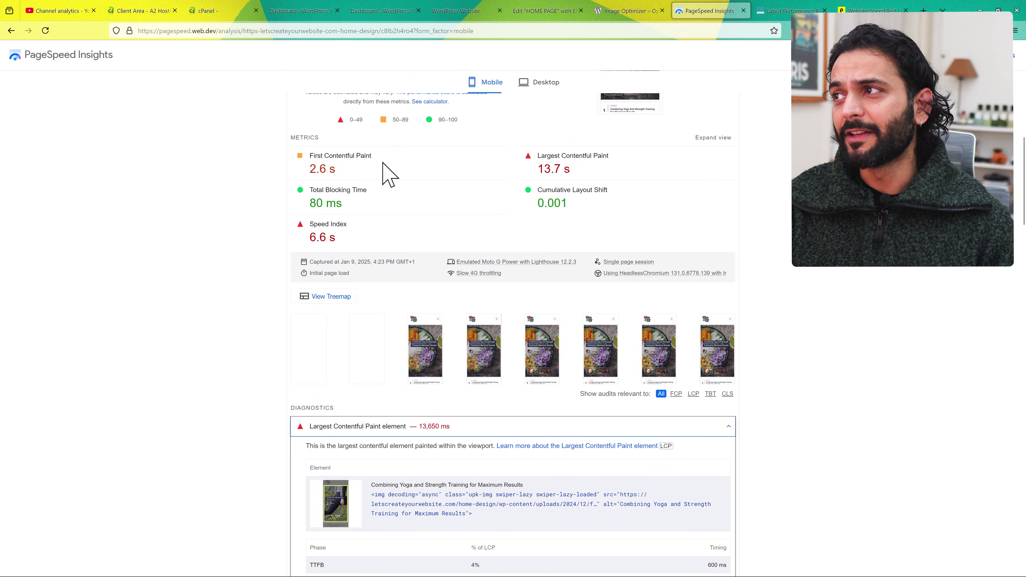
scroll(562, 170, up, 8)
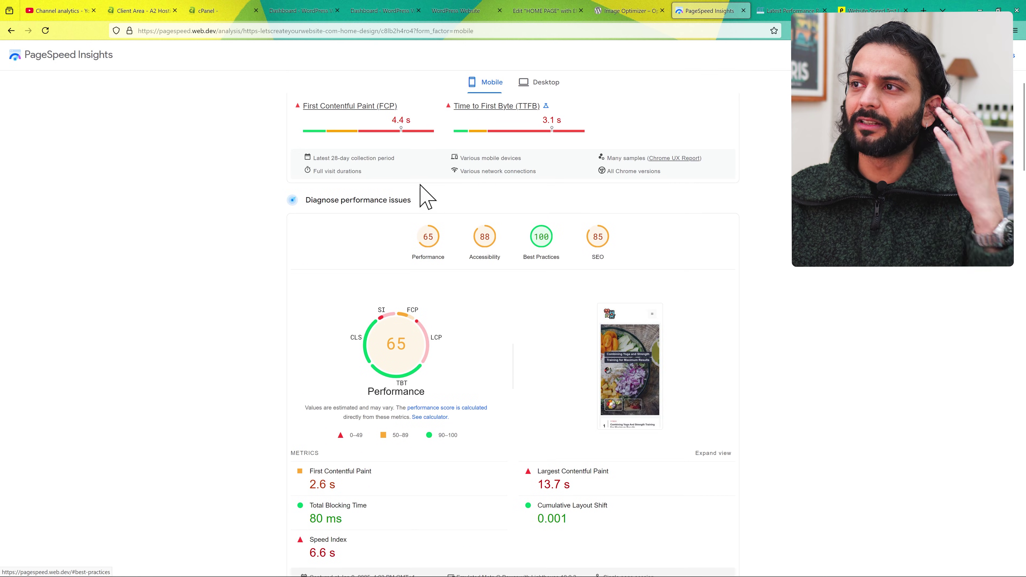
scroll(330, 199, up, 5)
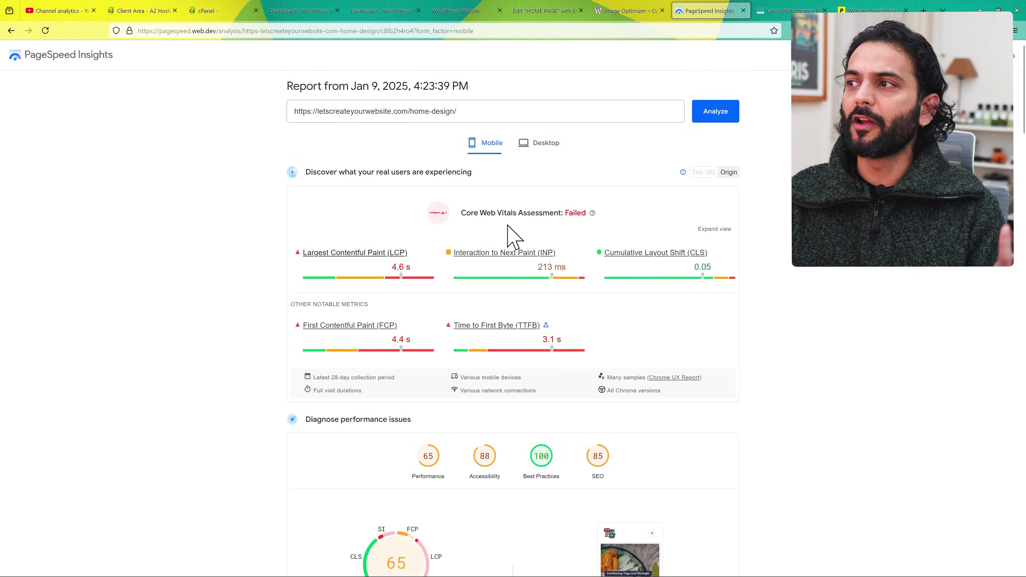
scroll(567, 275, down, 8)
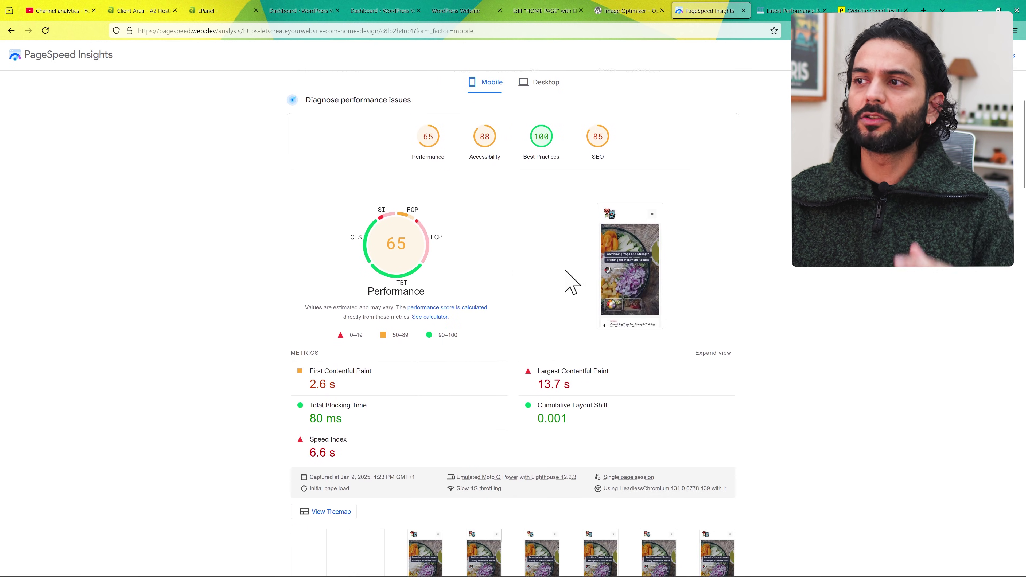
scroll(417, 240, down, 10)
click(435, 206)
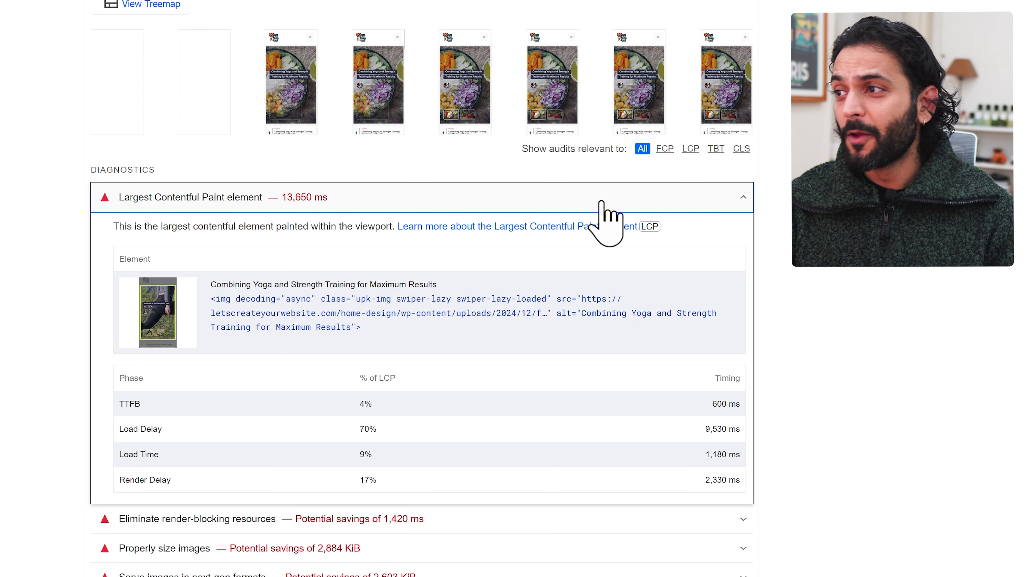
- Inspect the Properly size images diagnostic, collapse it, and expand Serve images in next-gen formats
scroll(889, 340, down, 5)
click(442, 319)
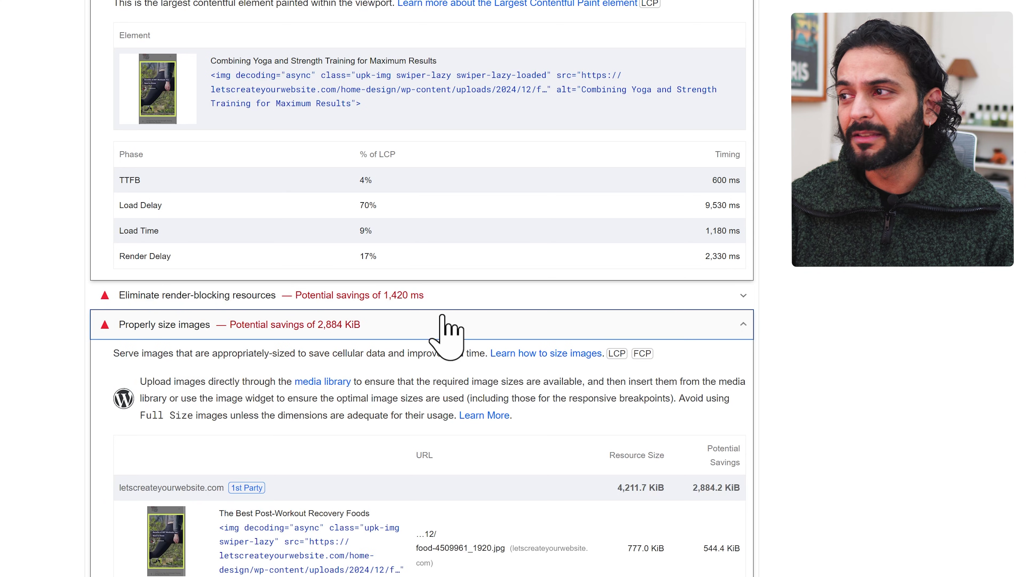
scroll(805, 372, down, 2)
scroll(810, 389, down, 2)
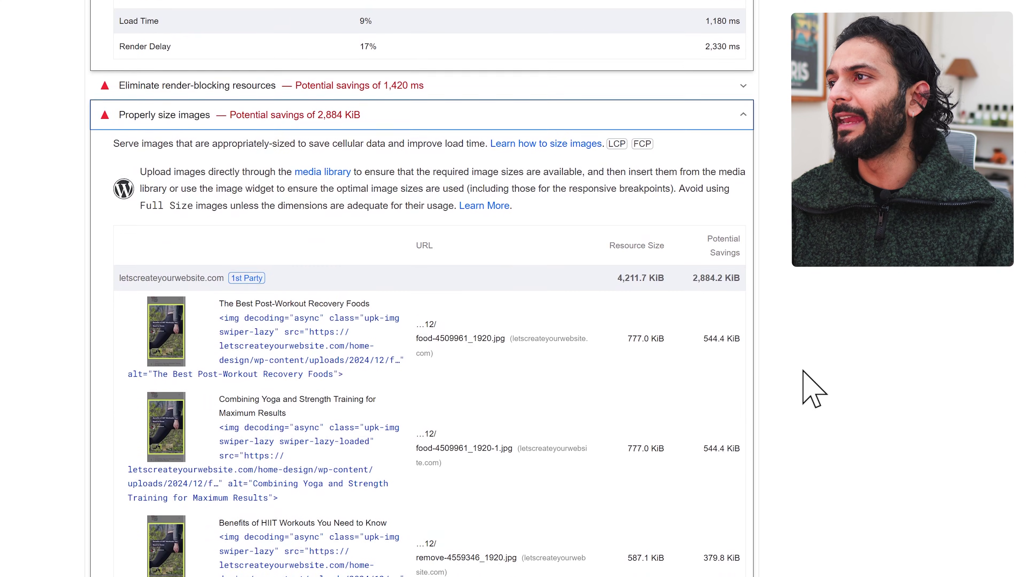
click(445, 41)
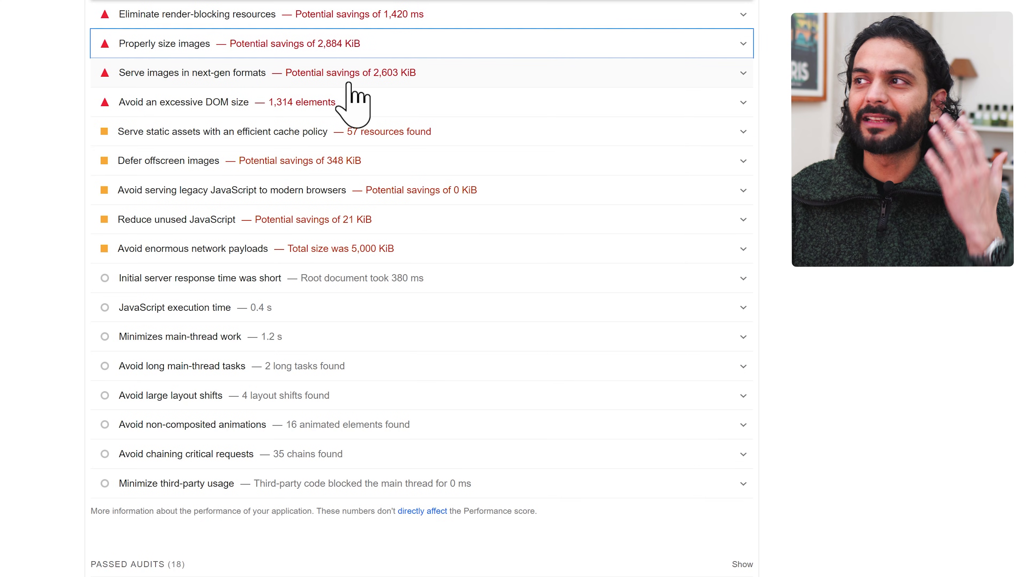
click(491, 79)
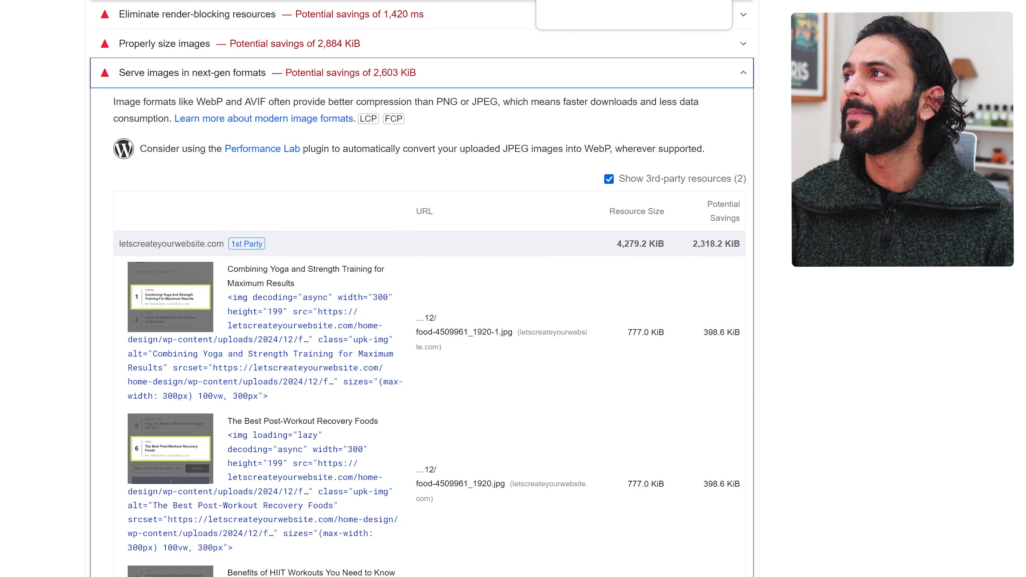
- Highlight WebP and AVIF in the Image Optimizer plugin's supported formats, and collapse the next-gen formats diagnostic in the PageSpeed report
click(628, 10)
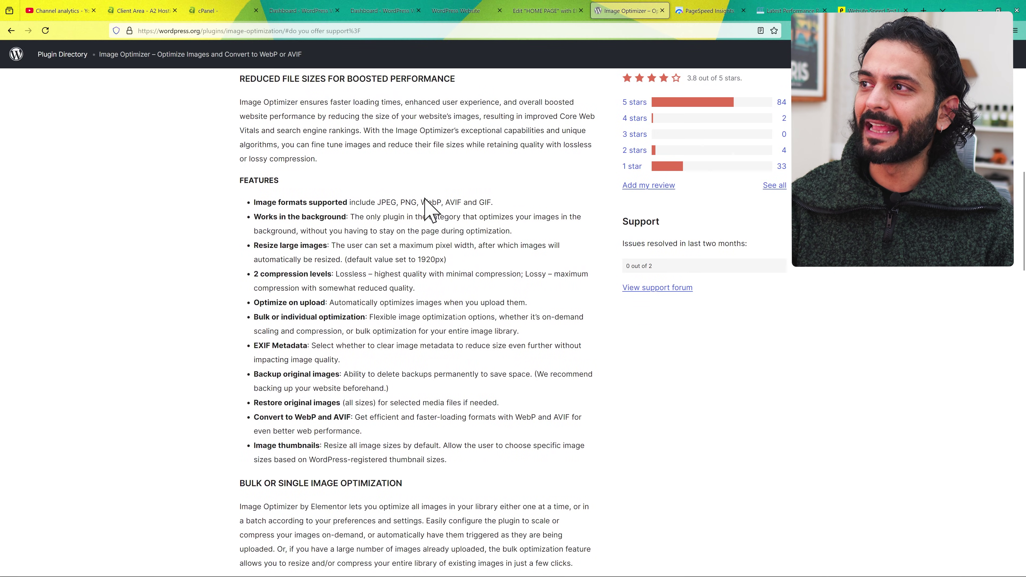
drag(421, 201, 468, 194)
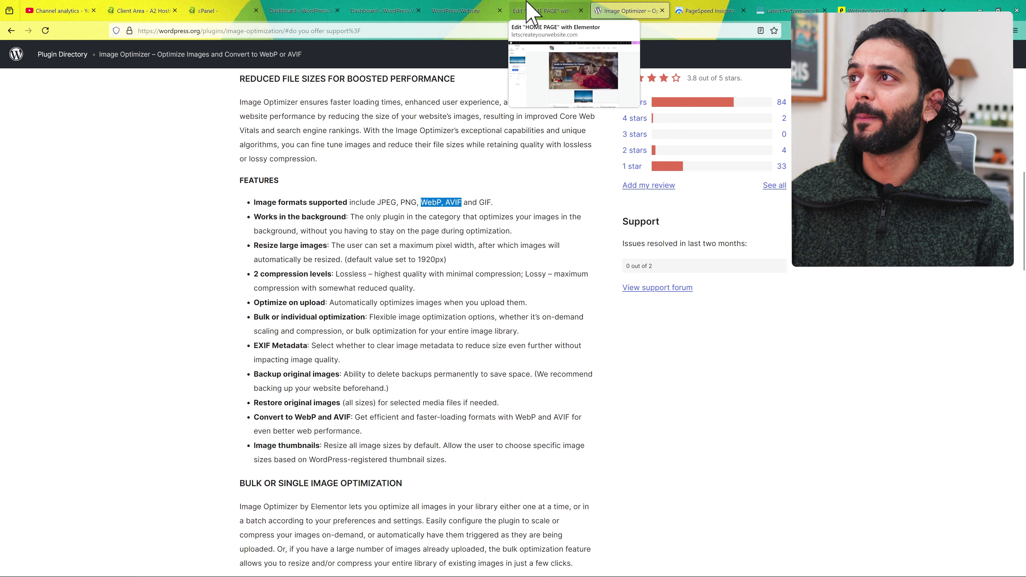
click(709, 11)
click(718, 146)
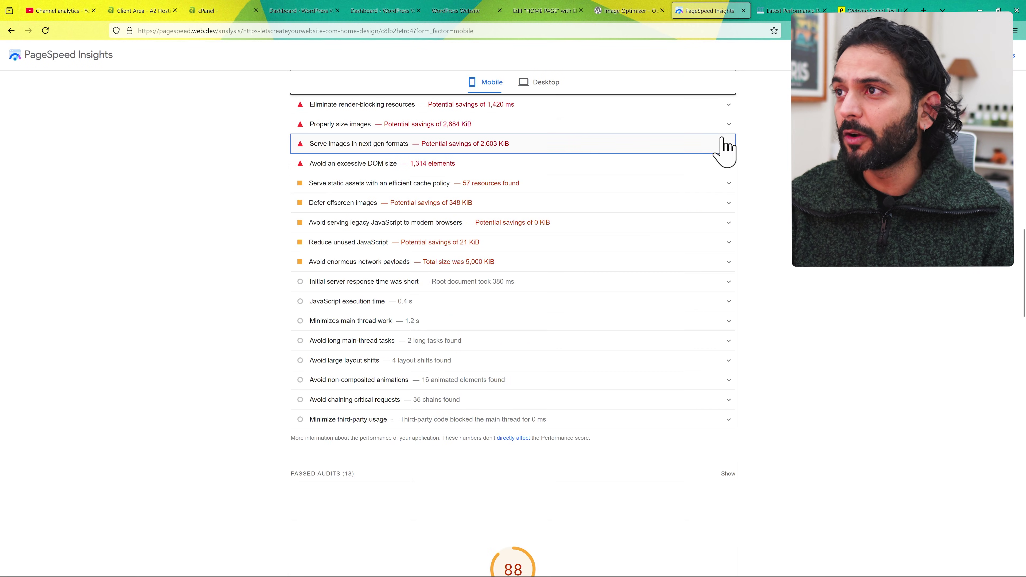
- Review the diagnostics list back up to the Largest Contentful Paint element and collapse its details
scroll(528, 215, up, 1)
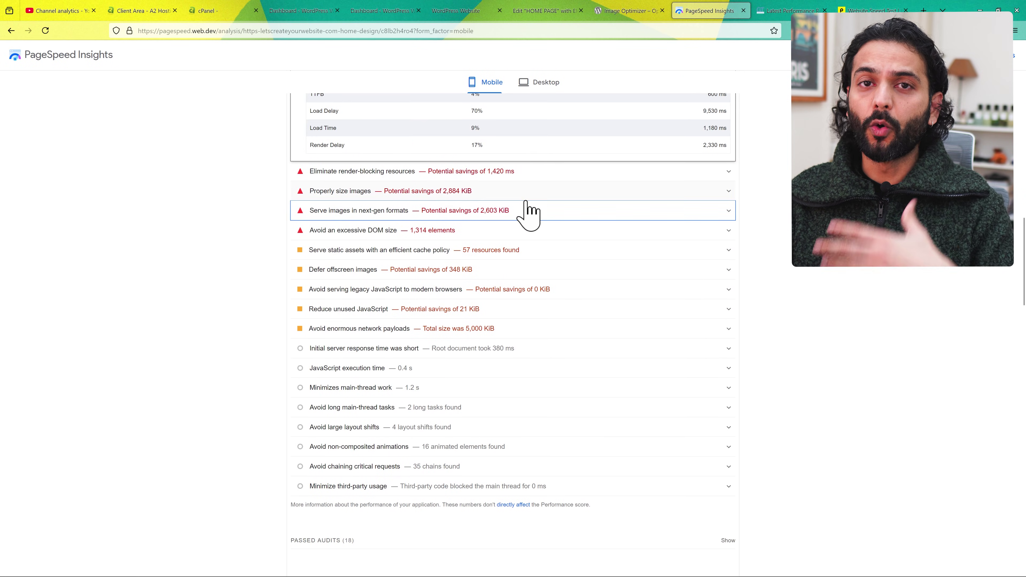
scroll(526, 202, up, 2)
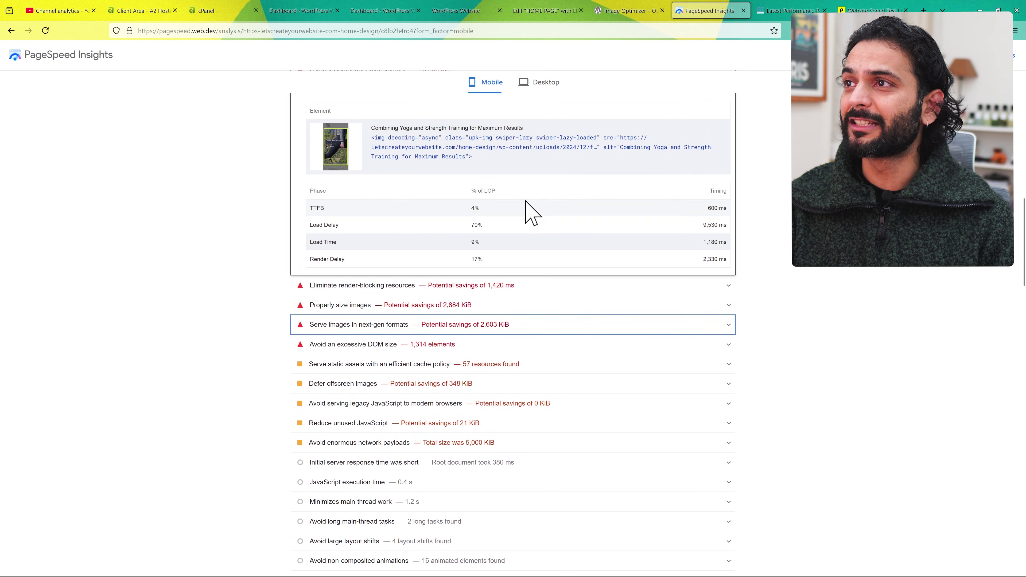
scroll(630, 209, up, 1)
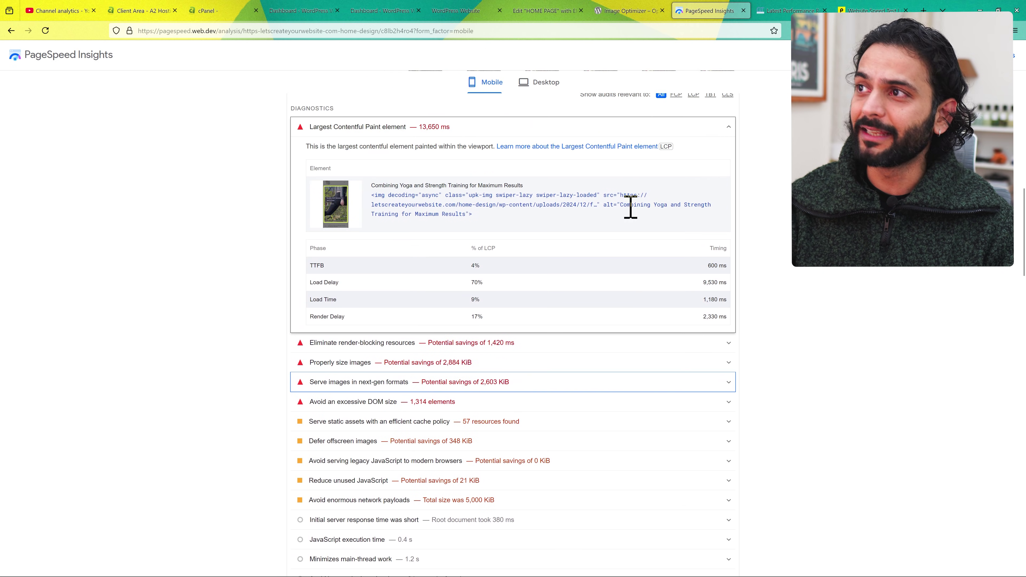
click(729, 129)
- Switch to the GTmetrix report and examine the grade, Web Vitals, top issues and page size details
click(799, 11)
scroll(366, 309, up, 5)
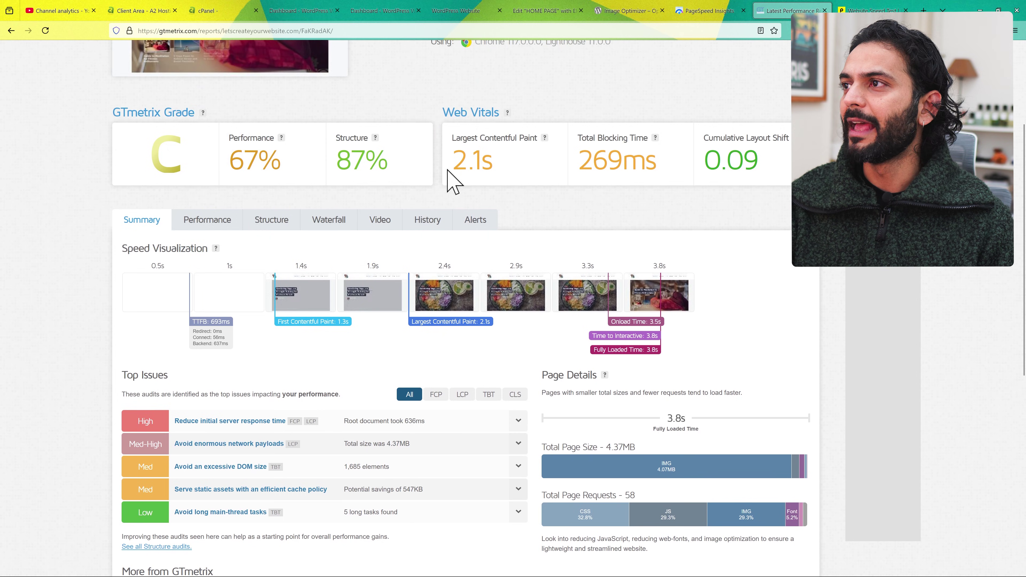
scroll(514, 183, up, 2)
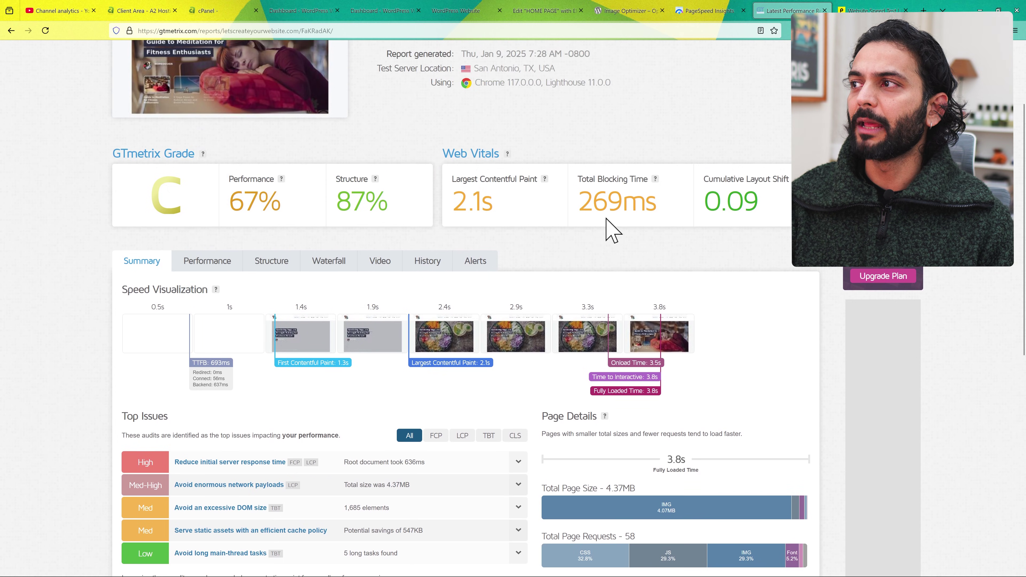
scroll(608, 227, down, 3)
scroll(614, 238, down, 3)
scroll(611, 236, up, 4)
- Switch to the Pingdom Website Speed Test results, examine the performance summary and highlight the page size
key(ctrl+Tab)
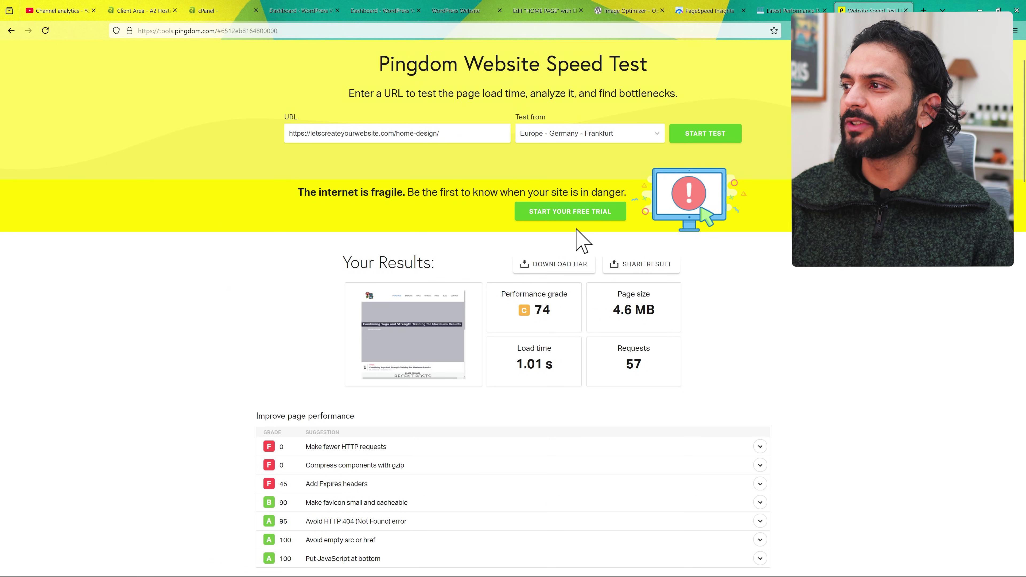
scroll(576, 229, down, 3)
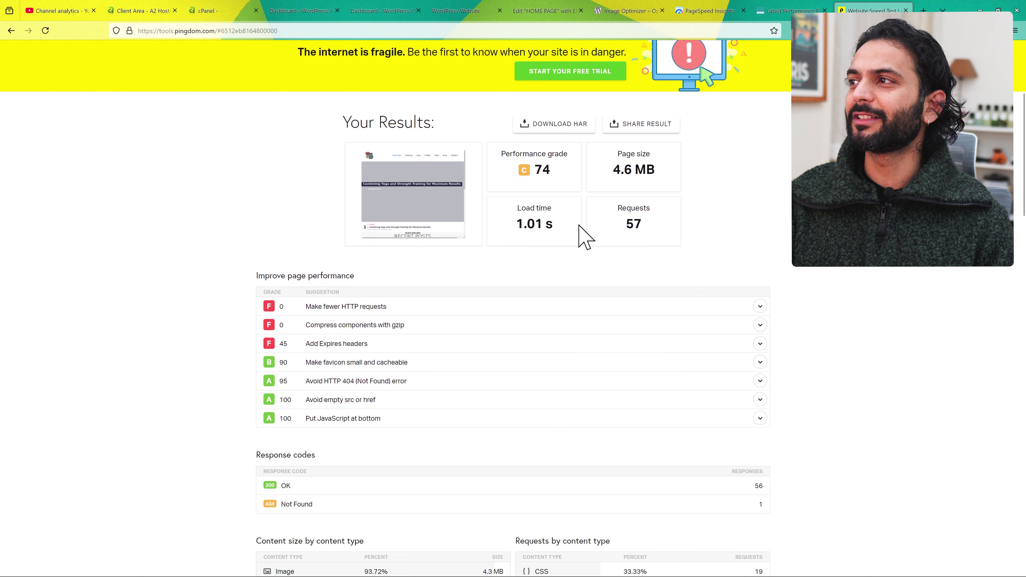
drag(614, 172, 658, 172)
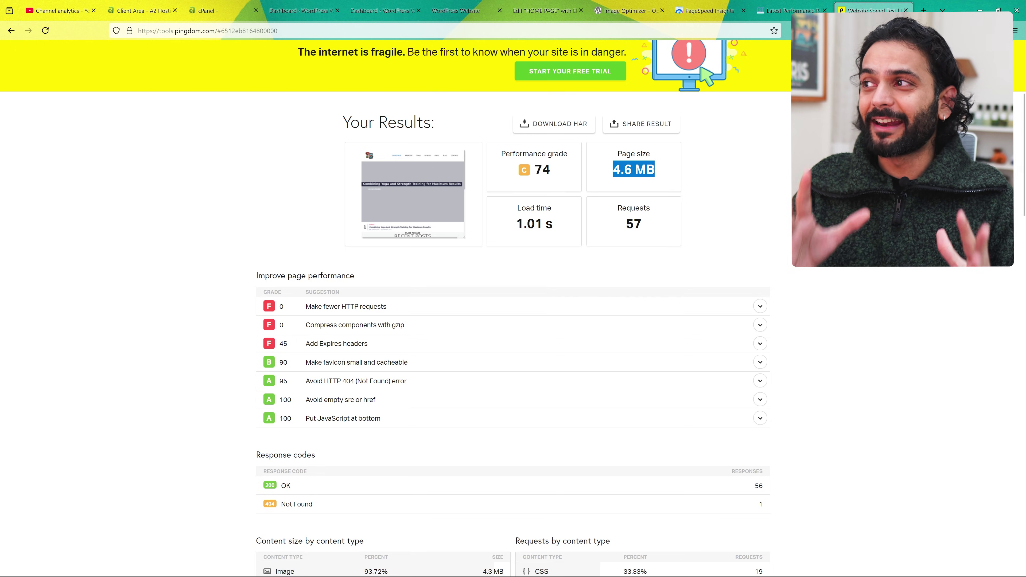
scroll(513, 283, up, 4)
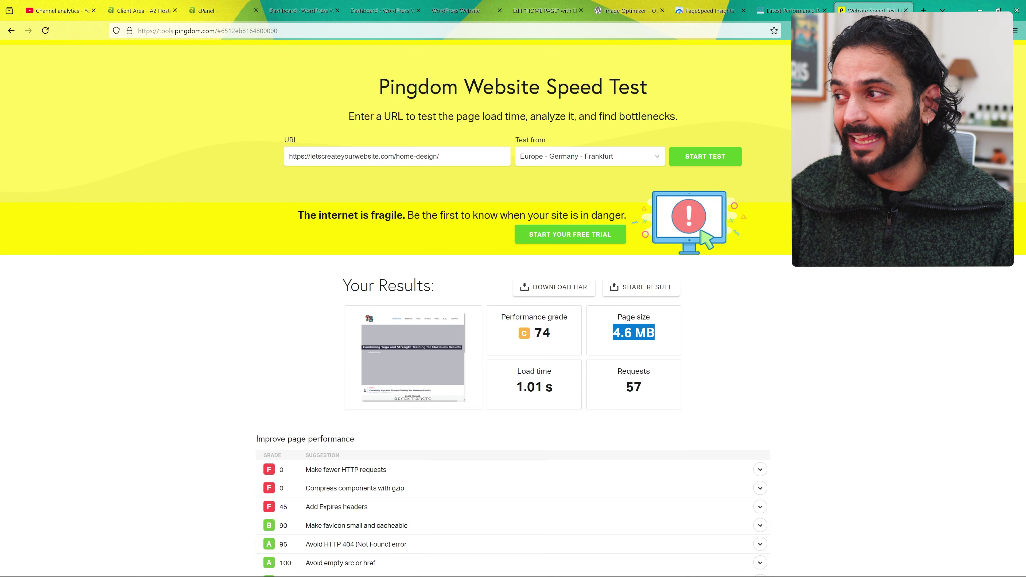
scroll(513, 307, down, 2)
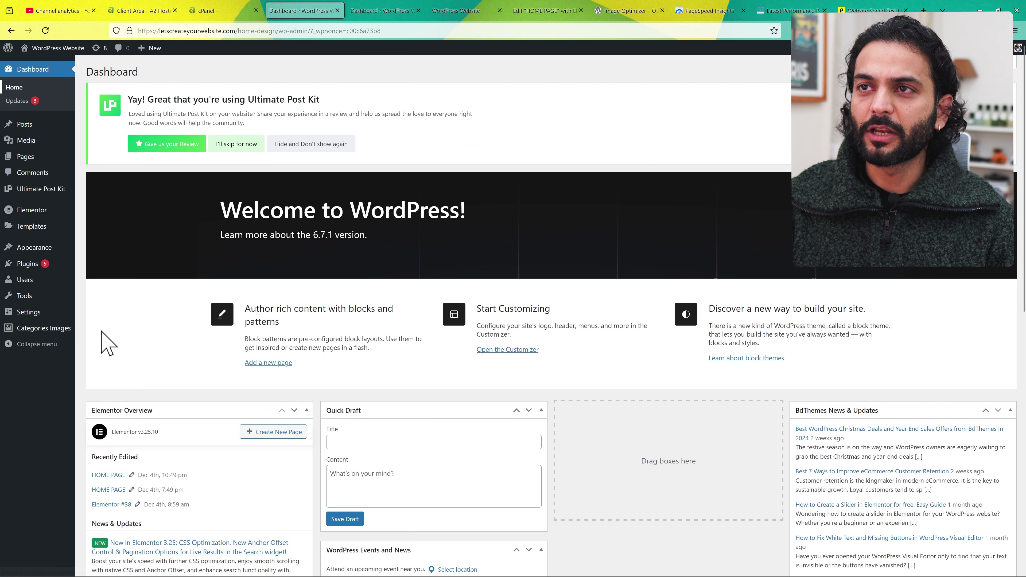
- Go to WordPress's Add New Plugin page and search the plugins for "image optimization elementor"
mouse_move(40, 263)
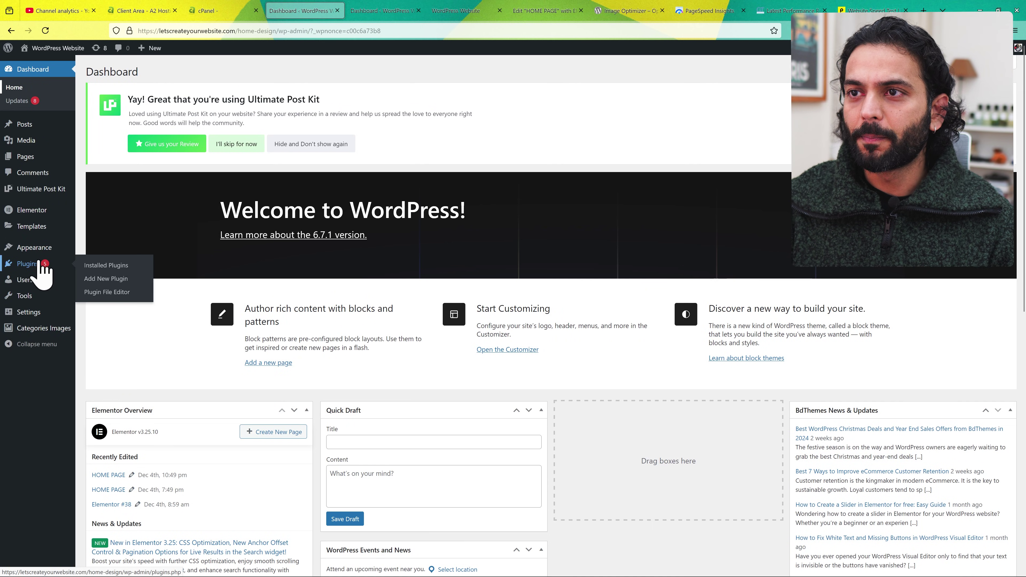
click(105, 279)
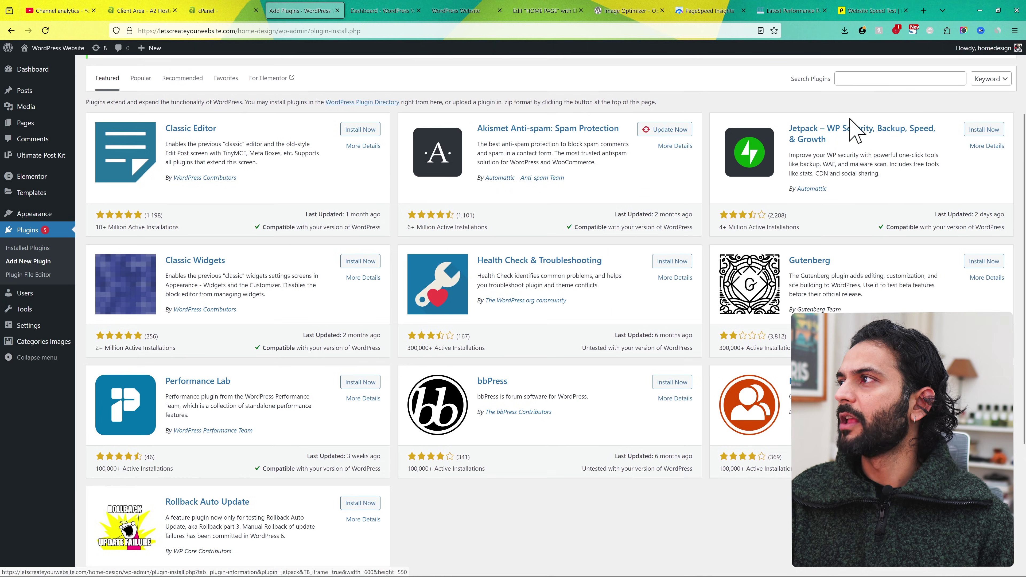
click(878, 81)
text(image )
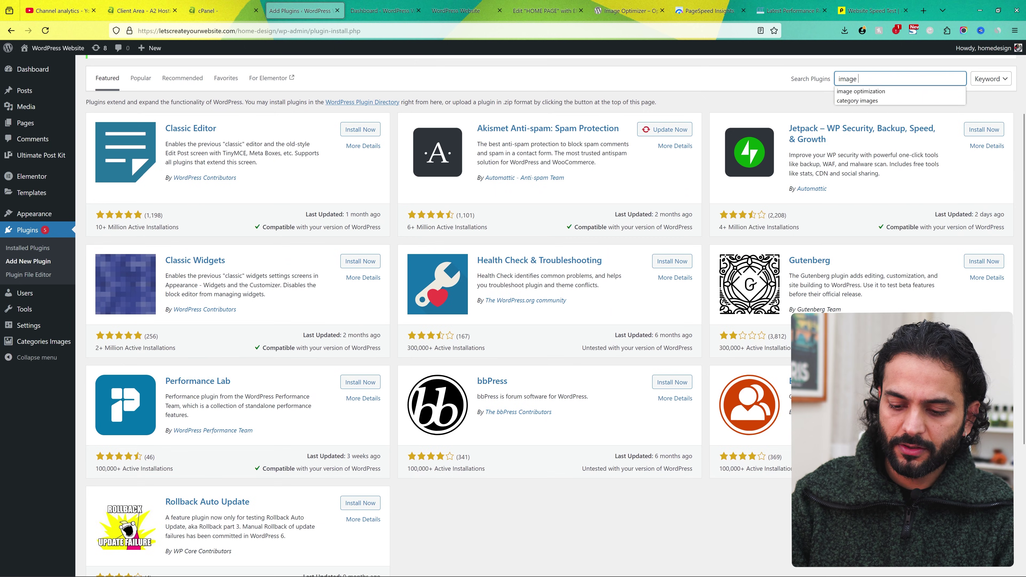
text(optimization eele)
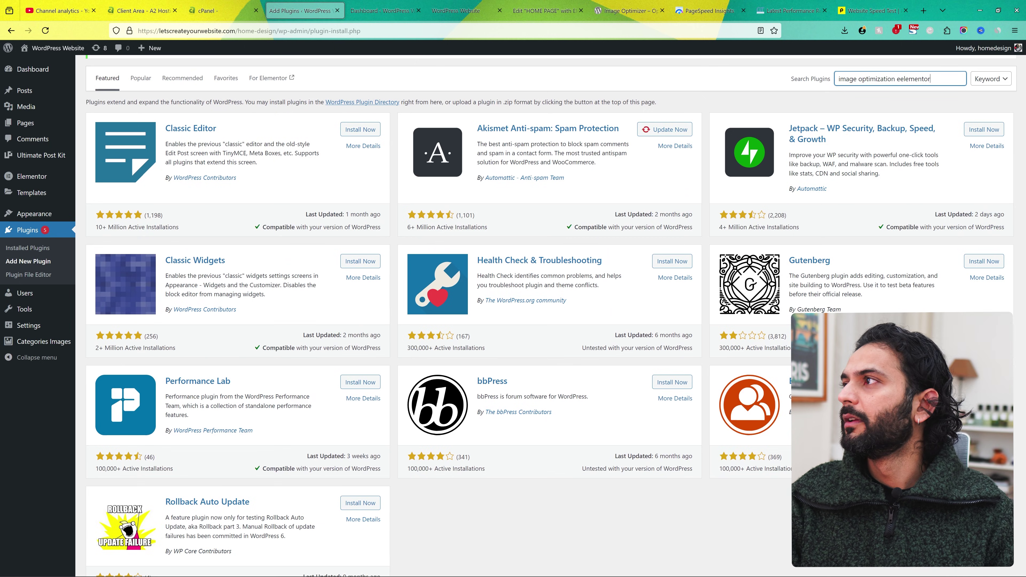
text(mentor)
key(Return)
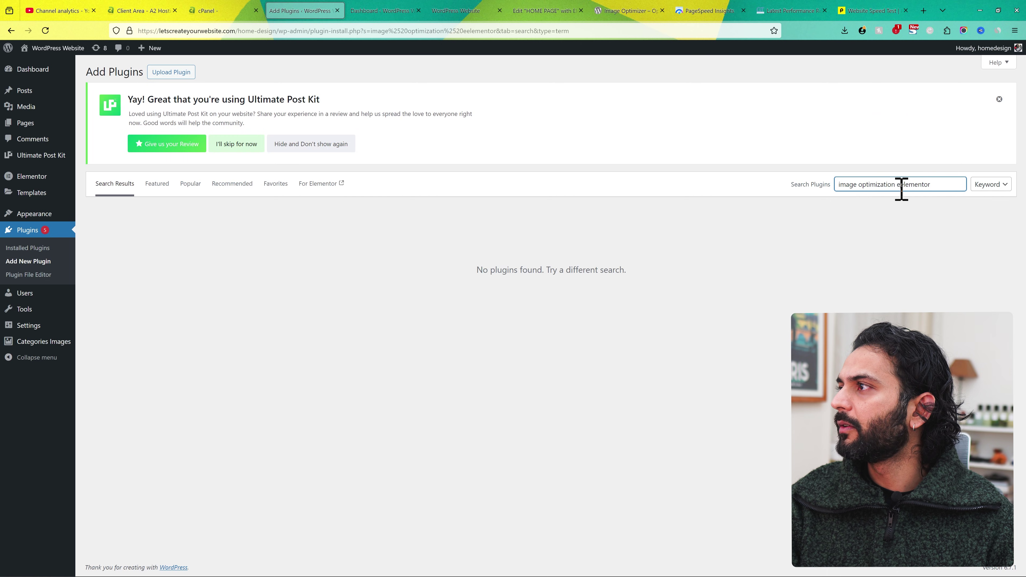
key(BackSpace)
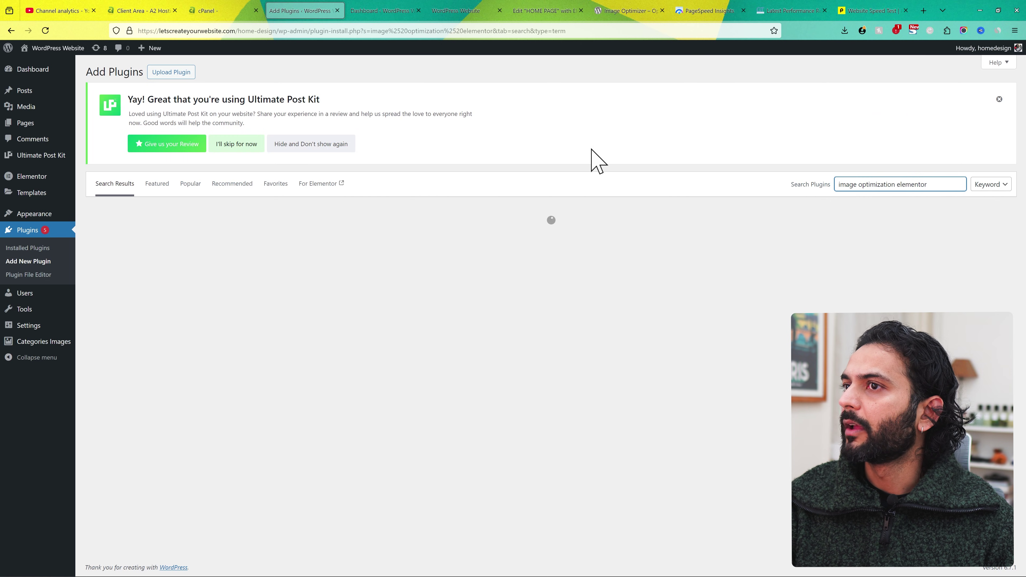
- Find "Image Optimizer – Optimize Images and Convert to WebP or AVIF" by Elementor.com in the results, then install and activate it
scroll(592, 156, down, 3)
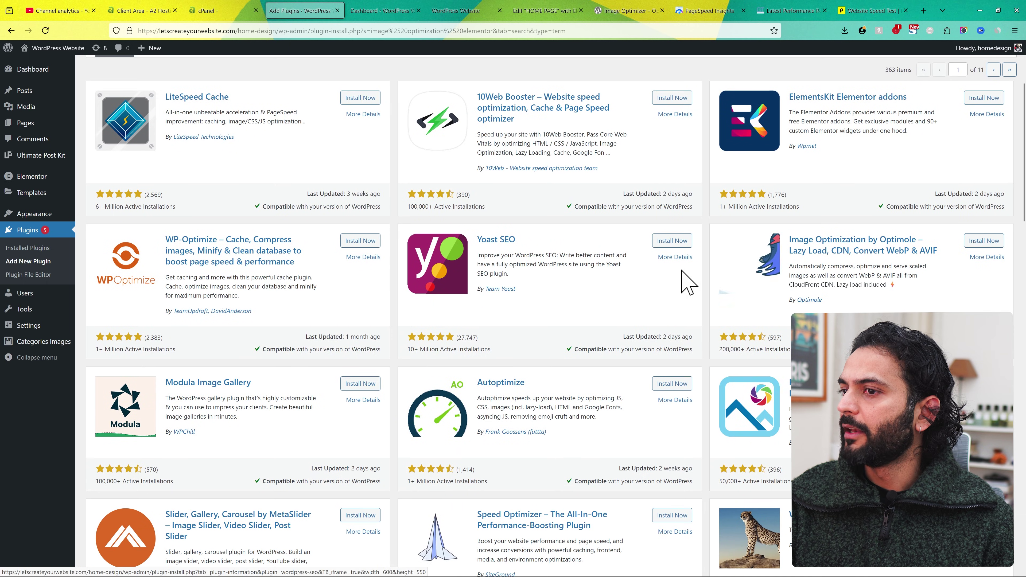
scroll(694, 322, down, 3)
scroll(694, 320, down, 1)
scroll(694, 320, up, 2)
scroll(694, 319, down, 4)
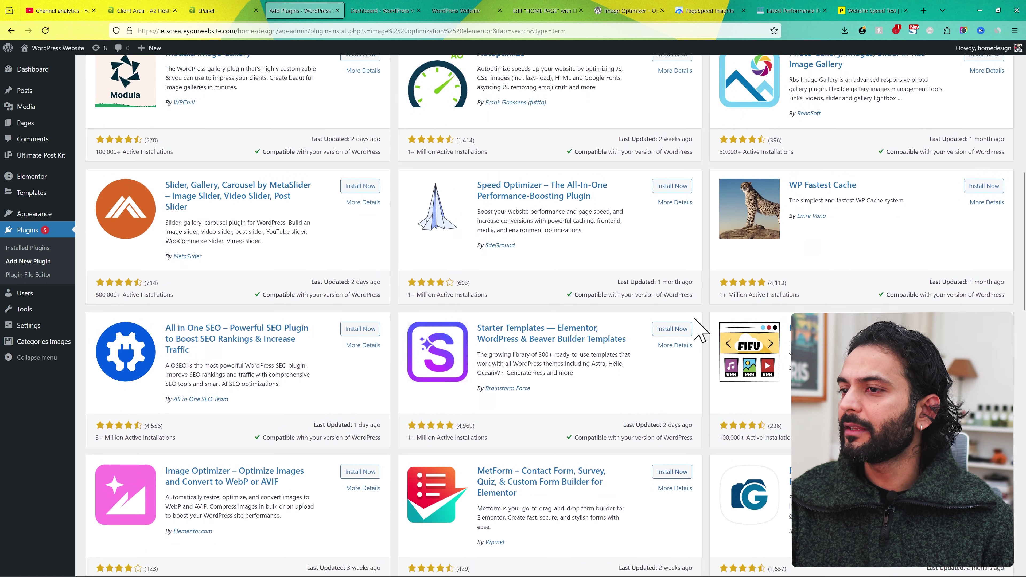
scroll(699, 330, down, 2)
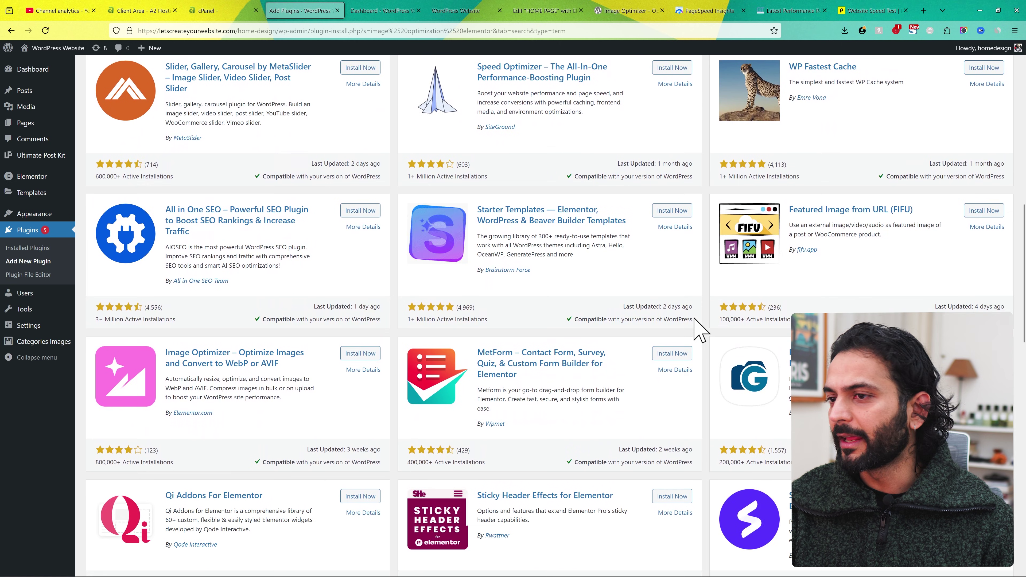
scroll(699, 330, down, 3)
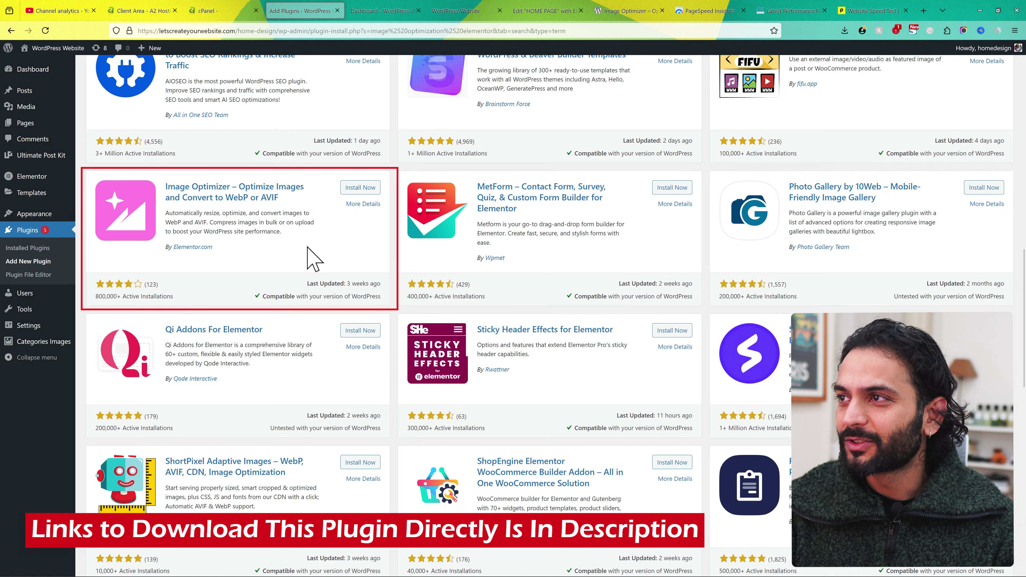
click(361, 189)
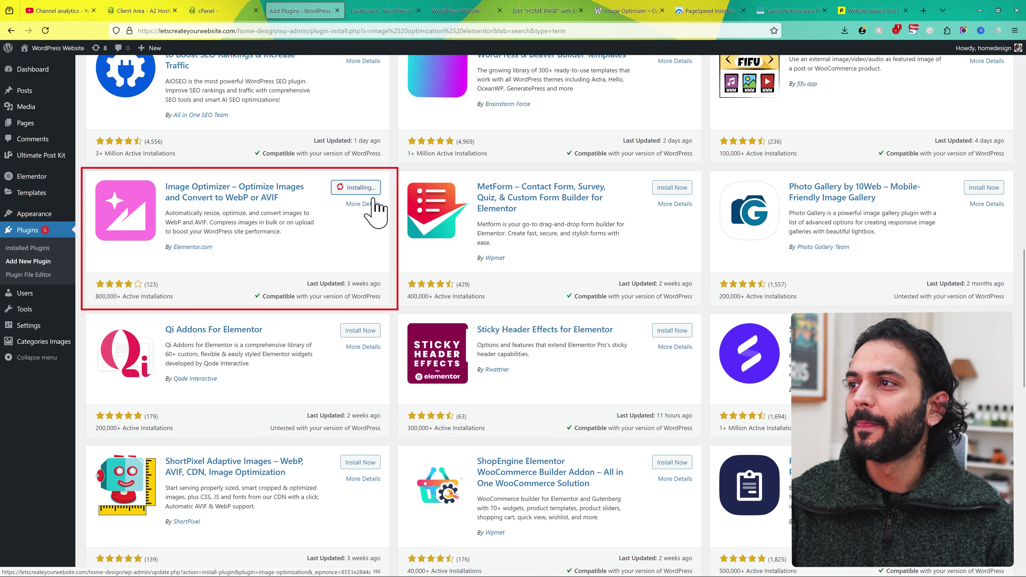
click(366, 187)
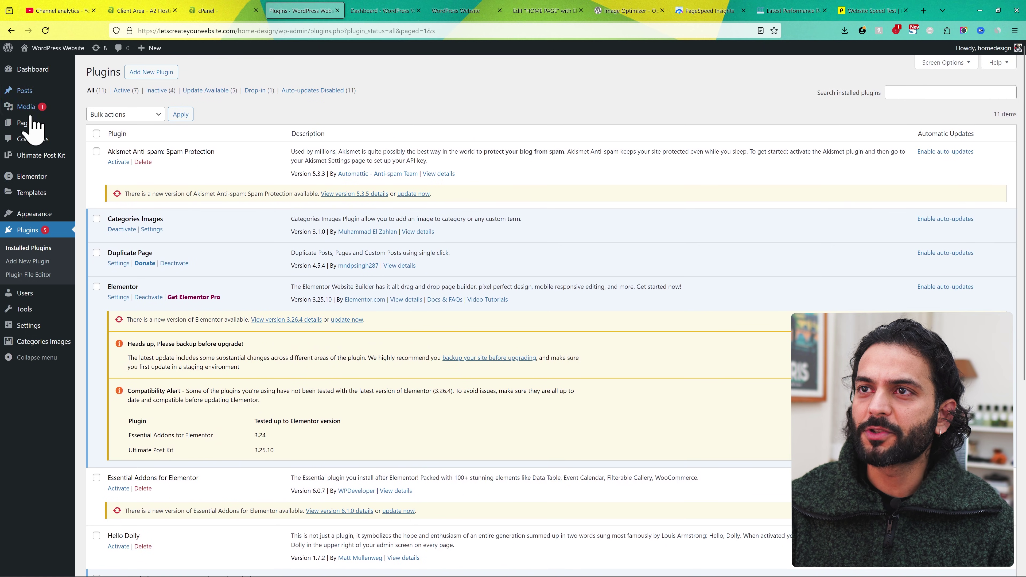
- Locate the Image Optimizer plugin's entries in the WordPress admin and open its Bulk Optimization page in a new tab
mouse_move(38, 156)
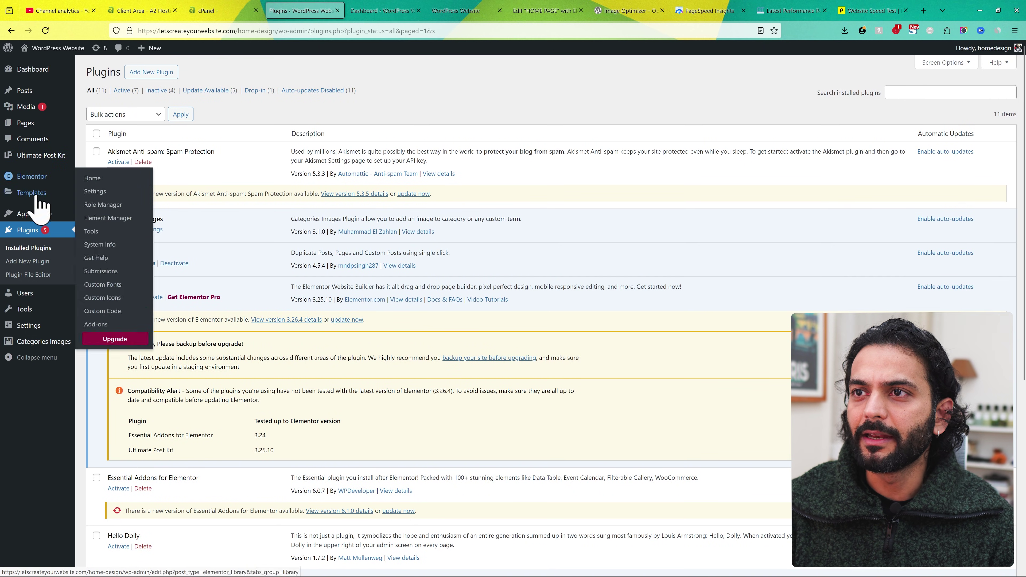
mouse_move(35, 219)
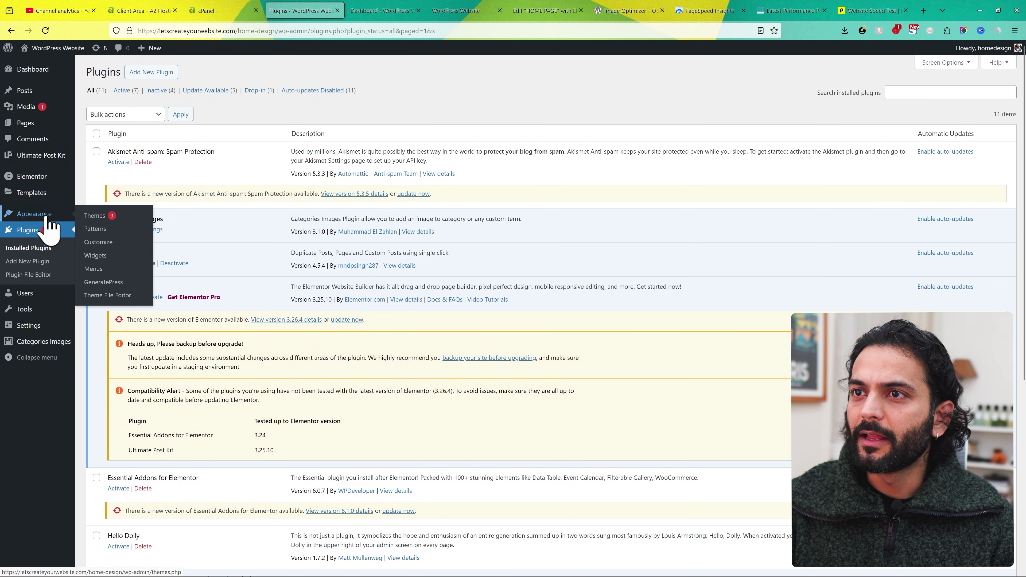
mouse_move(43, 312)
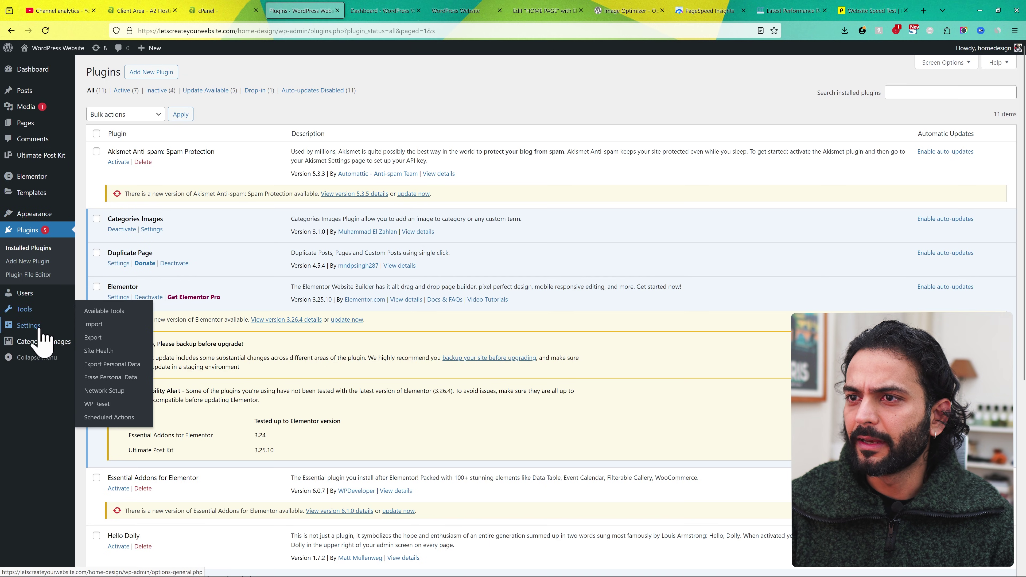
mouse_move(40, 330)
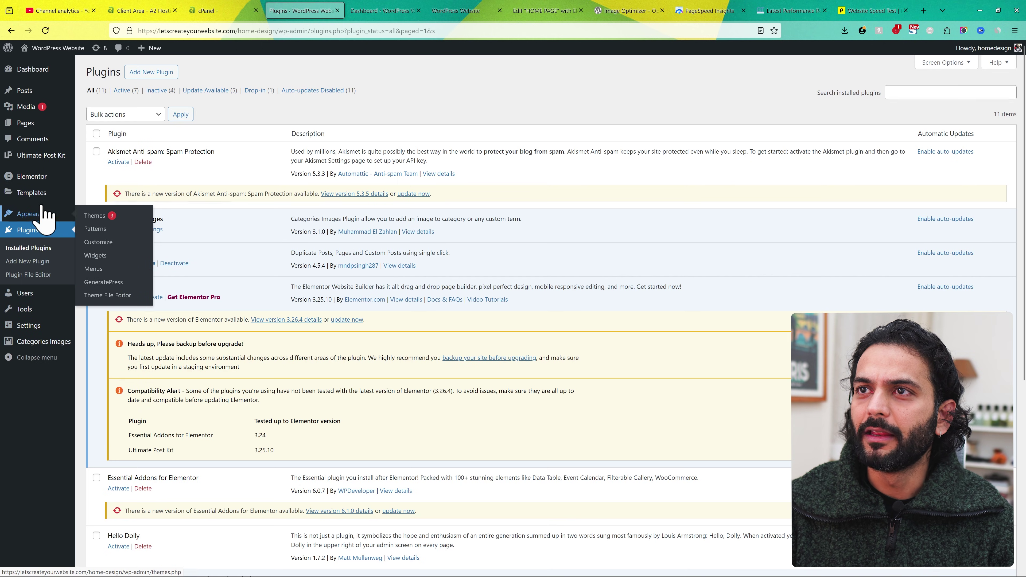
mouse_move(50, 109)
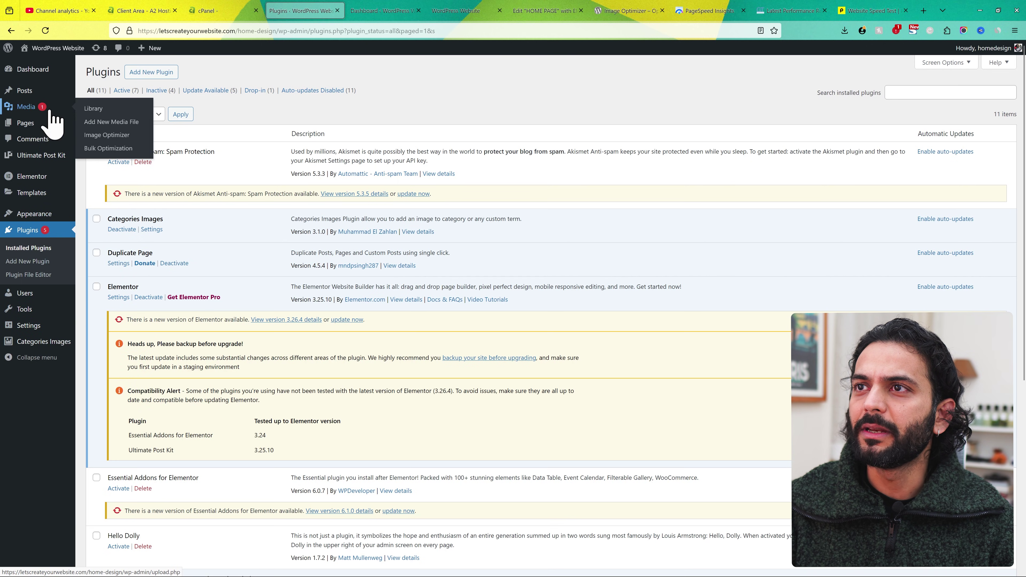
middle_click(124, 139)
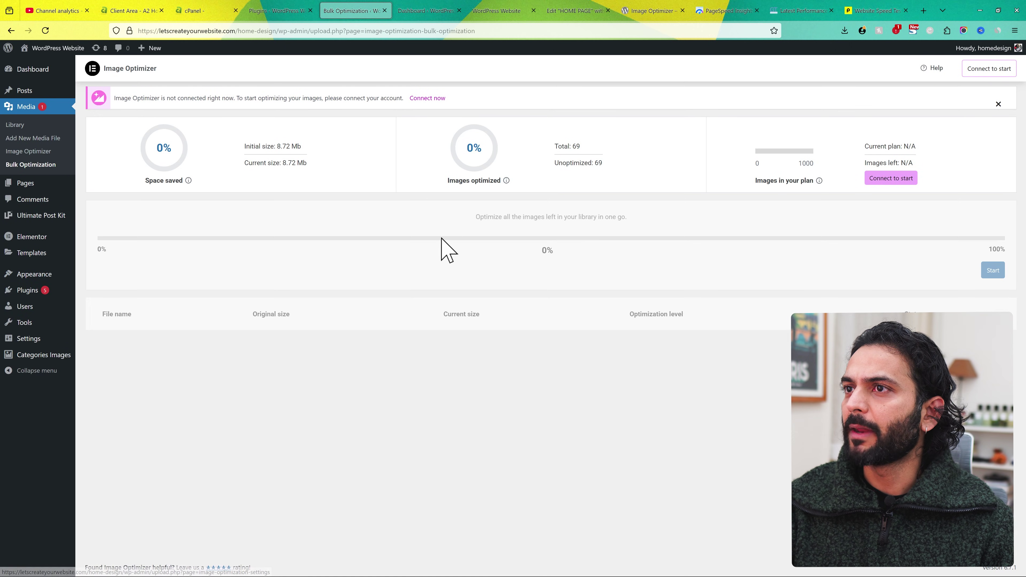
- Open the Image Optimizer settings, review the compression, resizing and format conversion options, and highlight the "Images in your plan" label
click(39, 151)
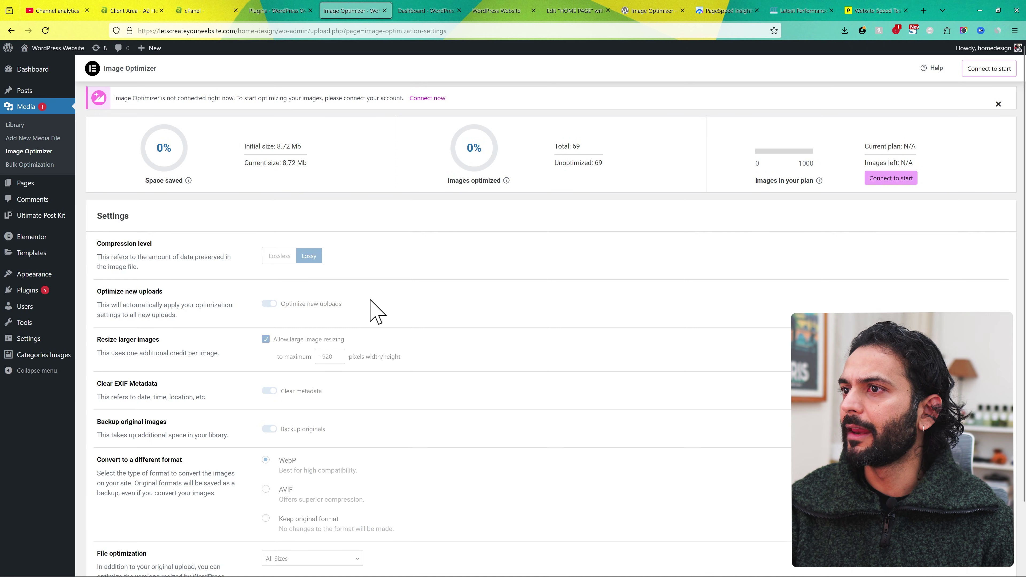
scroll(376, 311, down, 2)
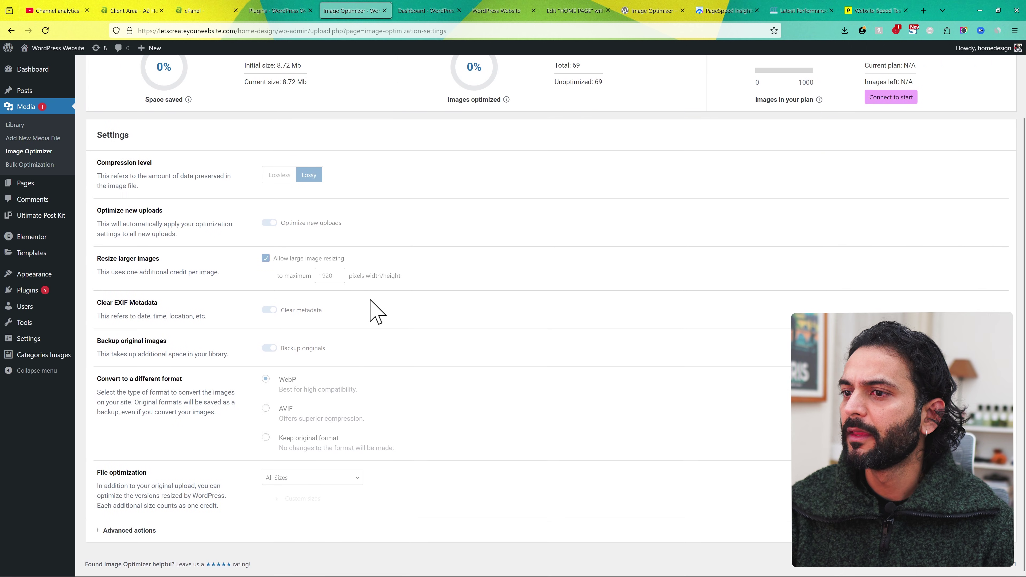
scroll(375, 311, up, 2)
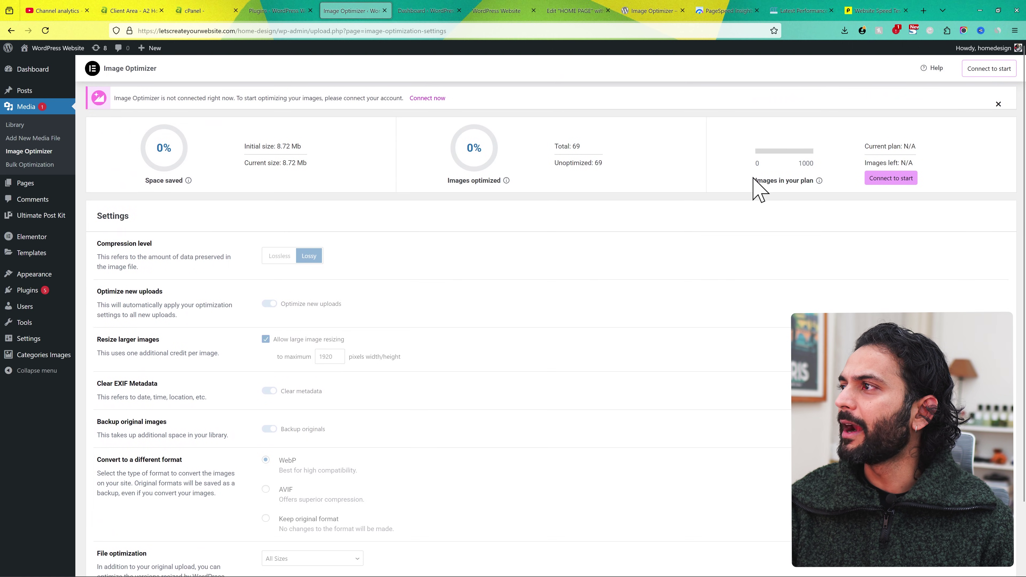
drag(760, 180, 811, 180)
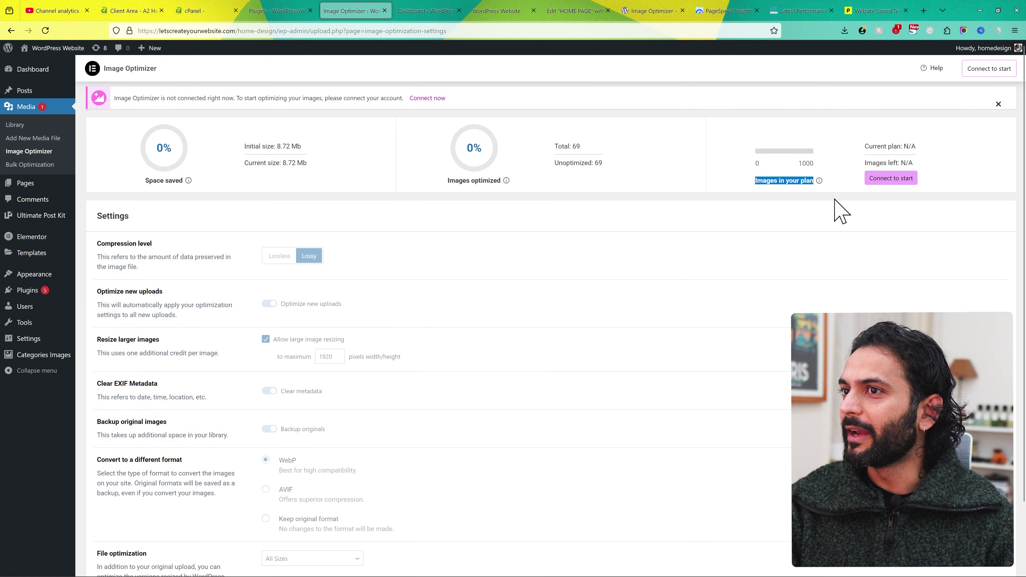
- Start connecting Image Optimizer to Elementor and sign in to the Elementor account with Google
click(894, 179)
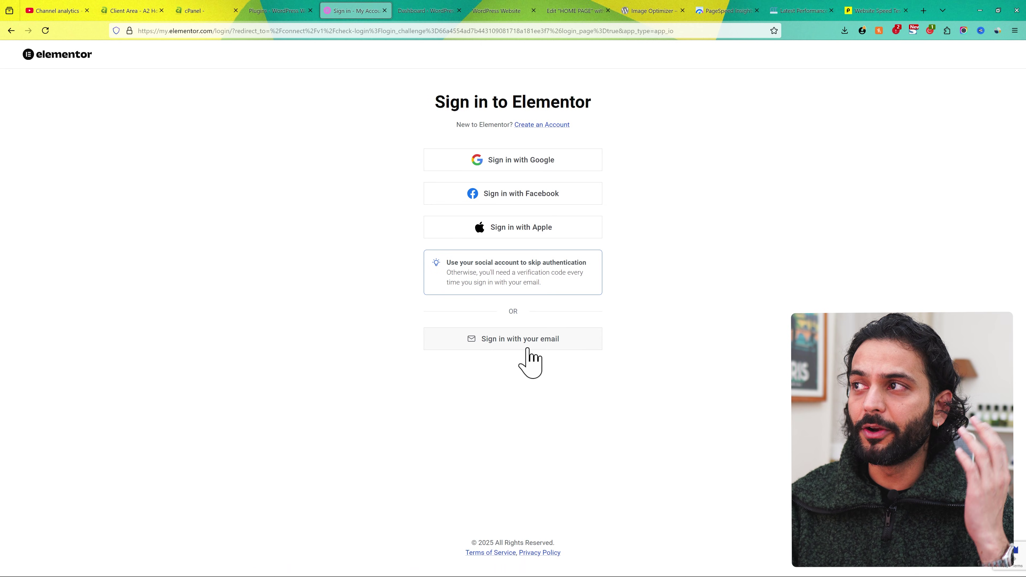
click(505, 194)
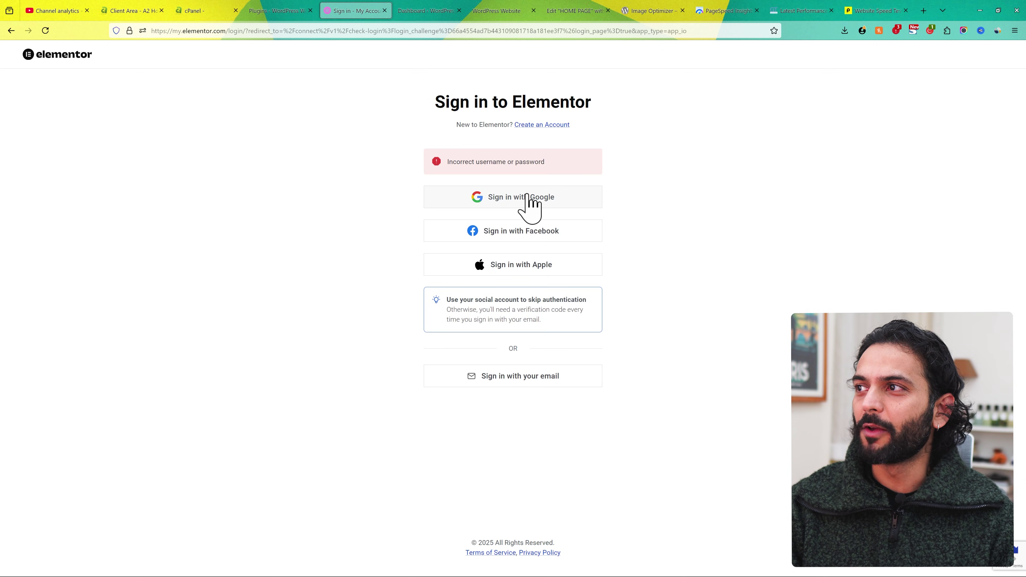
click(527, 199)
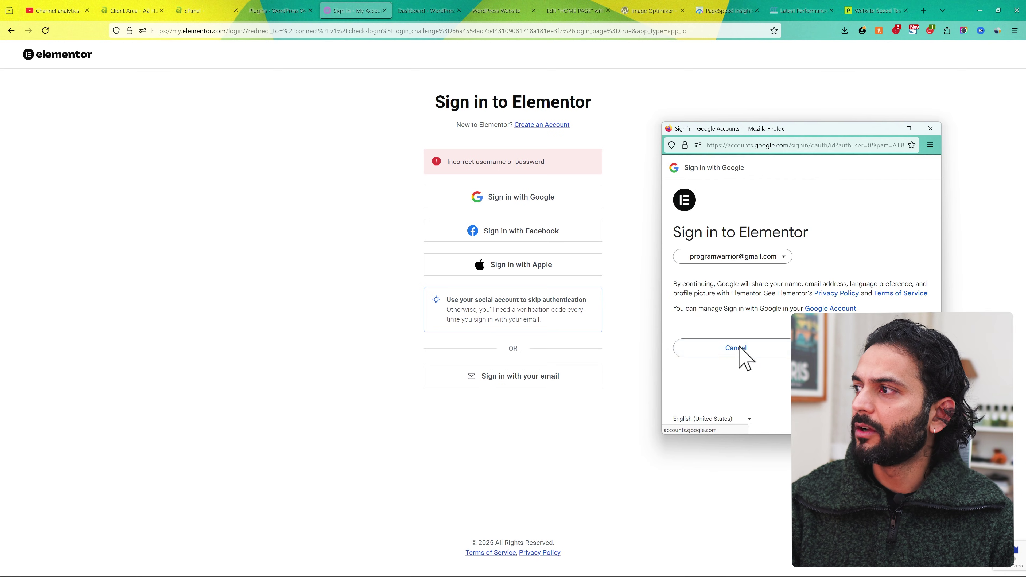
click(867, 348)
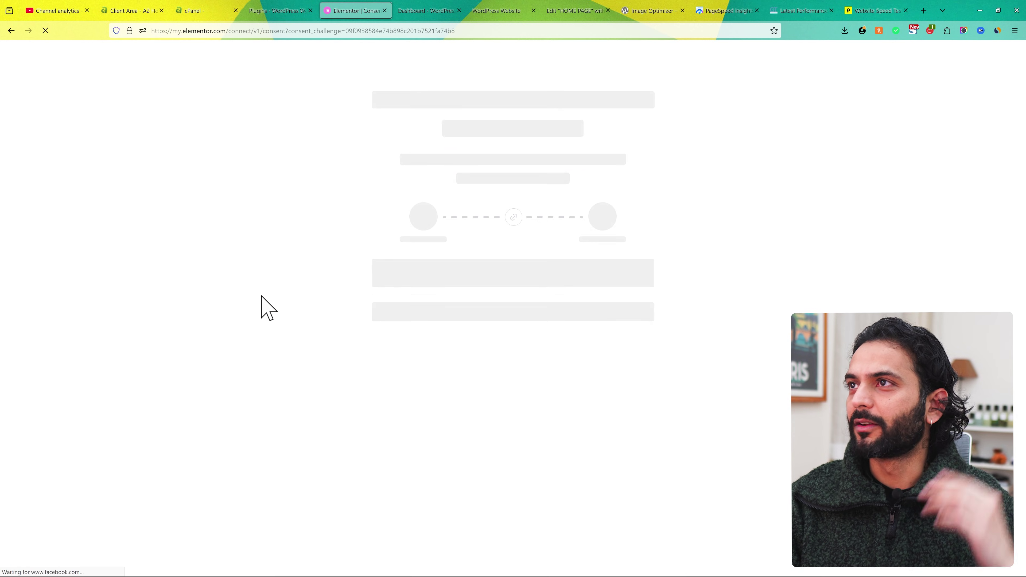
- Approve connecting the WordPress site to Image Optimizer, entering the postal code to activate the free trial
click(511, 288)
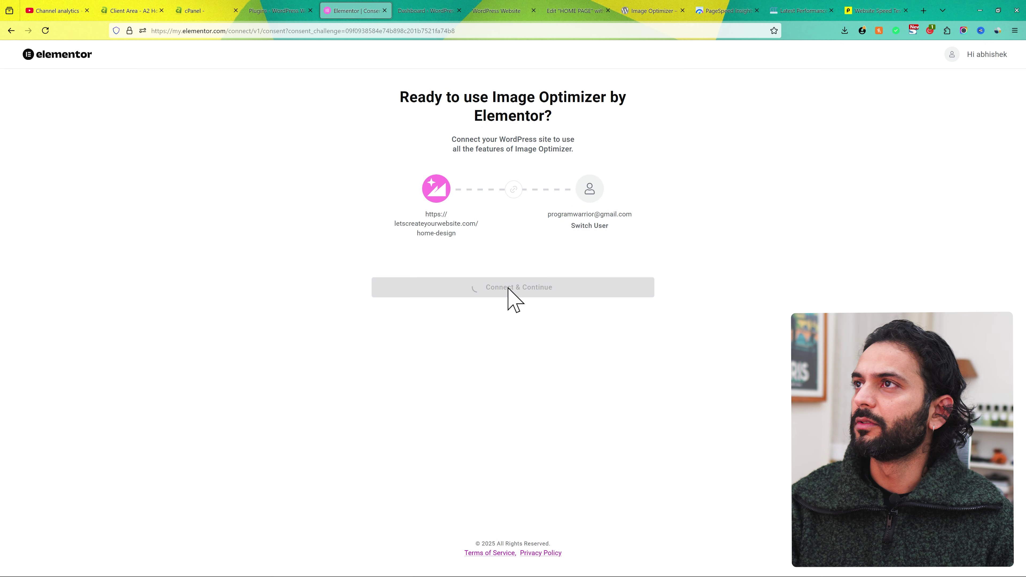
click(572, 347)
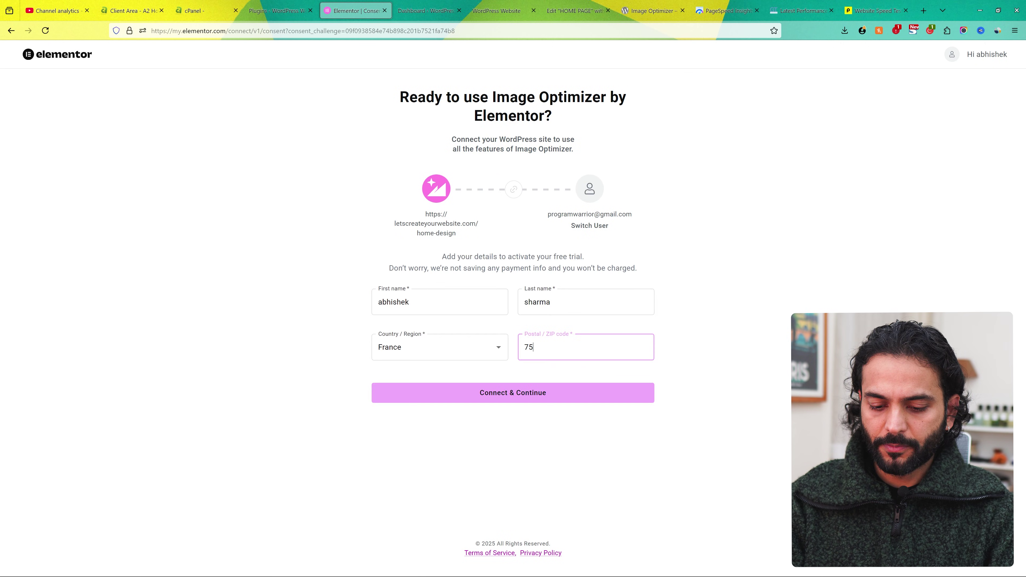
key(Return)
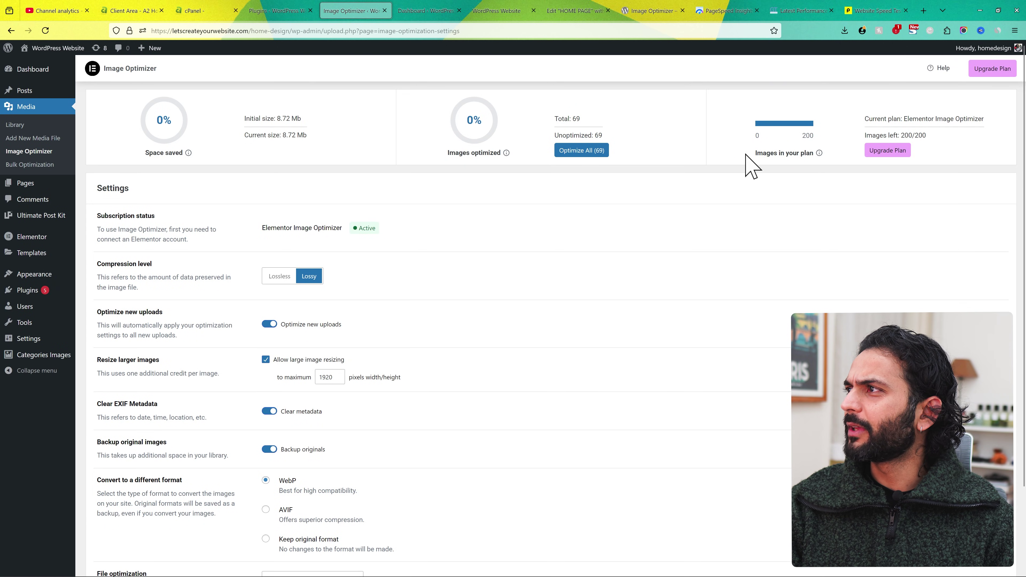
- Review the Image Optimizer overview, highlighting the "Images in your plan" label, the current plan and the initial image size
drag(755, 153, 810, 152)
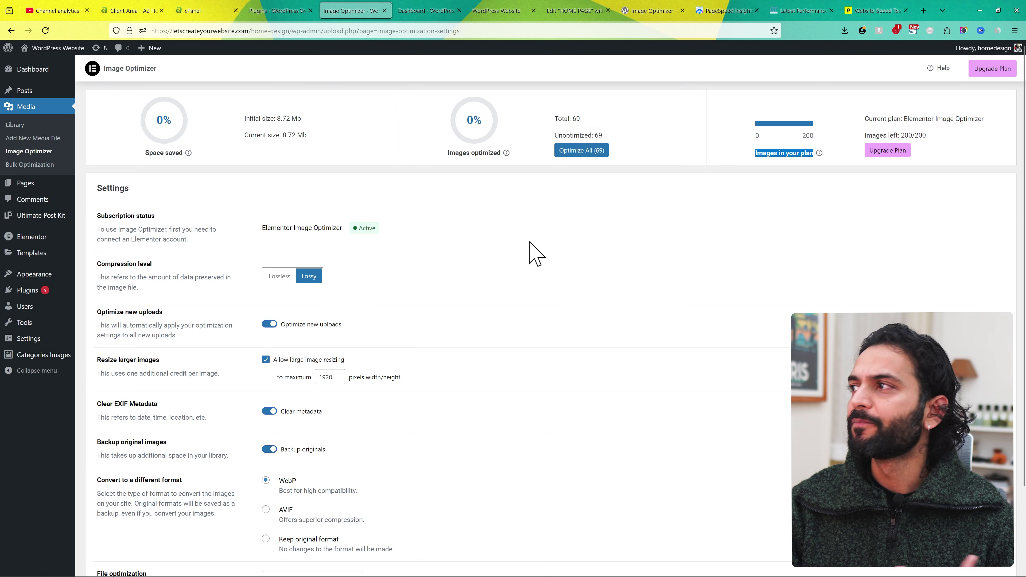
click(475, 271)
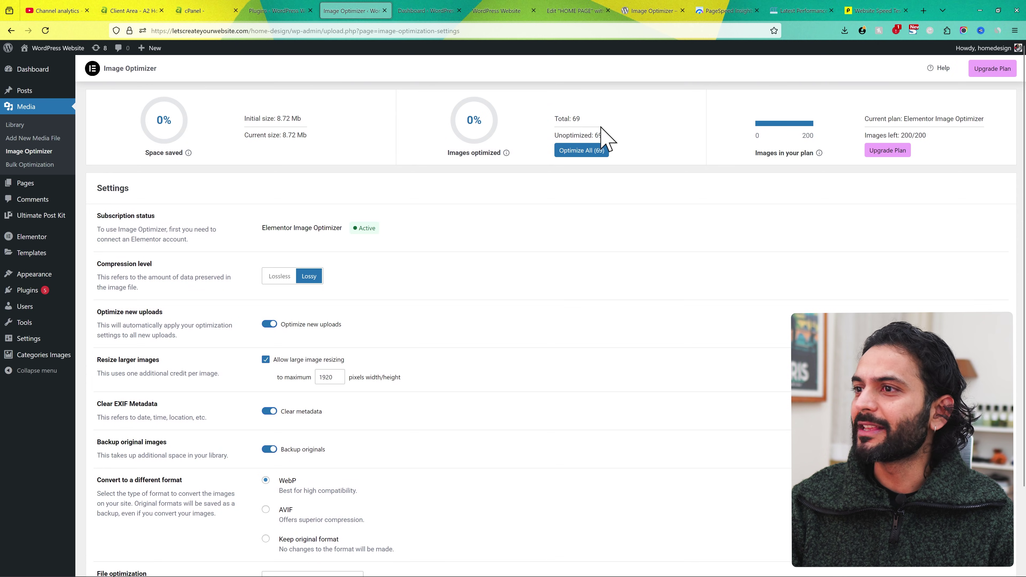
scroll(317, 297, down, 2)
scroll(319, 307, up, 2)
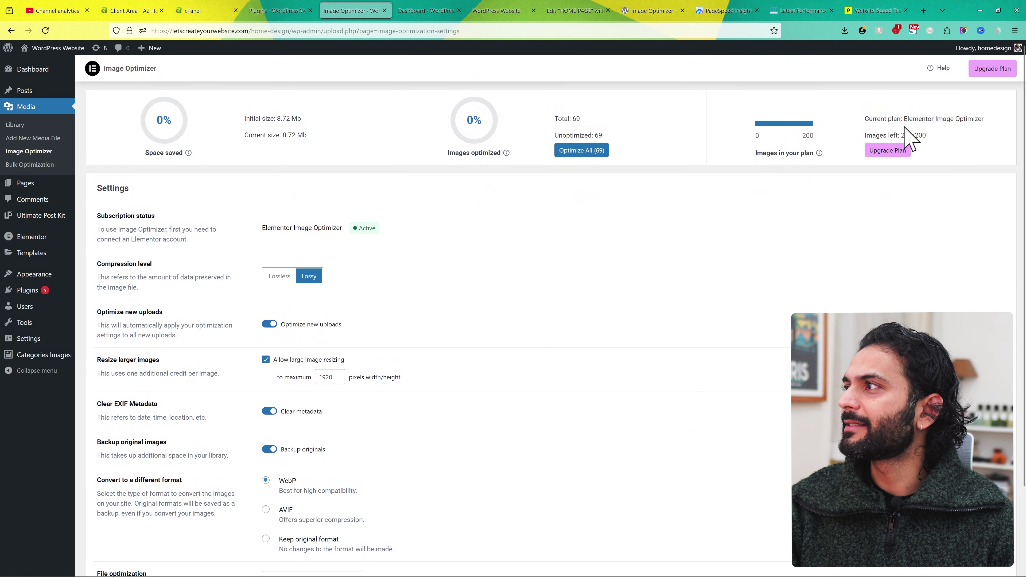
drag(905, 120, 973, 120)
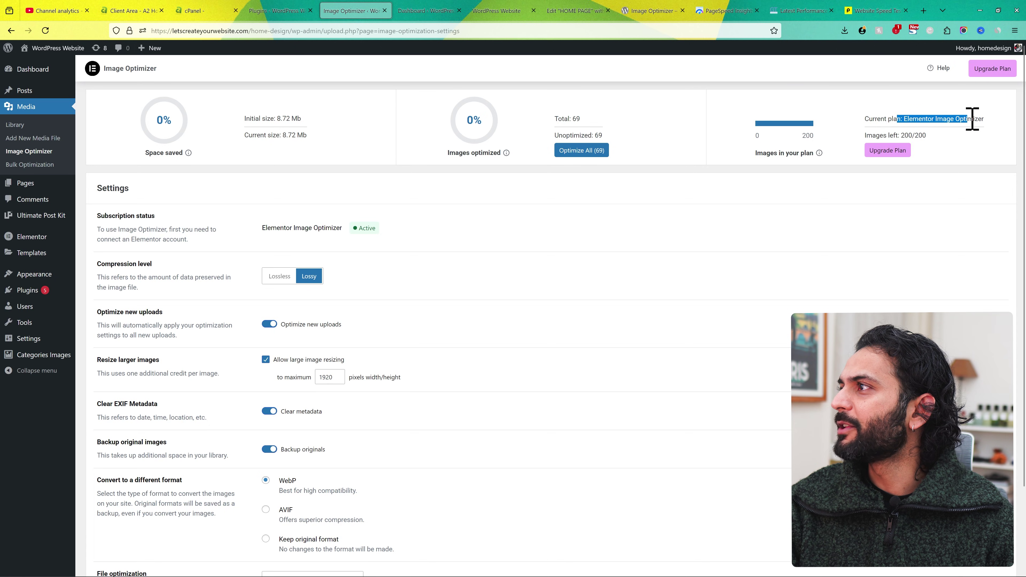
click(912, 136)
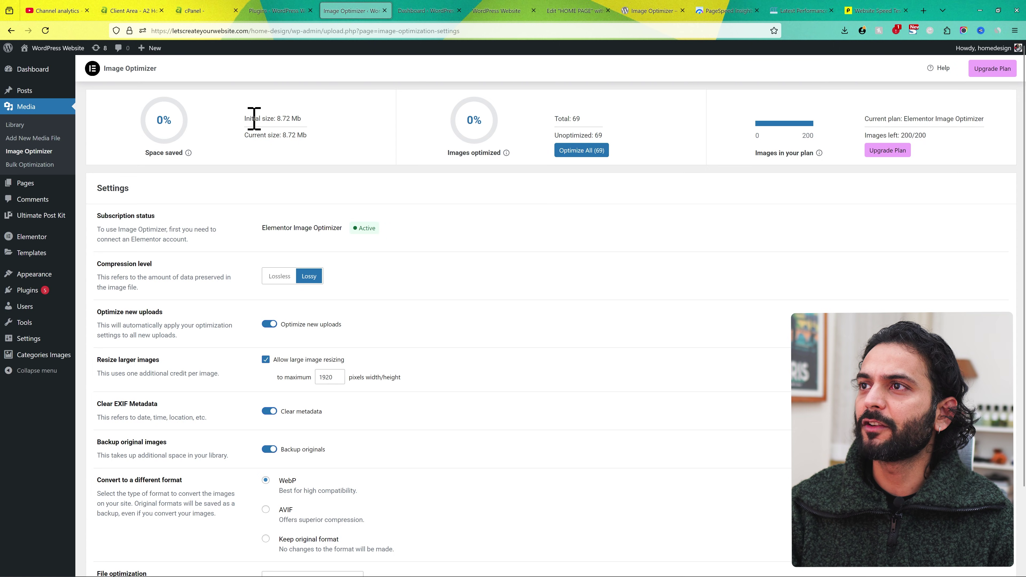
drag(278, 118, 319, 121)
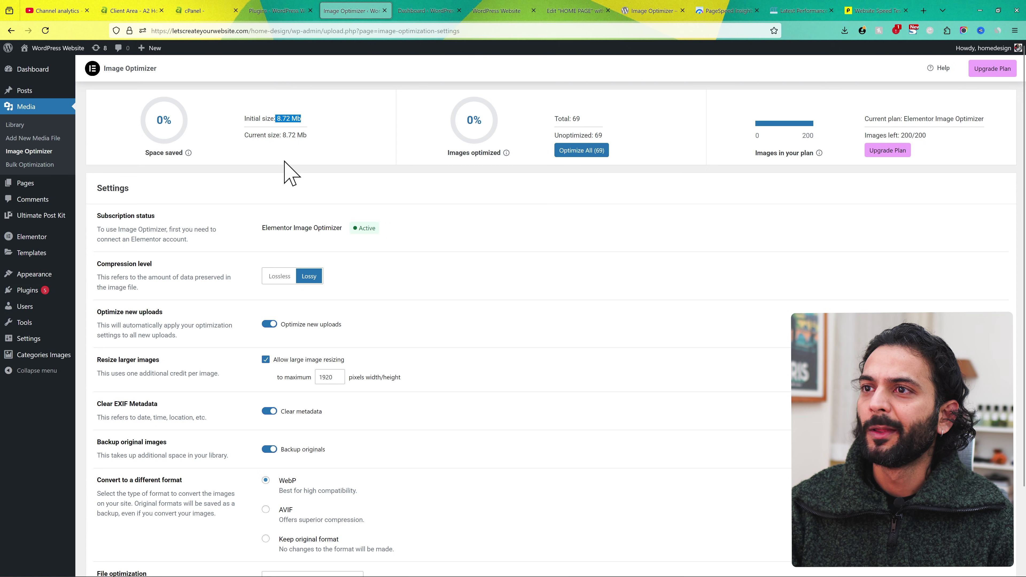
- Review the Image Optimizer settings, expanding the Advanced actions to view the restore, backup and subscription options, and collapse them again
scroll(291, 169, down, 3)
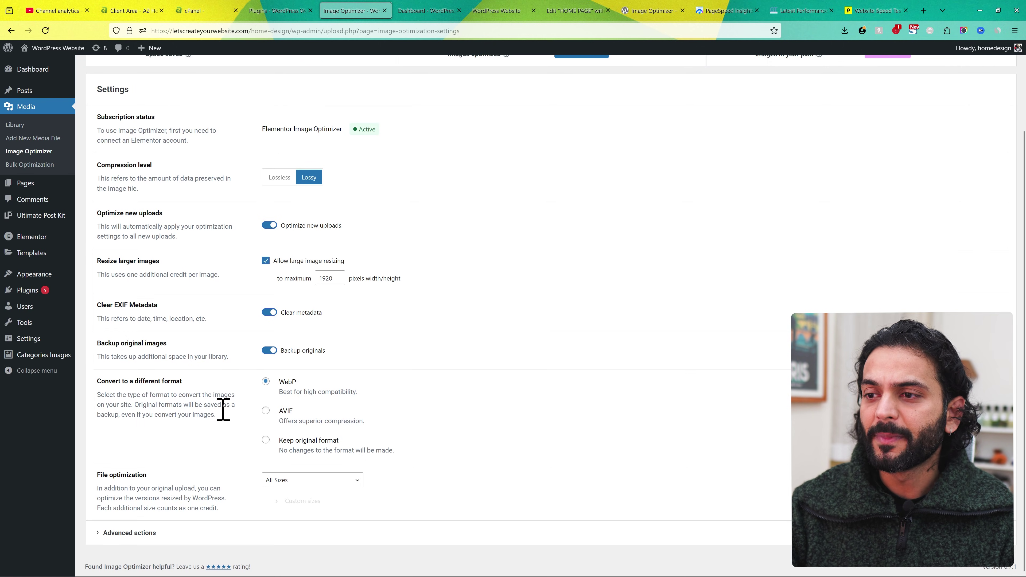
click(135, 539)
scroll(137, 550, down, 3)
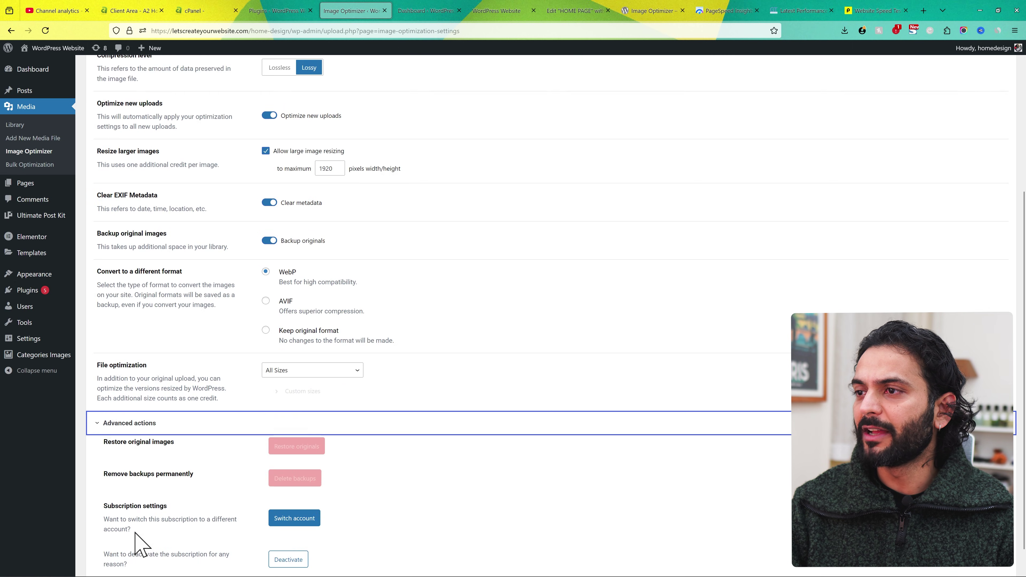
scroll(242, 422, down, 1)
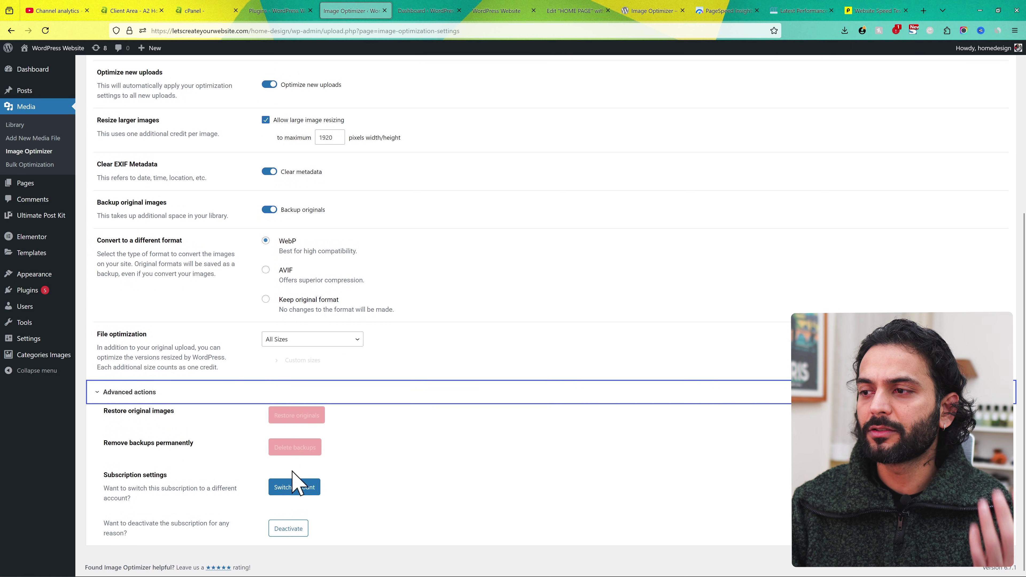
click(114, 392)
scroll(224, 319, up, 3)
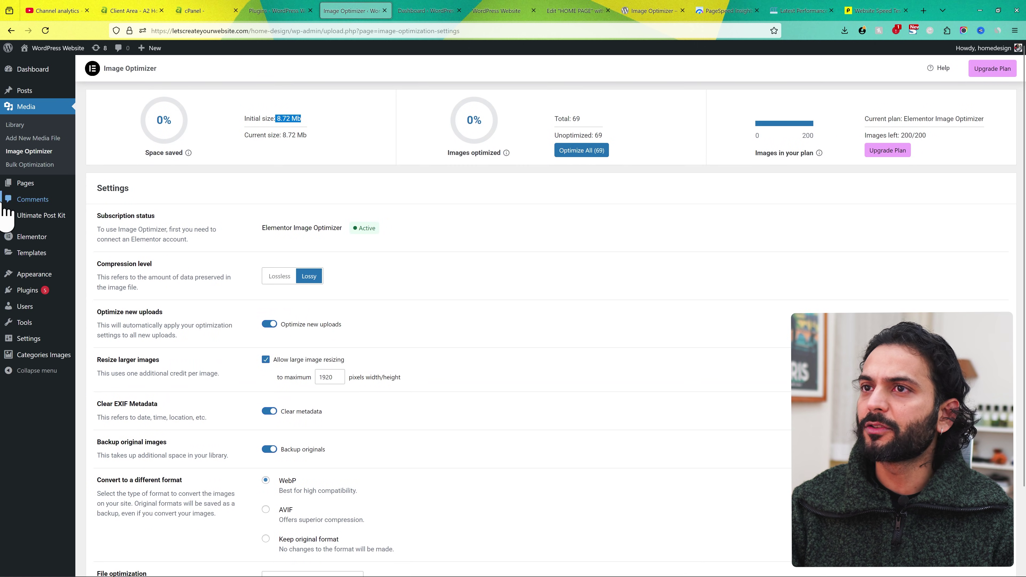
- Open the Bulk Optimization page and start optimizing all images in the media library
click(40, 165)
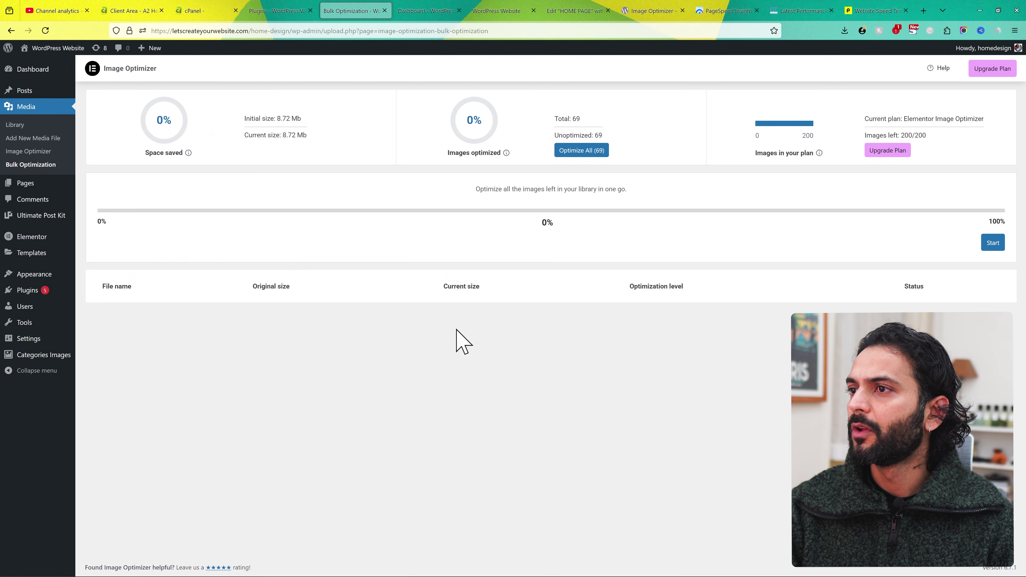
click(28, 165)
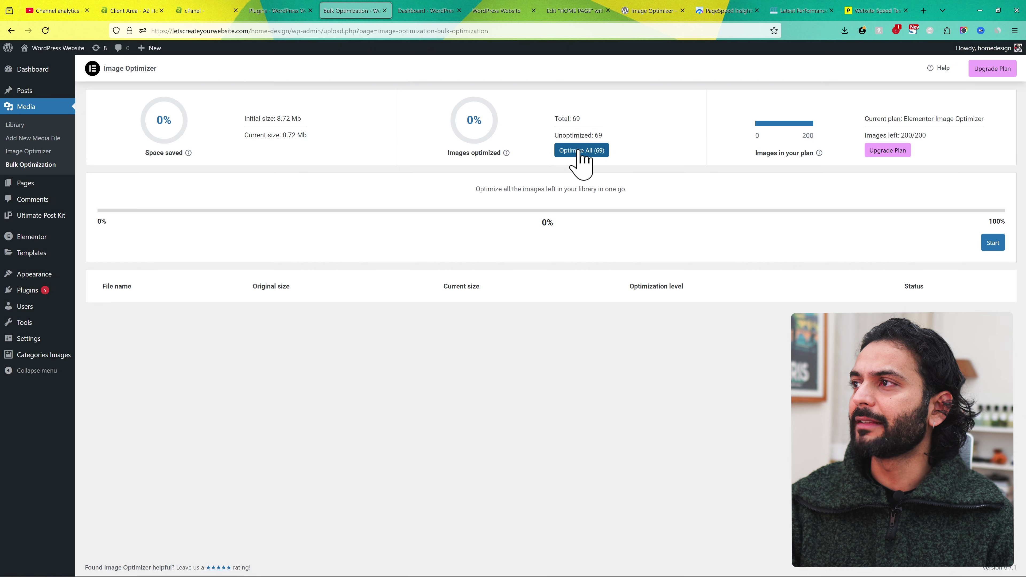
click(581, 150)
scroll(387, 263, down, 1)
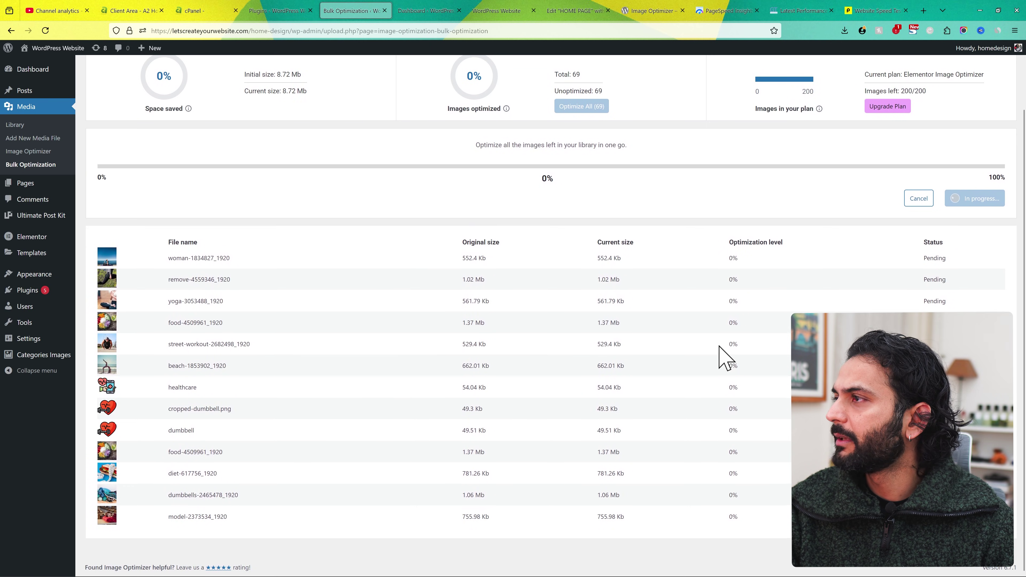
scroll(723, 358, up, 2)
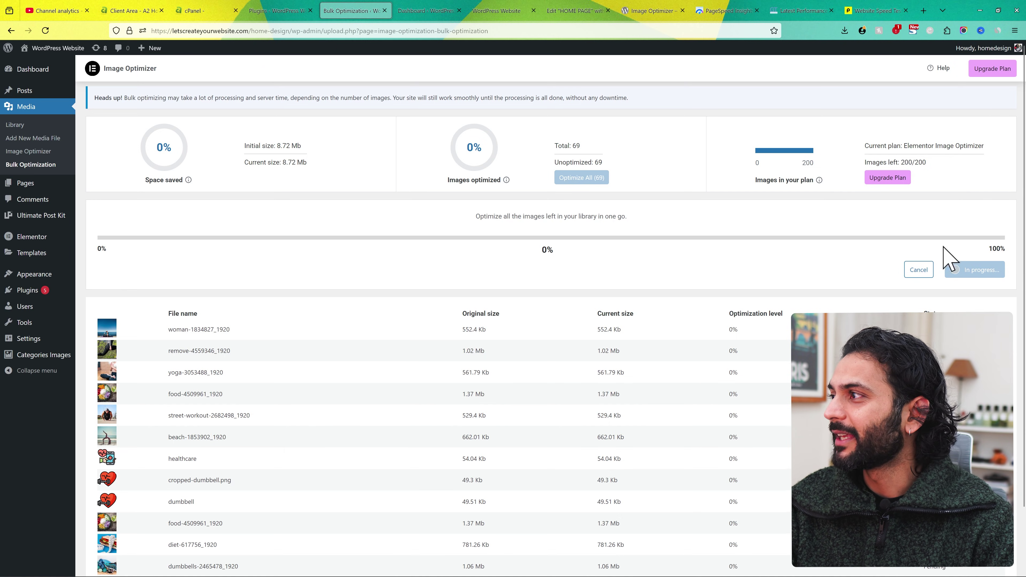
- Examine the images' original sizes in the bulk list, highlighting that of food-4509961_1920, and check the optimization progress
scroll(537, 301, down, 1)
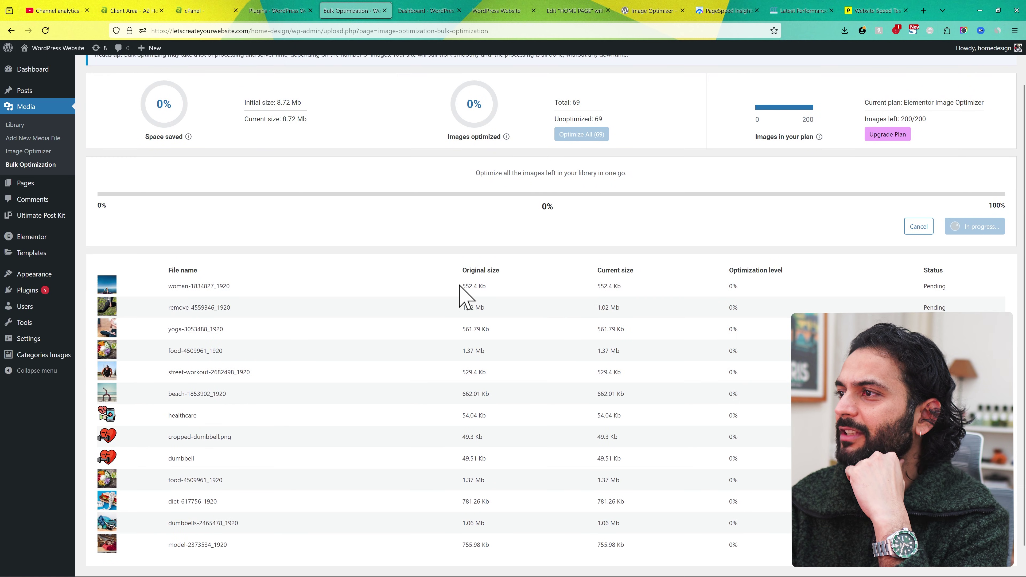
drag(459, 285, 501, 354)
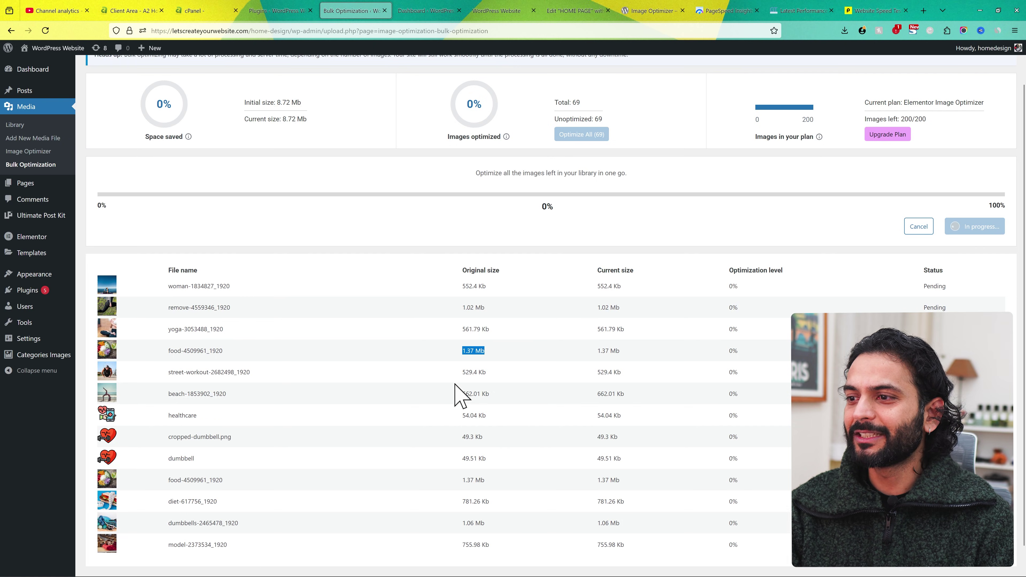
scroll(456, 384, down, 2)
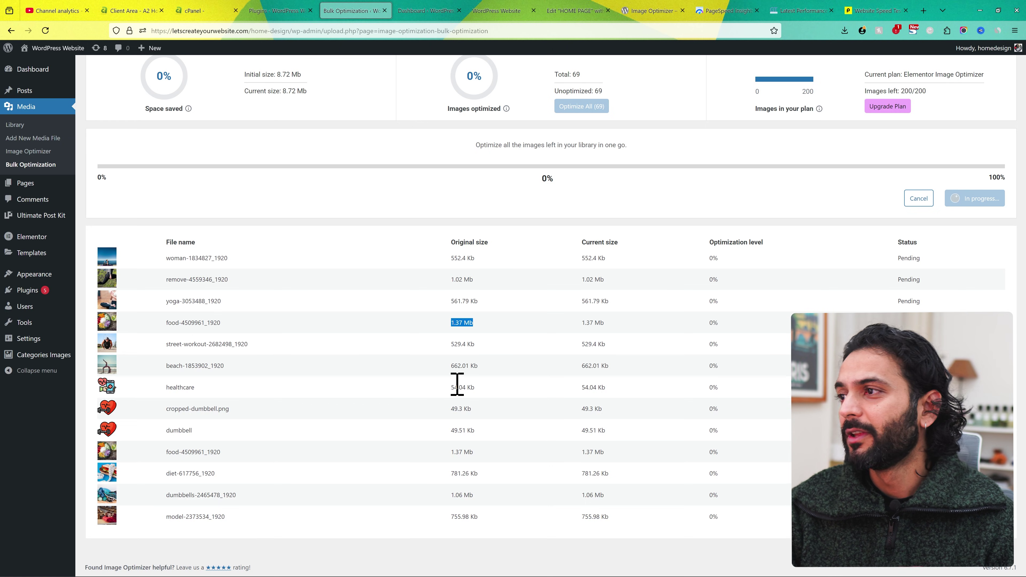
scroll(457, 384, up, 3)
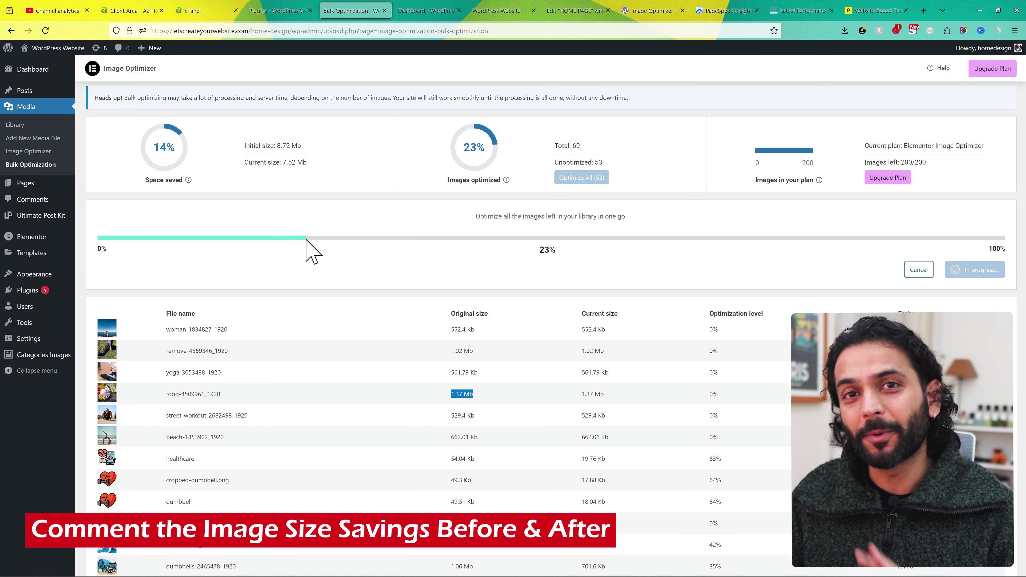
- Check the page size in the earlier Pingdom Website Speed Test results, and return to the Bulk Optimization page
key(ctrl+9)
scroll(207, 208, up, 1)
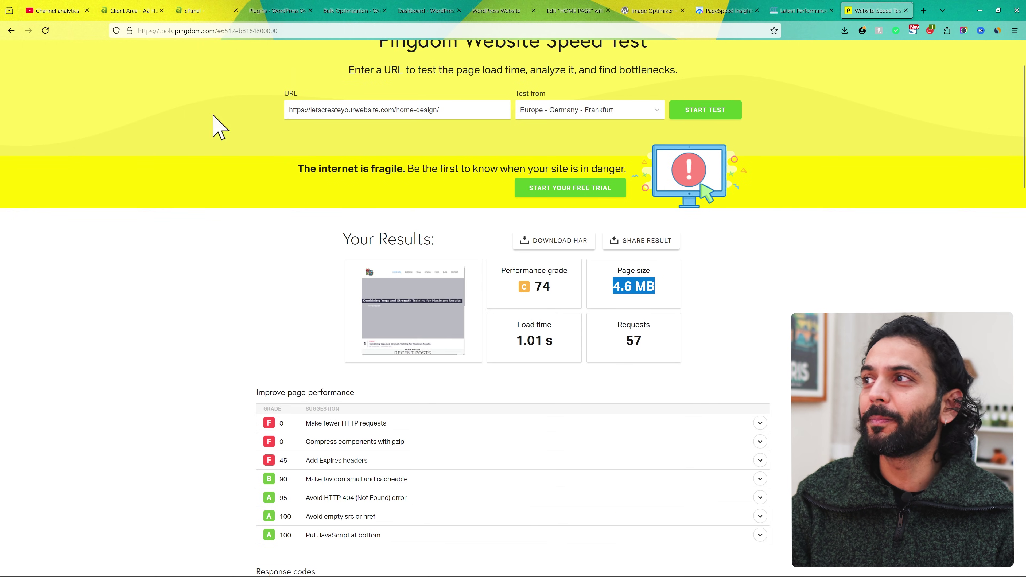
click(618, 285)
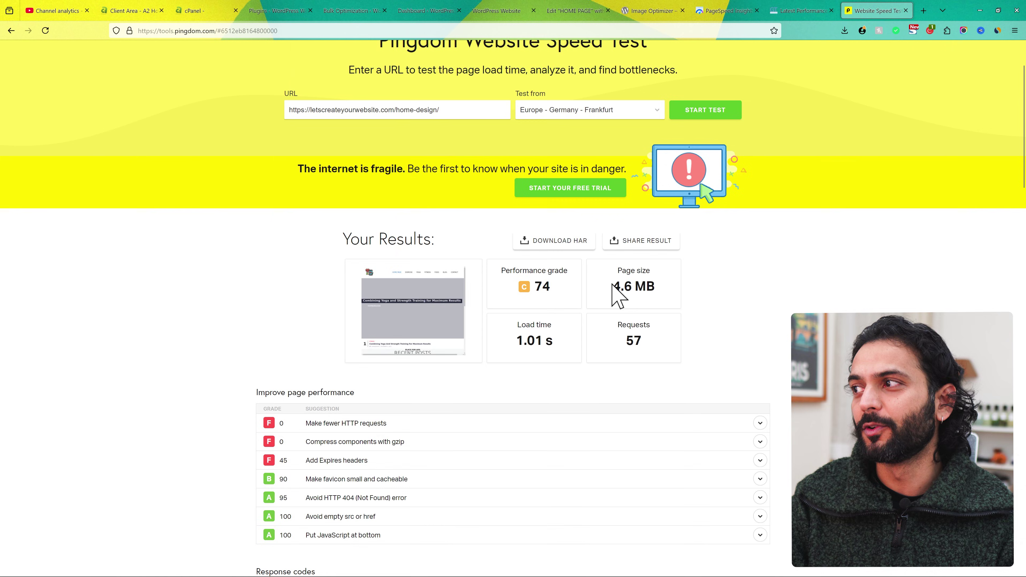
key(ctrl+5)
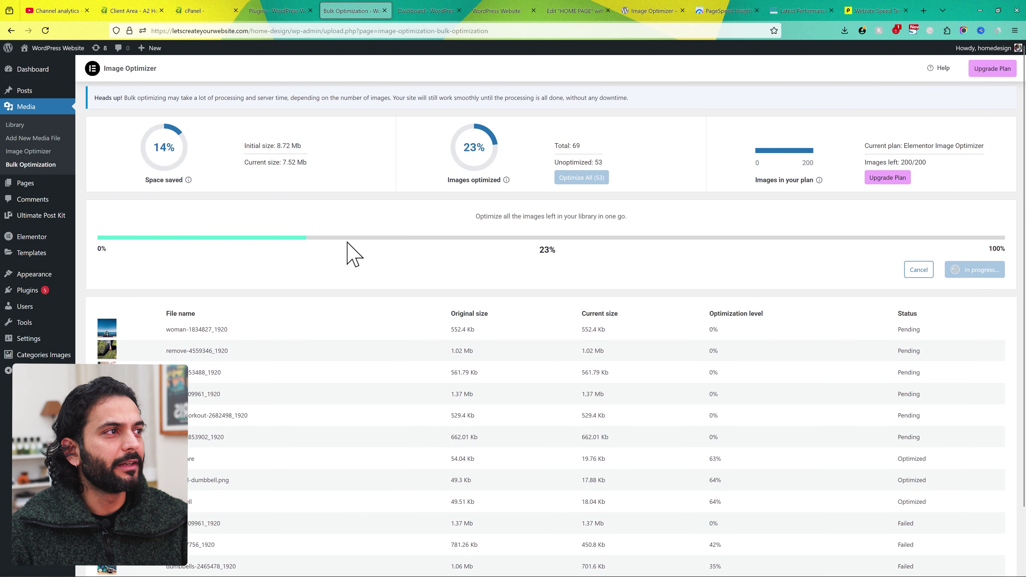
- Examine the status, current size and optimization level of the images in the bulk optimization list
scroll(599, 377, down, 1)
scroll(598, 377, down, 2)
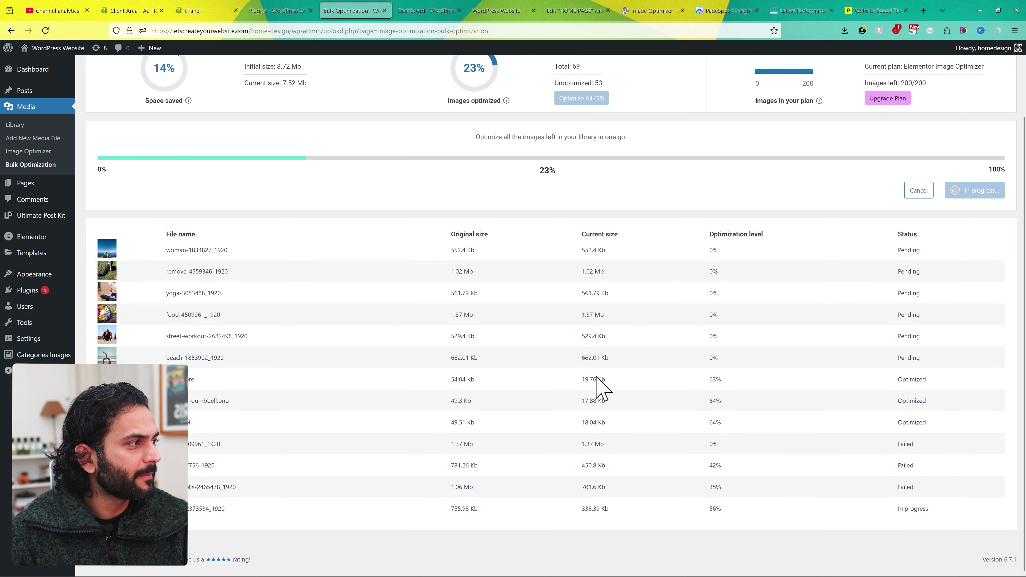
drag(897, 256, 920, 393)
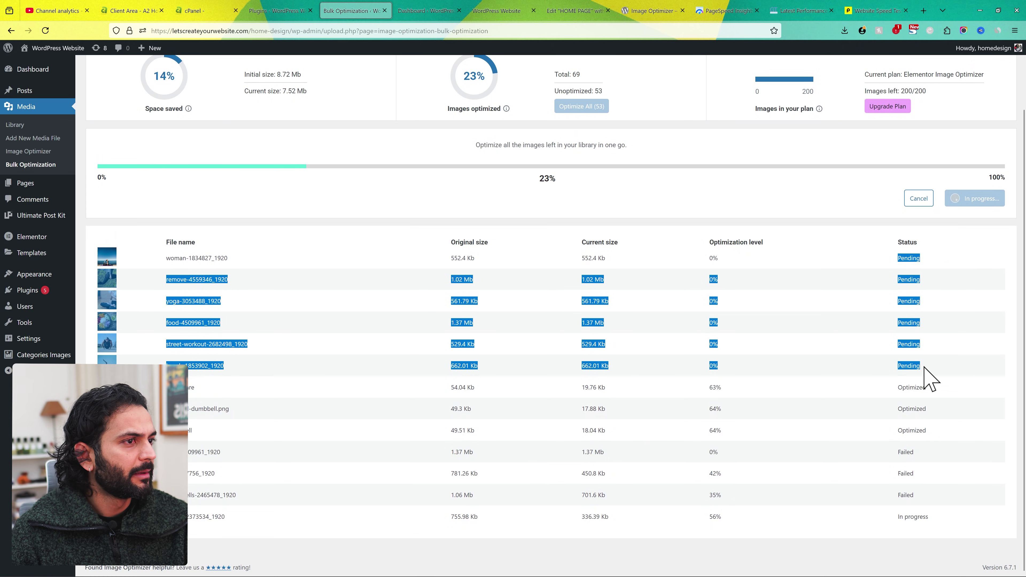
click(893, 389)
drag(896, 388, 929, 430)
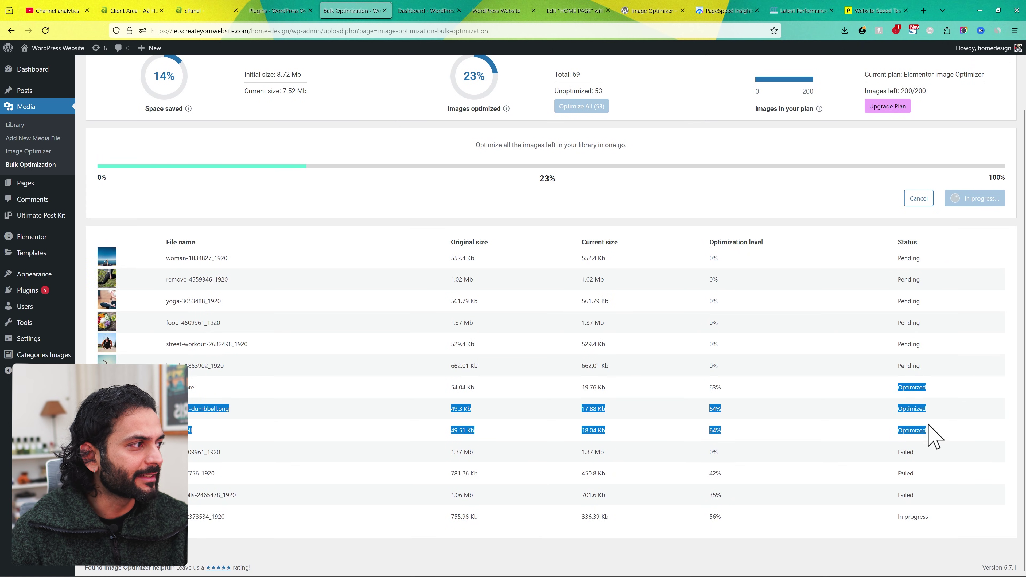
click(777, 426)
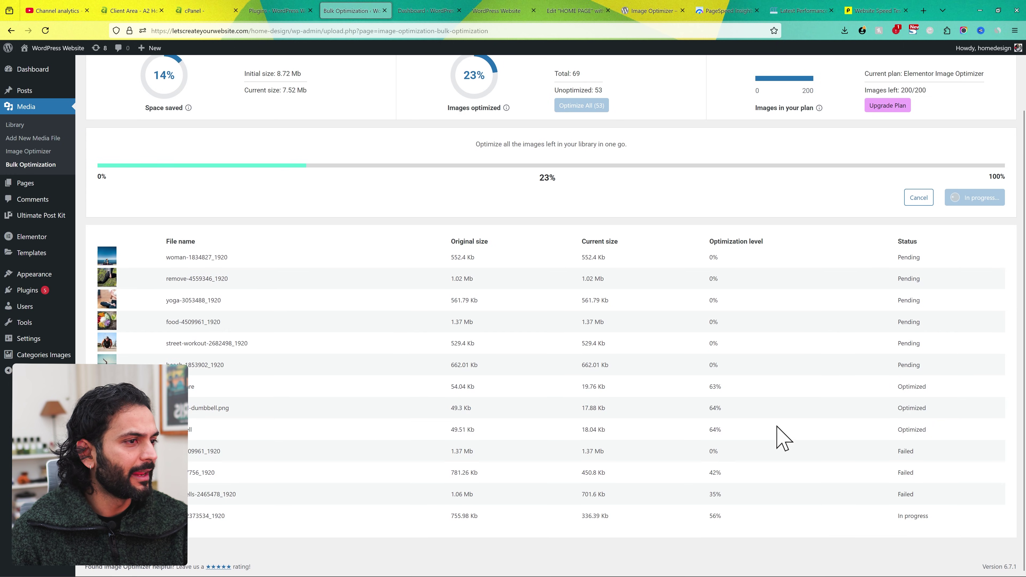
drag(897, 449, 921, 489)
click(818, 527)
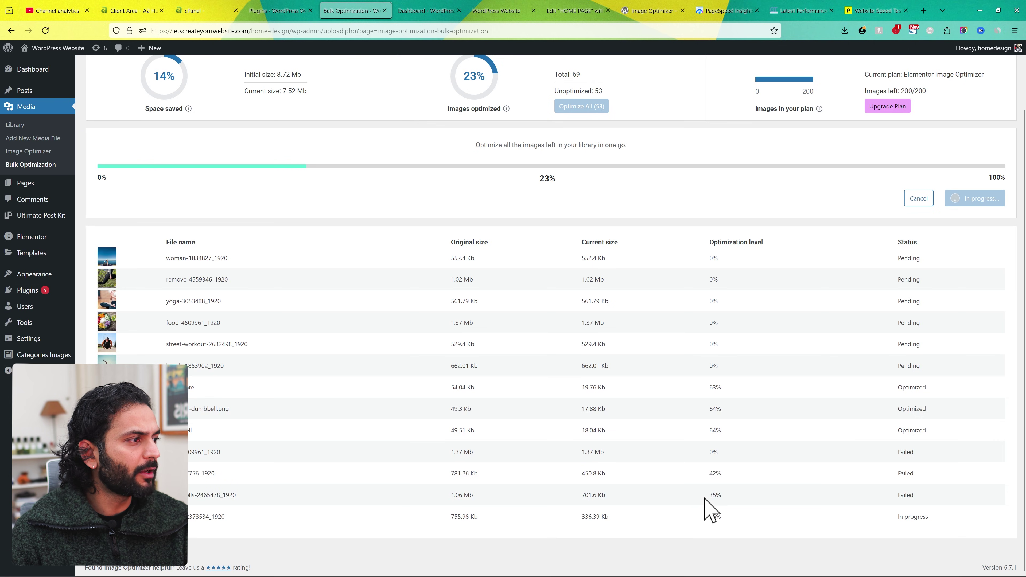
drag(710, 496, 722, 497)
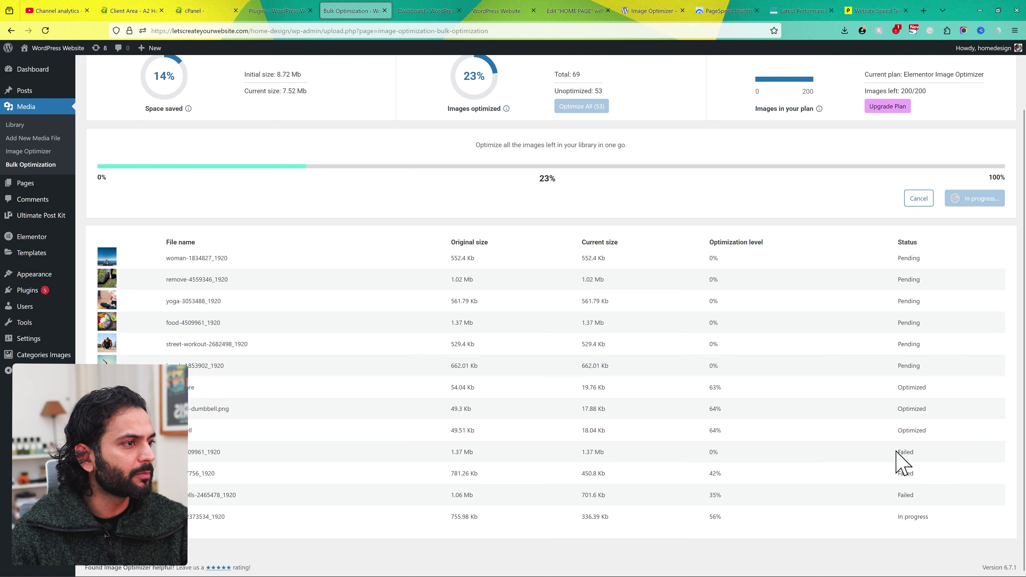
scroll(543, 436, up, 2)
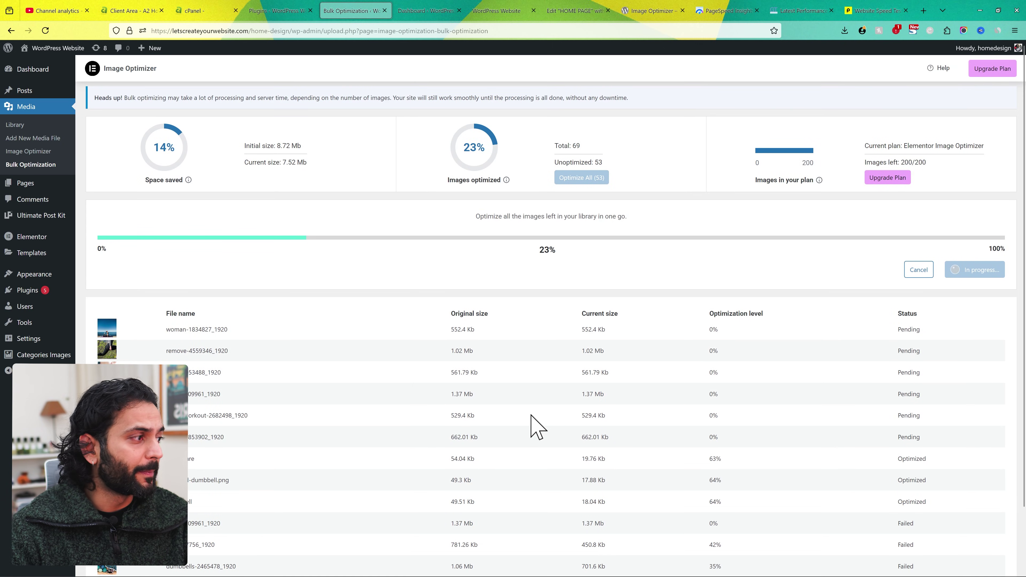
- Examine the total image count and the notice that the site keeps working without downtime during bulk optimization
scroll(537, 426, down, 2)
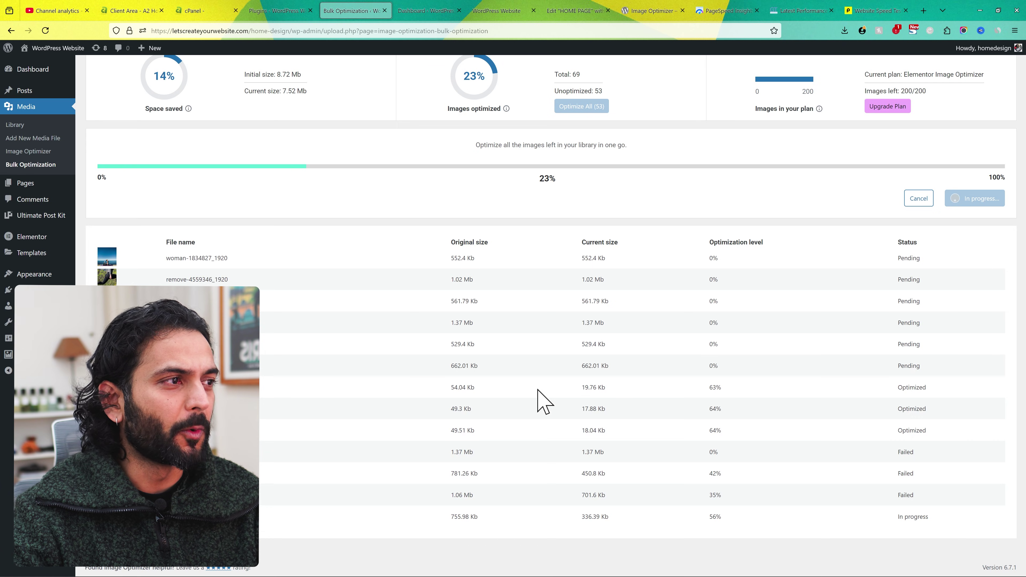
scroll(542, 401, up, 2)
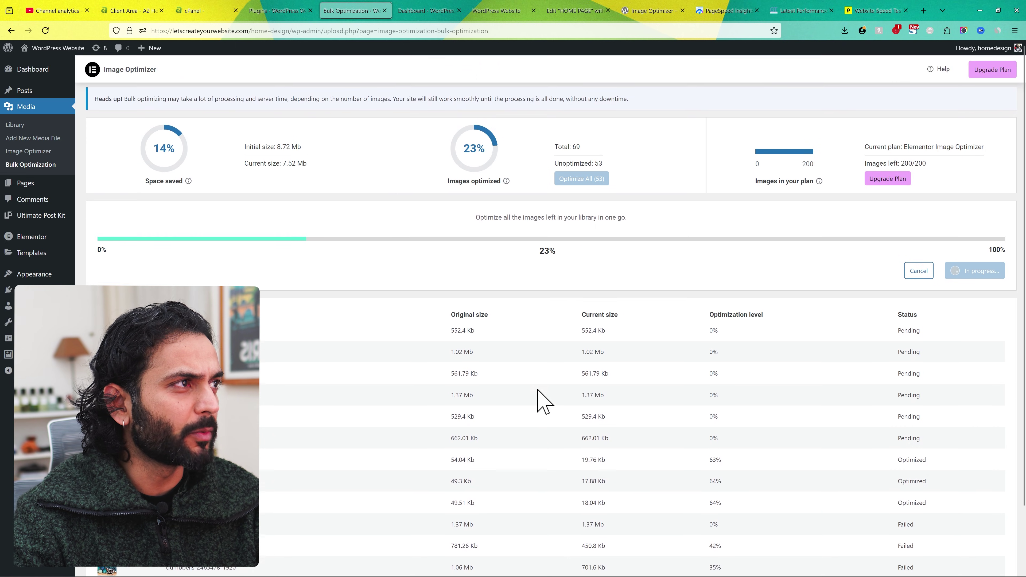
double_click(573, 147)
scroll(493, 441, down, 2)
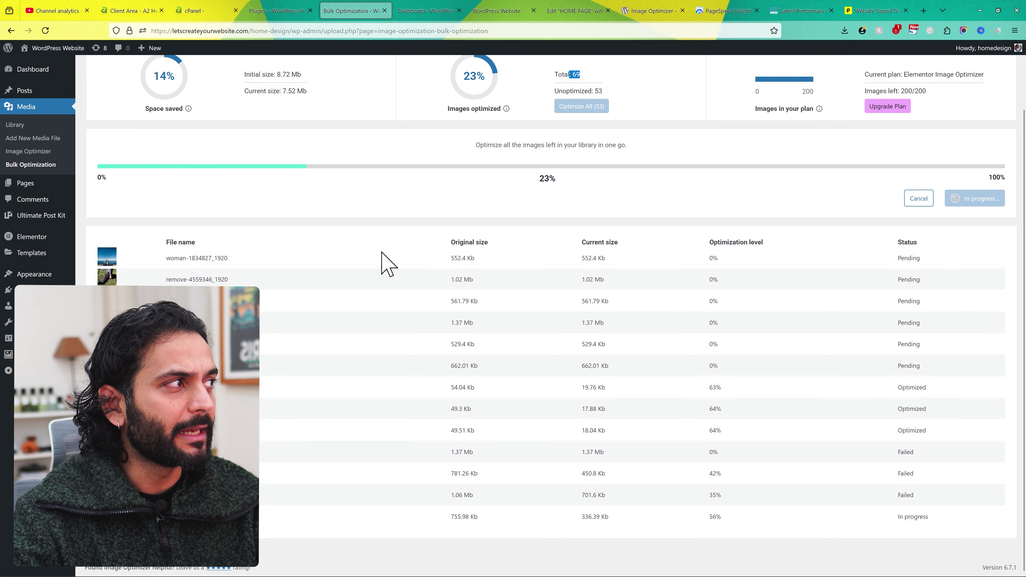
scroll(382, 253, up, 2)
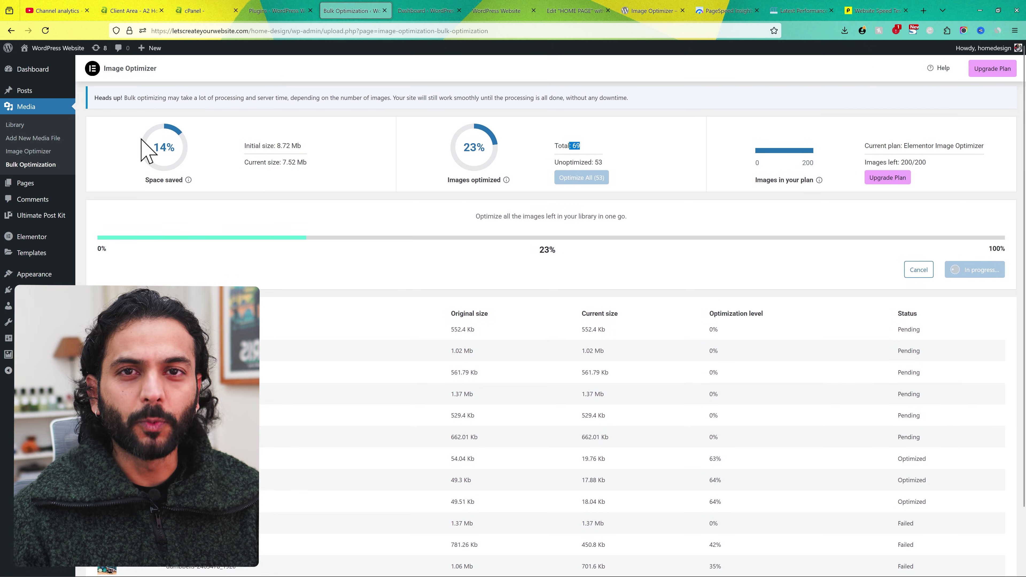
drag(145, 99, 560, 99)
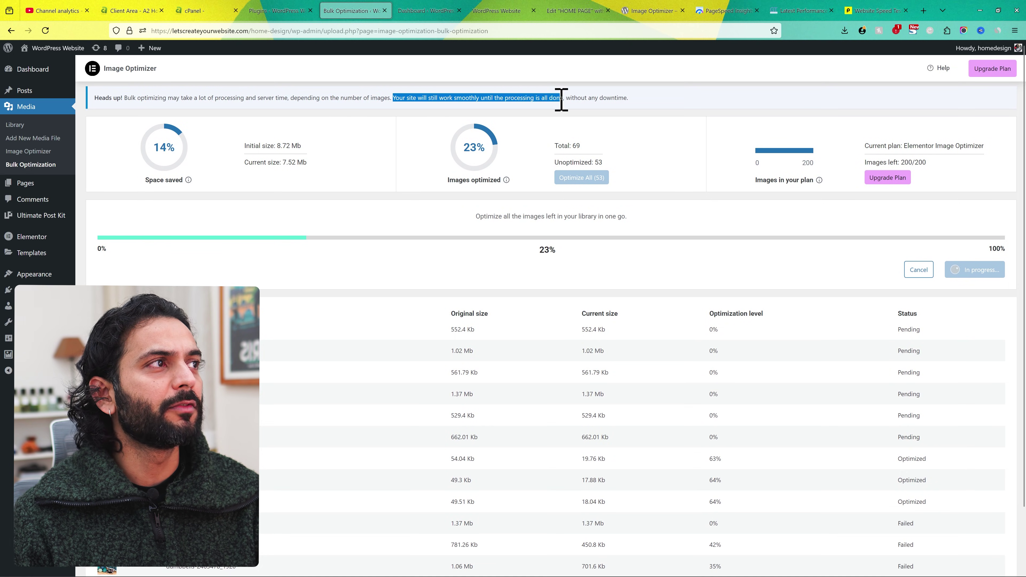
click(631, 101)
drag(630, 100, 566, 99)
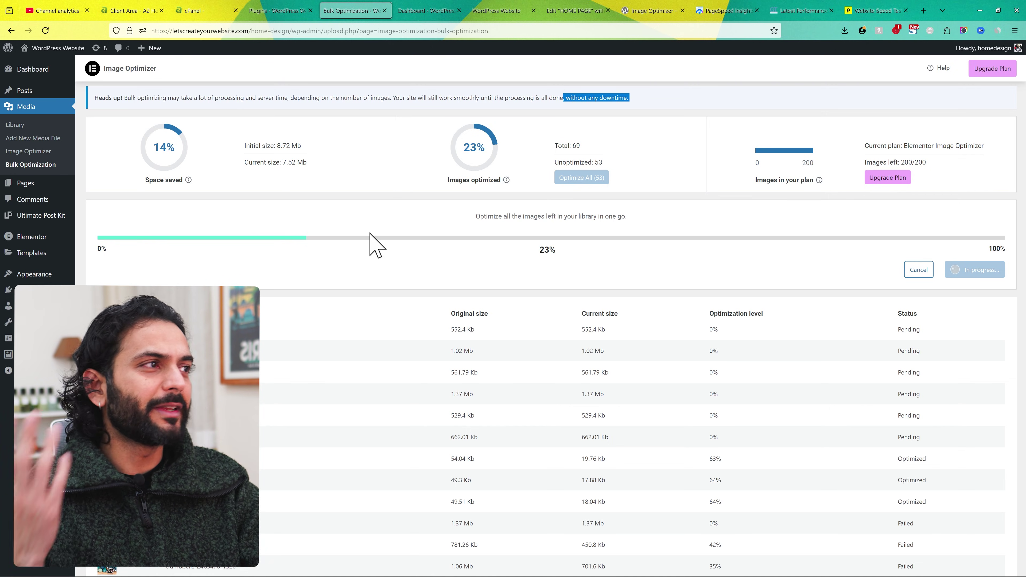
- Look through the images, sizes and statuses in the bulk optimization list
scroll(643, 457, down, 3)
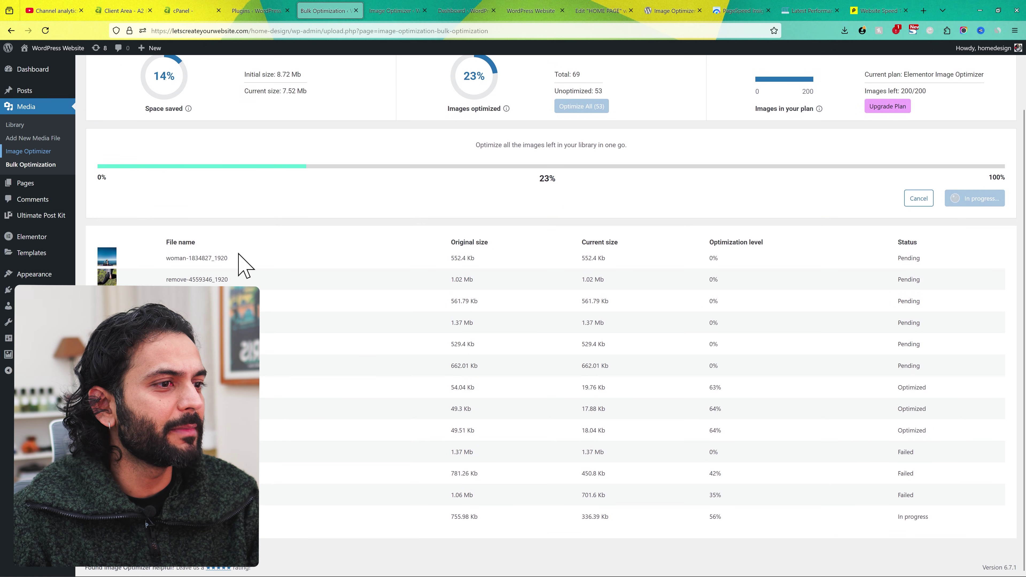
drag(240, 269, 241, 445)
click(389, 275)
scroll(390, 275, up, 2)
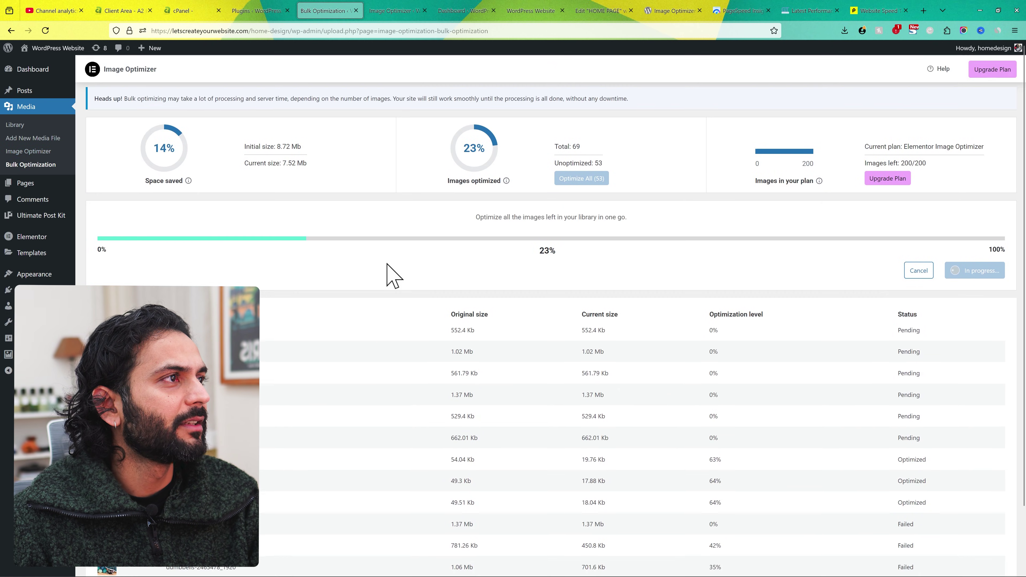
- Read the notice asking for an Image Optimizer review, and restart bulk optimization for the remaining images
drag(555, 148, 584, 150)
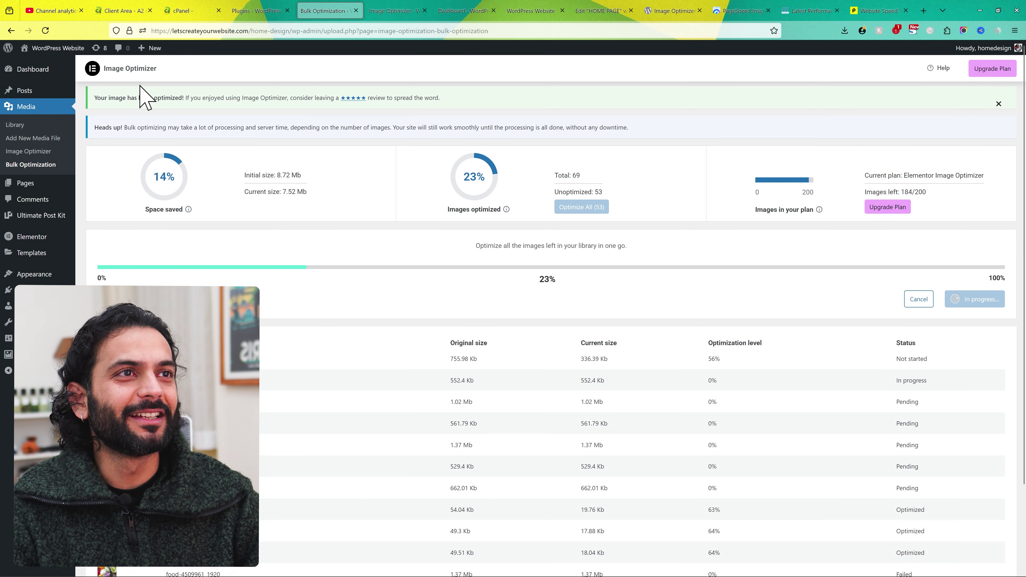
drag(94, 98, 444, 97)
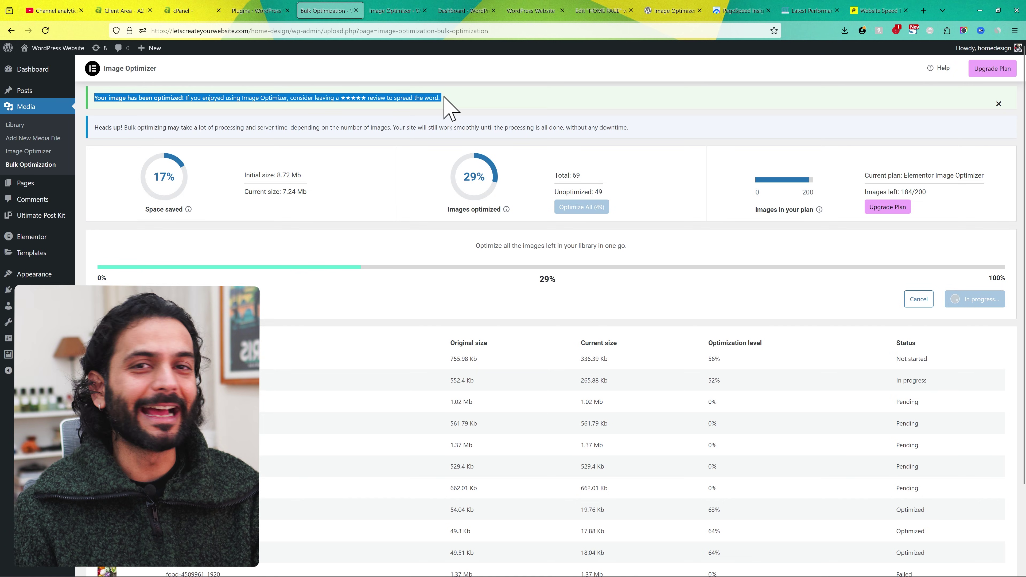
click(444, 97)
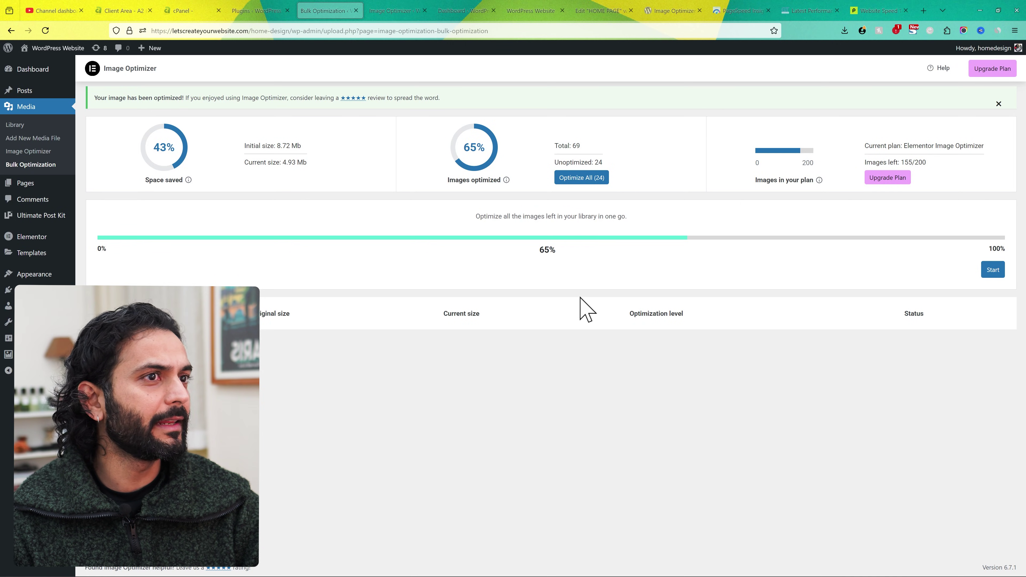
click(993, 270)
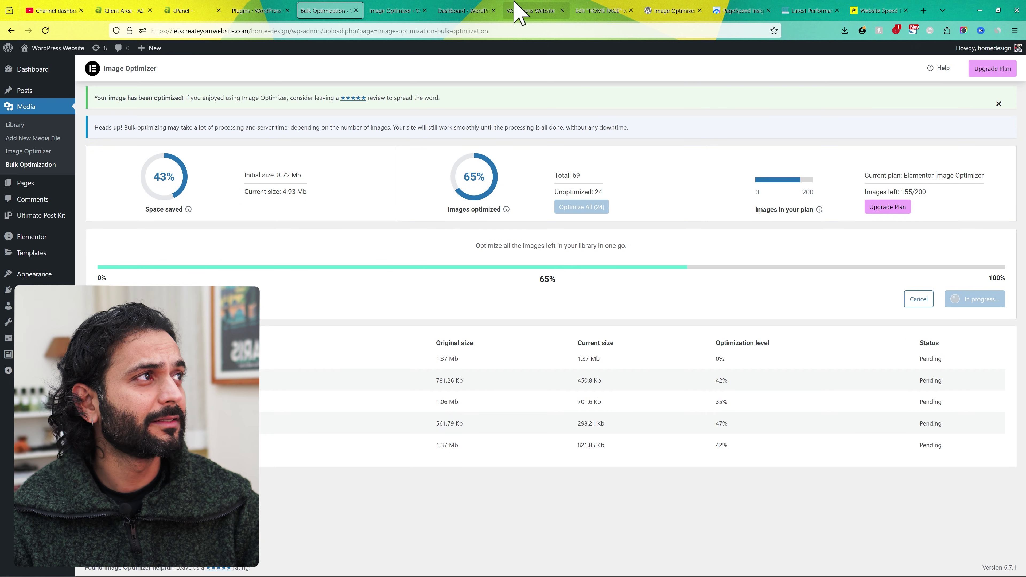
- Check the 1-star ratings on Image Optimizer's WordPress.org plugin page, and return to the Bulk Optimization page
click(664, 11)
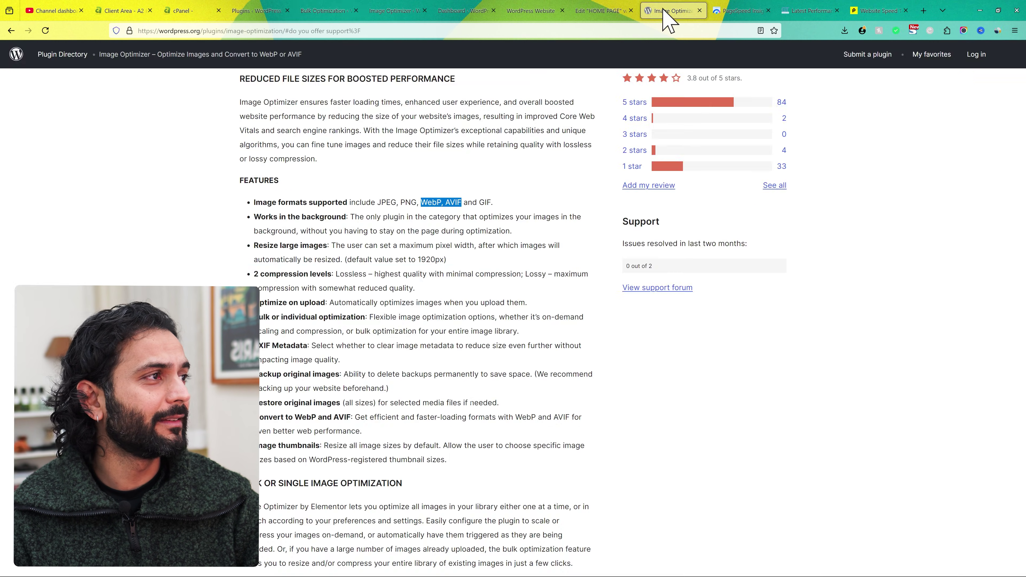
scroll(703, 275, up, 2)
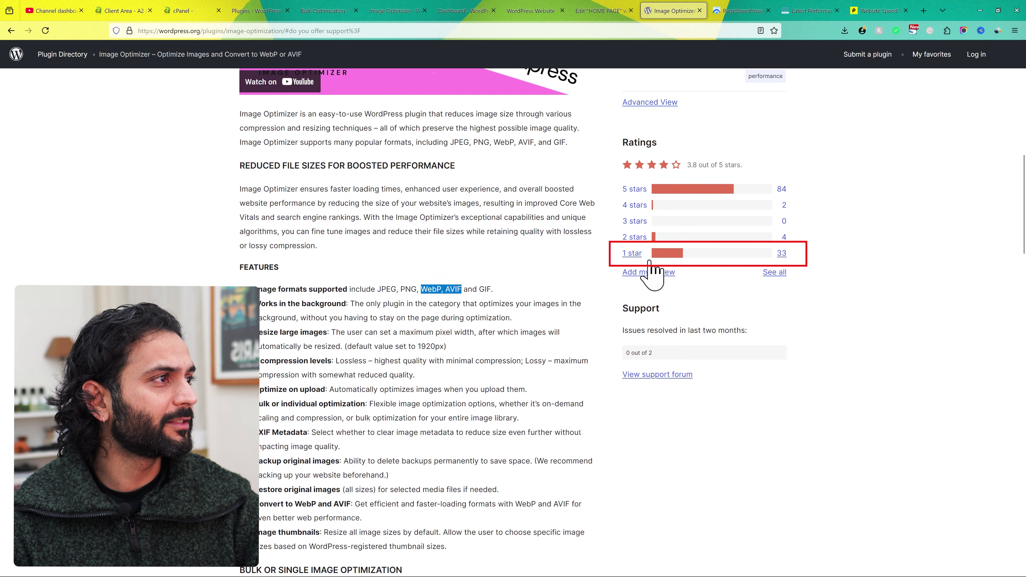
scroll(708, 273, up, 1)
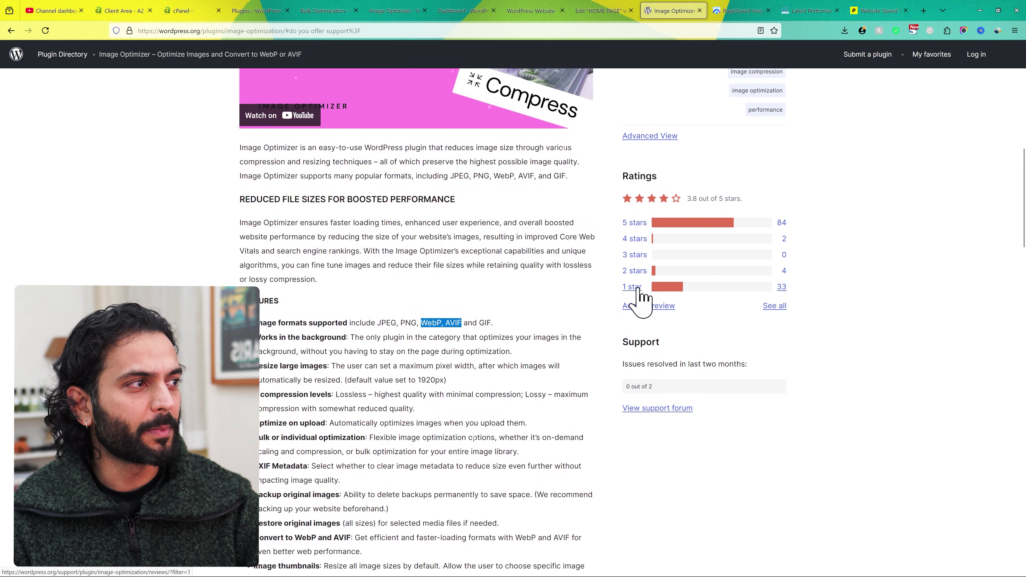
click(398, 10)
click(325, 10)
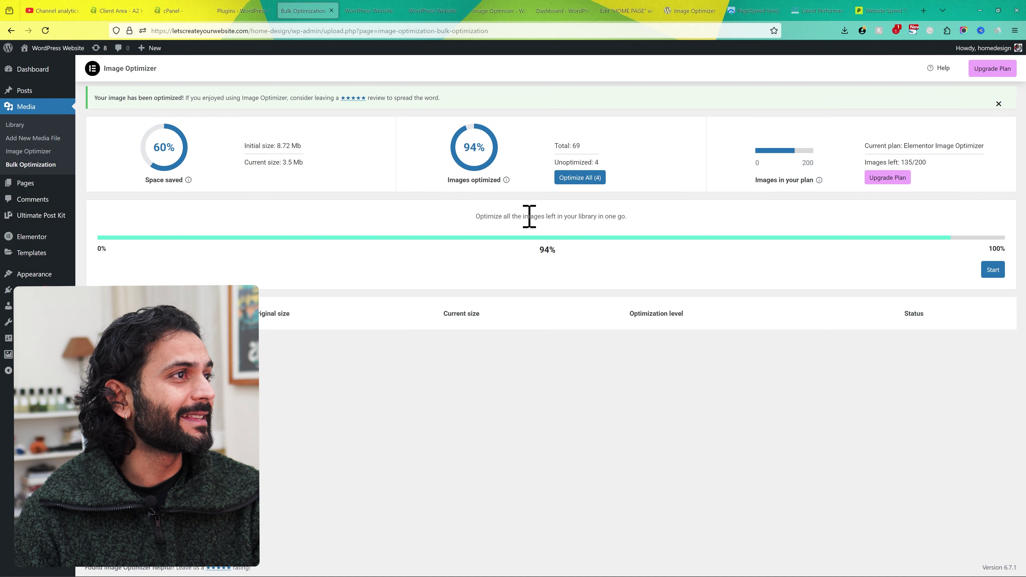
- Check the percentage of optimized images and start optimizing all images that are still unoptimized
double_click(465, 148)
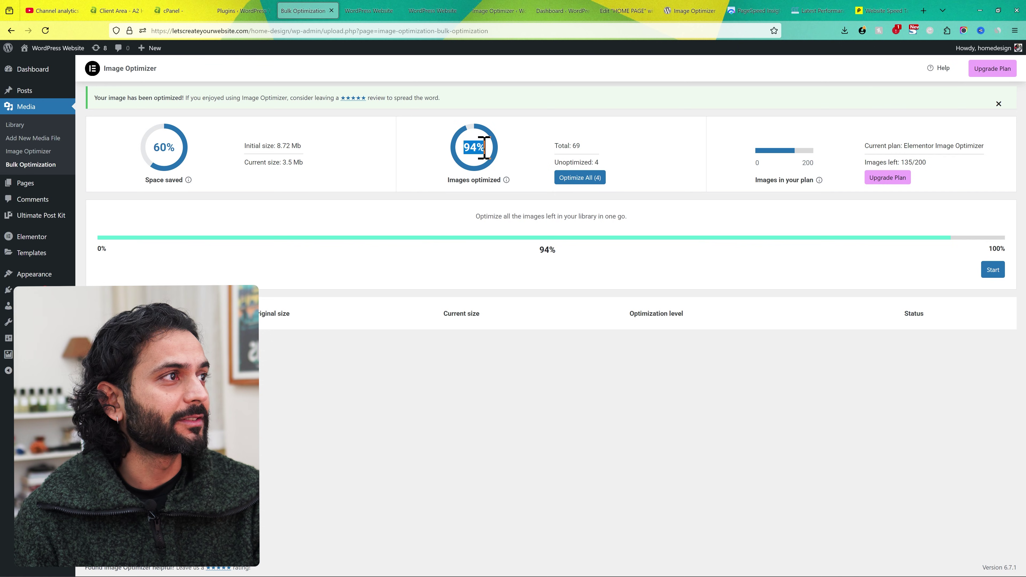
click(584, 179)
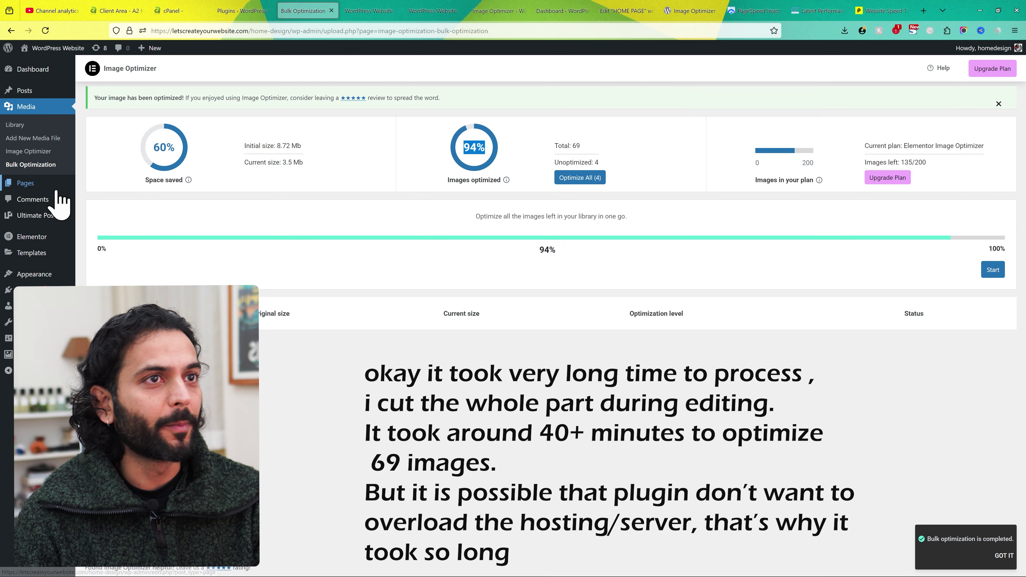
- Open the Image Optimizer settings page and check the website's home page in a separate tab
click(32, 152)
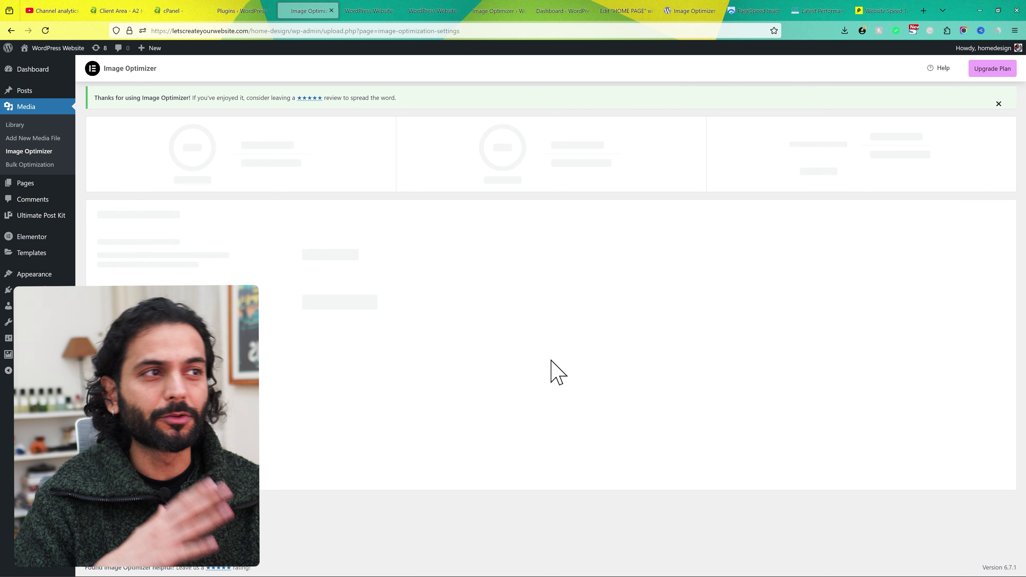
click(29, 152)
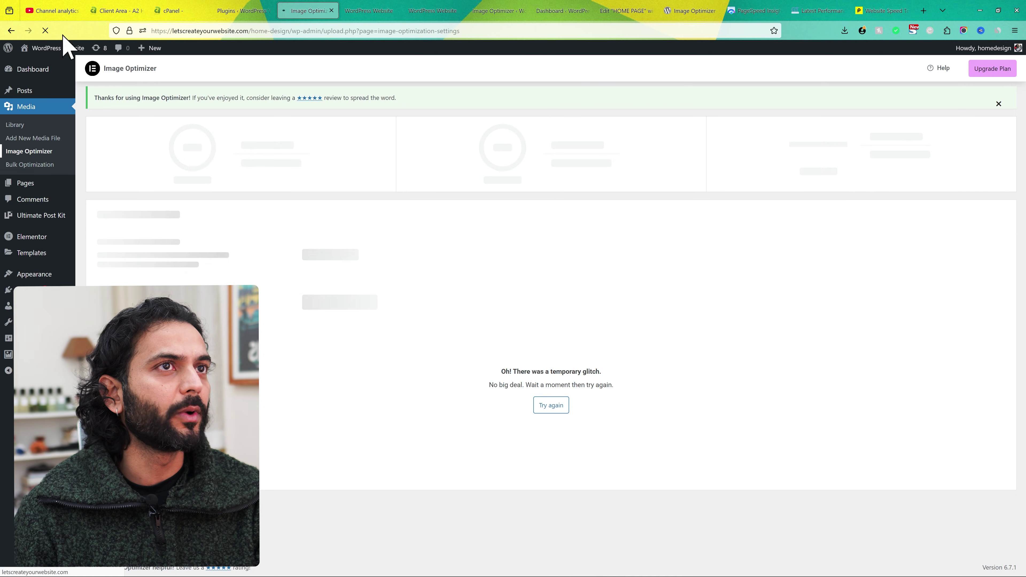
key(ctrl+t)
drag(880, 11, 346, 13)
click(298, 11)
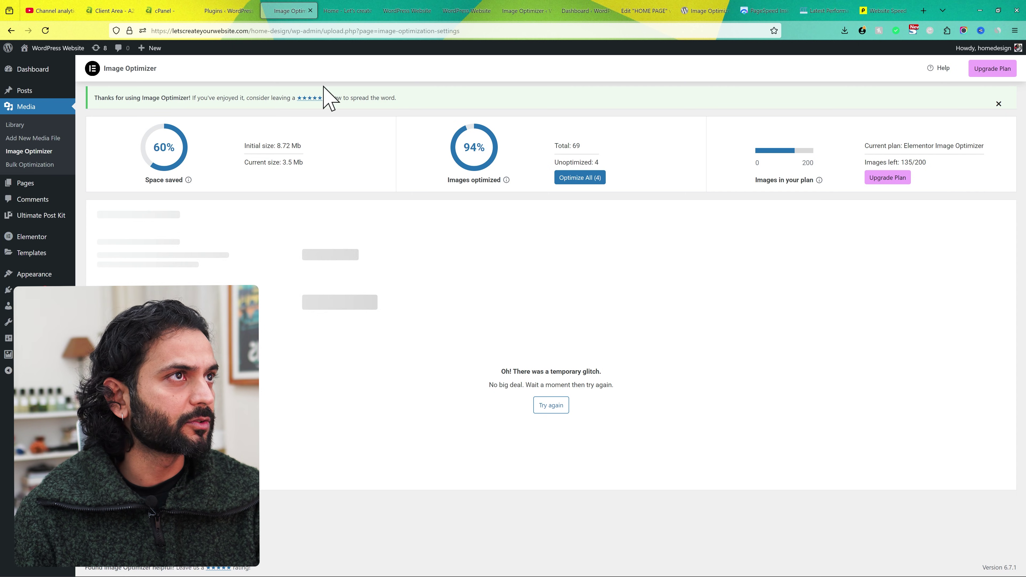
click(339, 12)
click(298, 11)
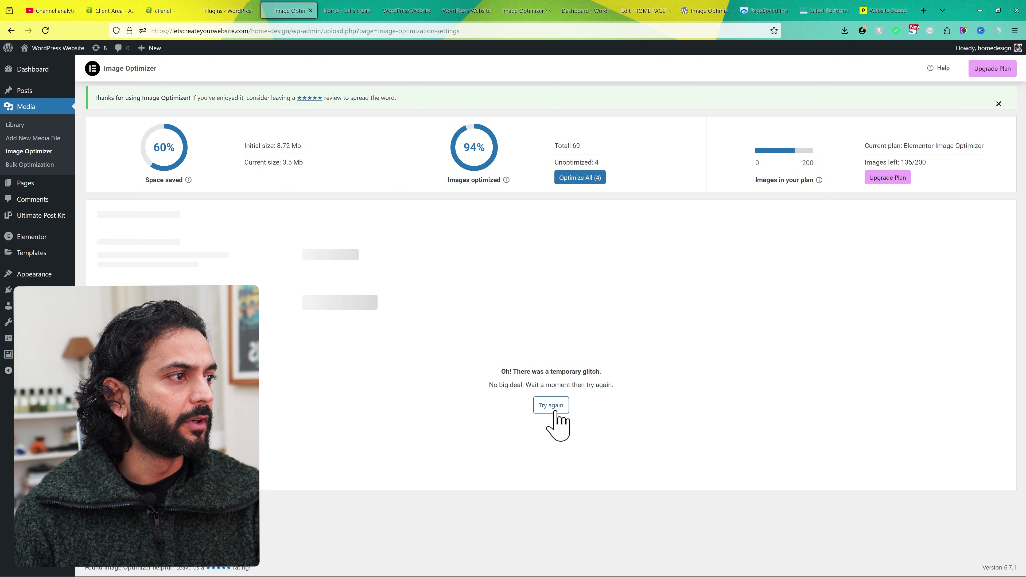
- Retry loading the Image Optimizer settings and review the options
click(551, 406)
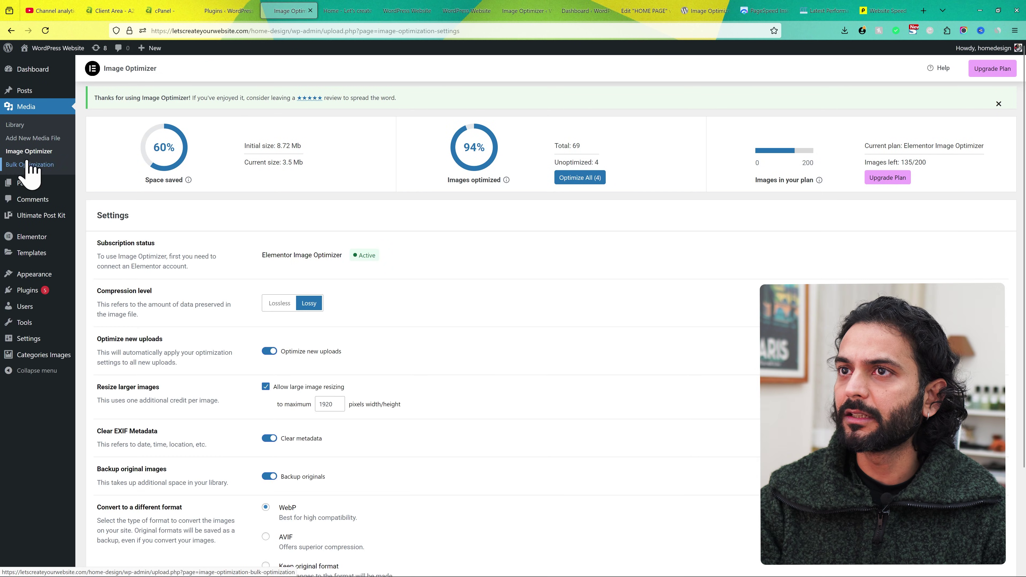
scroll(317, 259, down, 1)
scroll(355, 226, up, 1)
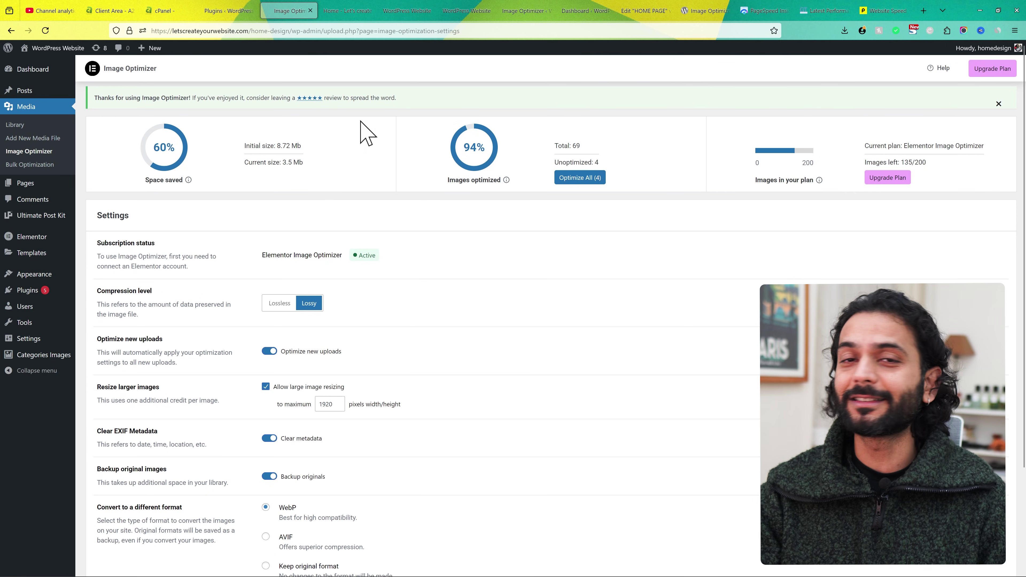
mouse_move(744, 12)
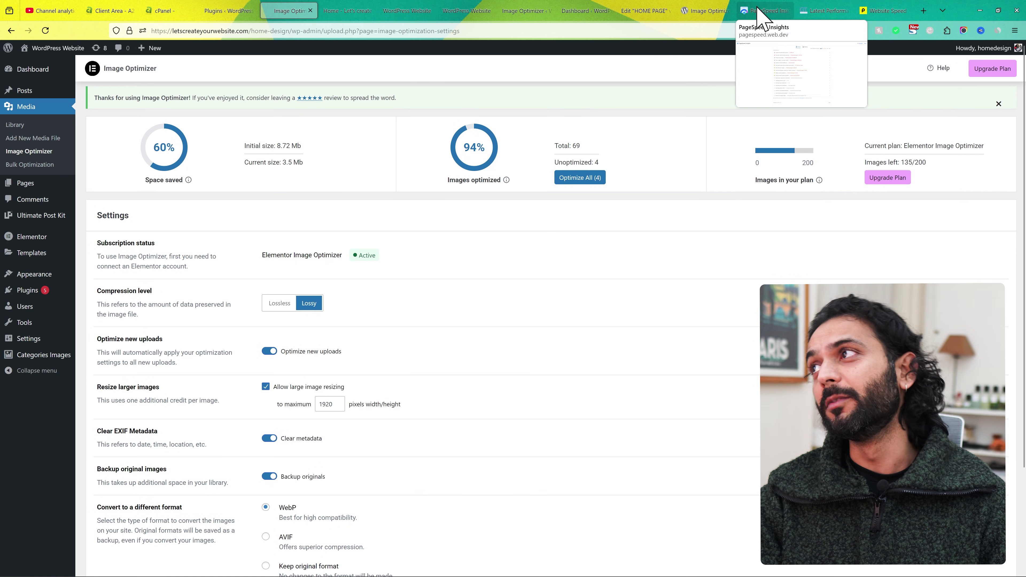
click(758, 8)
scroll(194, 242, up, 4)
scroll(195, 244, up, 10)
click(716, 116)
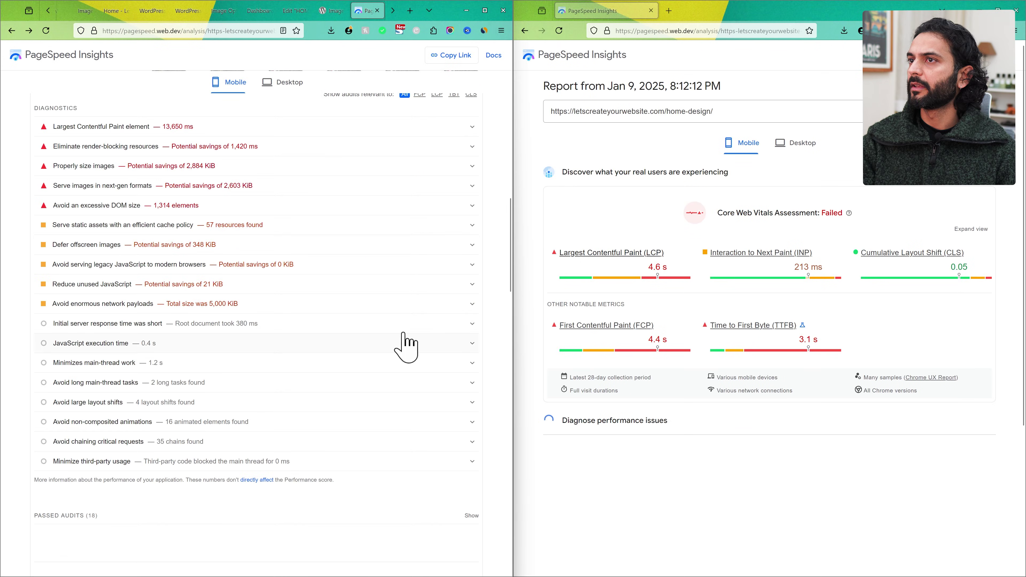
- Compare the Core Web Vitals and category scores of the earlier and new mobile PageSpeed reports
scroll(401, 340, up, 15)
scroll(653, 321, down, 1)
scroll(657, 321, up, 1)
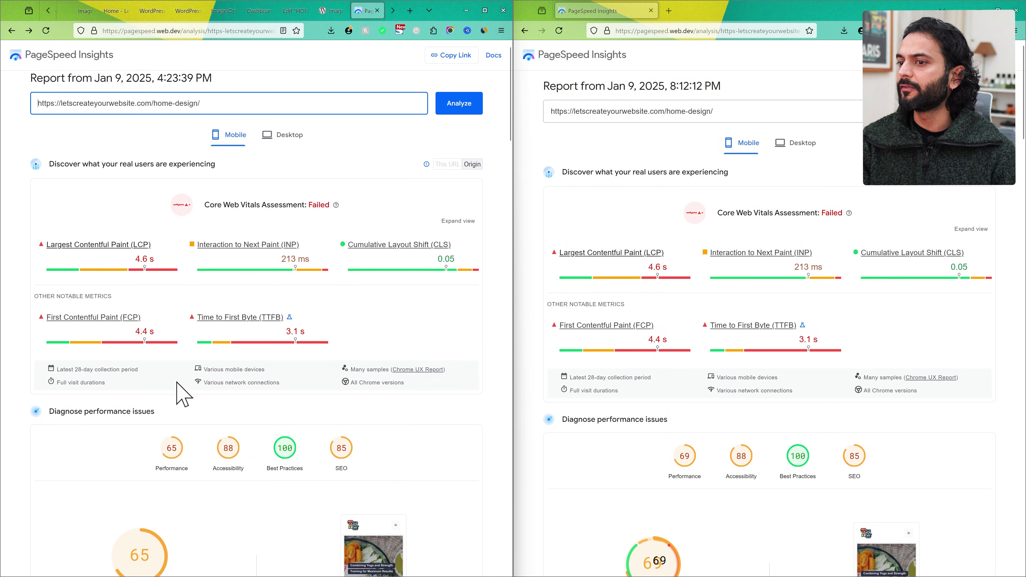
scroll(178, 394, down, 3)
scroll(172, 380, up, 3)
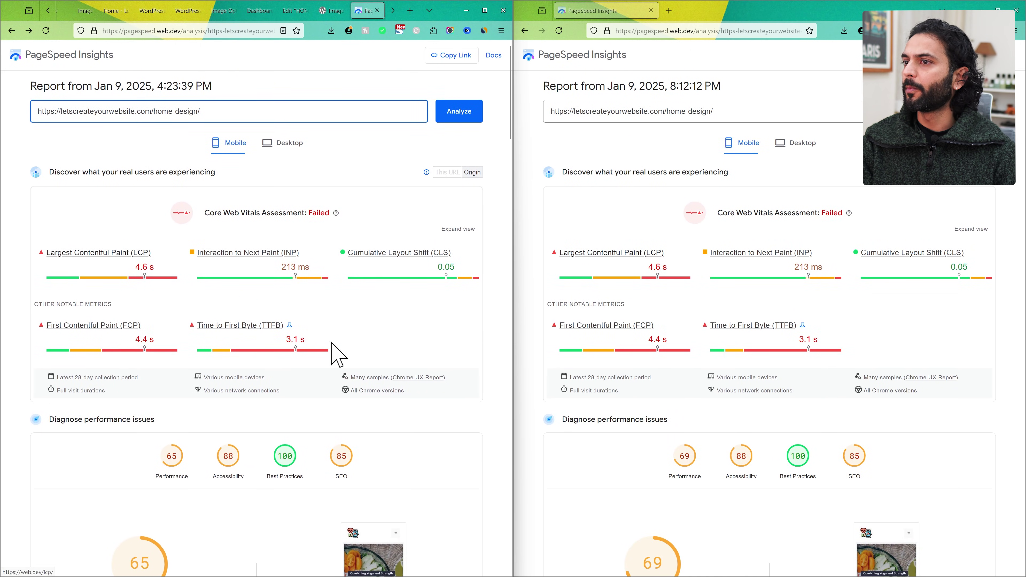
- Compare the performance metrics and diagnostics of both mobile reports, including Largest Contentful Paint and the image-related audits
scroll(779, 383, down, 7)
scroll(782, 386, down, 3)
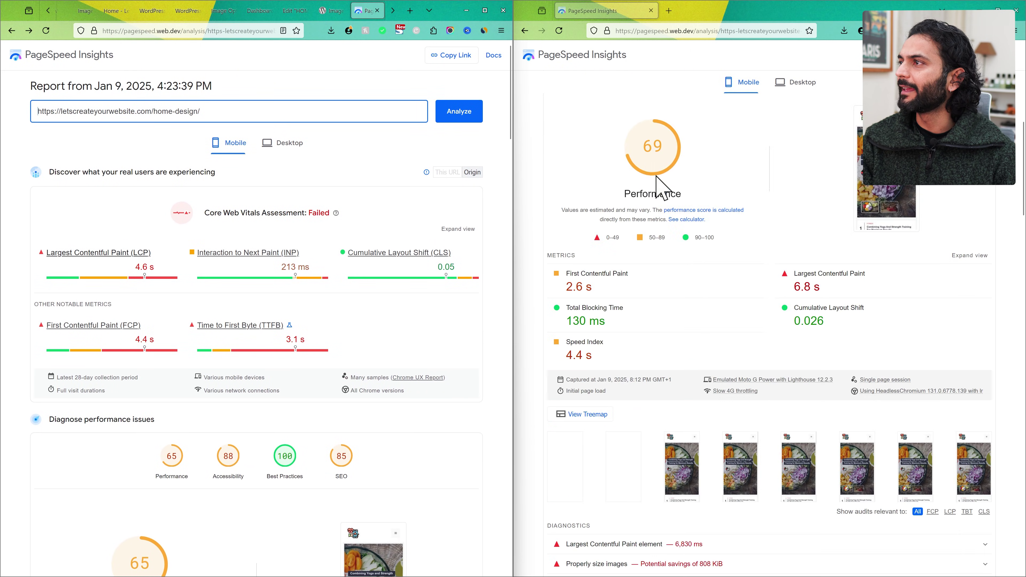
scroll(390, 342, down, 4)
scroll(389, 341, down, 7)
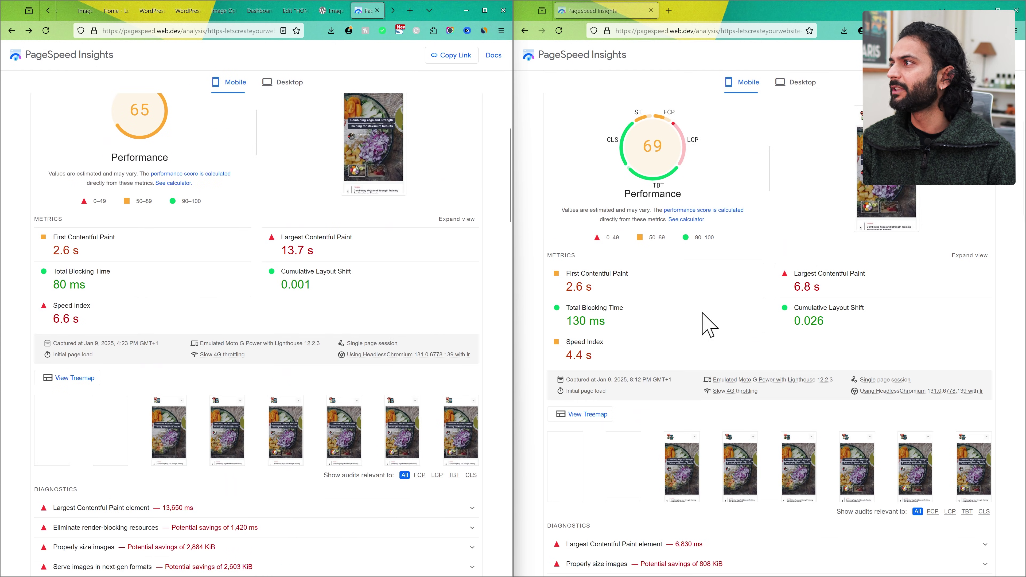
scroll(582, 312, down, 3)
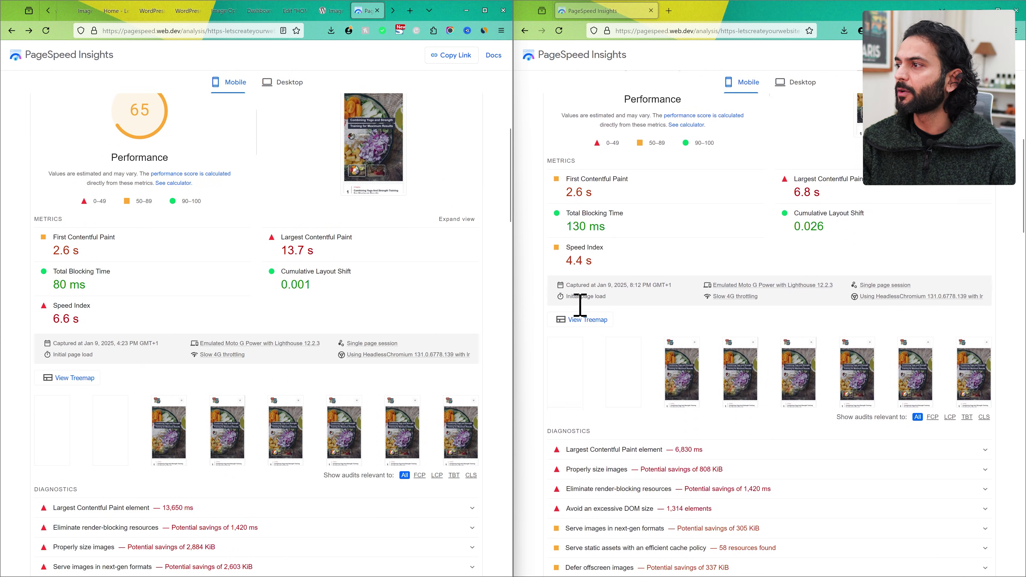
scroll(580, 320, down, 4)
scroll(327, 392, down, 4)
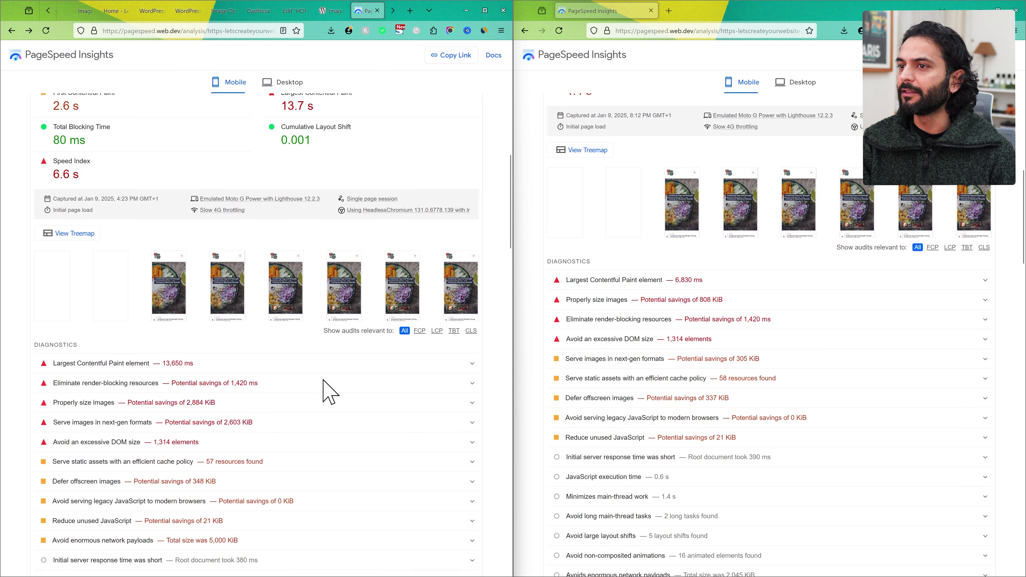
scroll(326, 395, down, 2)
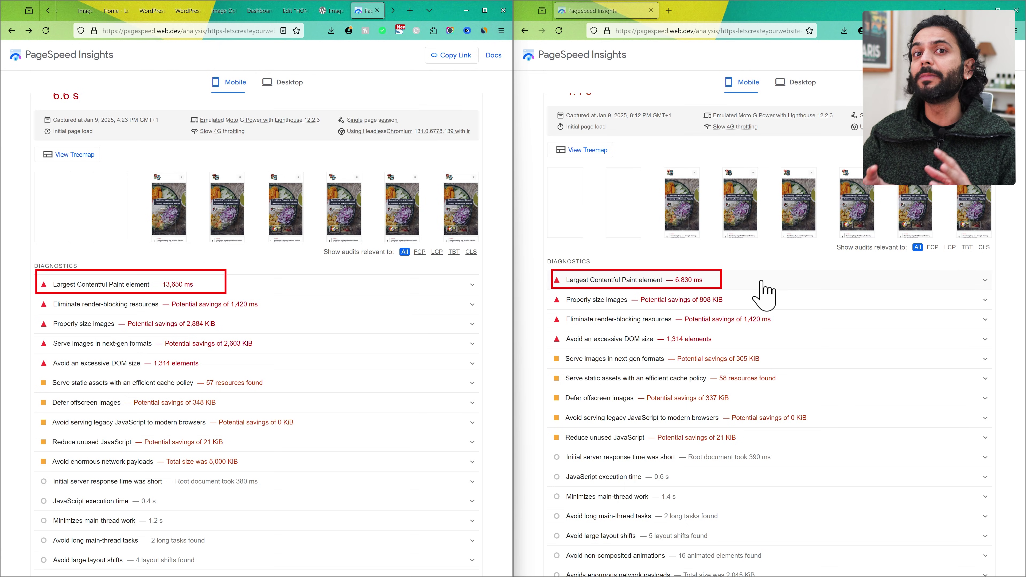
- Review the performance score and metrics in the new mobile PageSpeed report again
scroll(763, 291, up, 10)
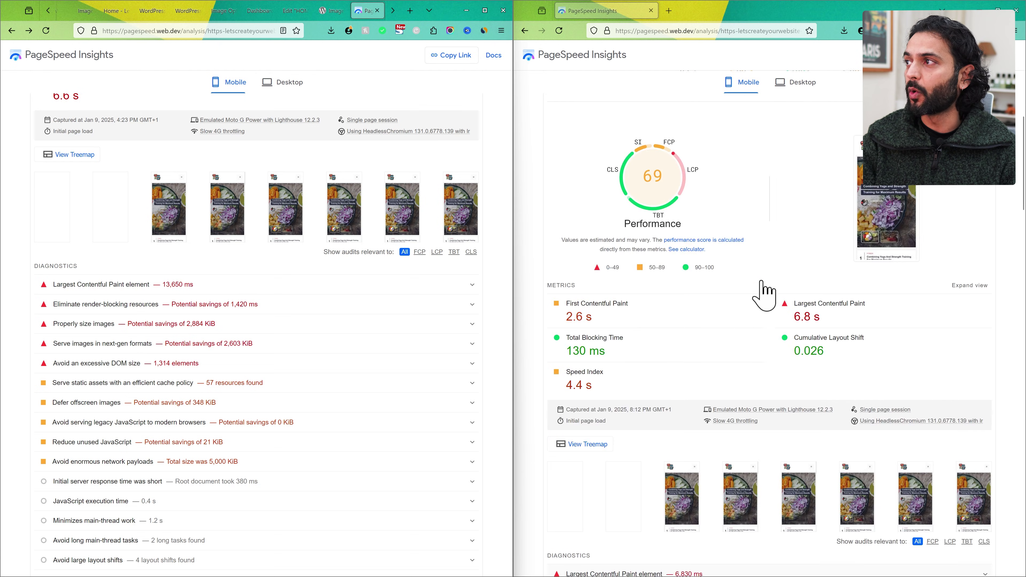
scroll(679, 364, down, 2)
scroll(683, 374, up, 2)
scroll(685, 376, down, 2)
scroll(687, 381, down, 3)
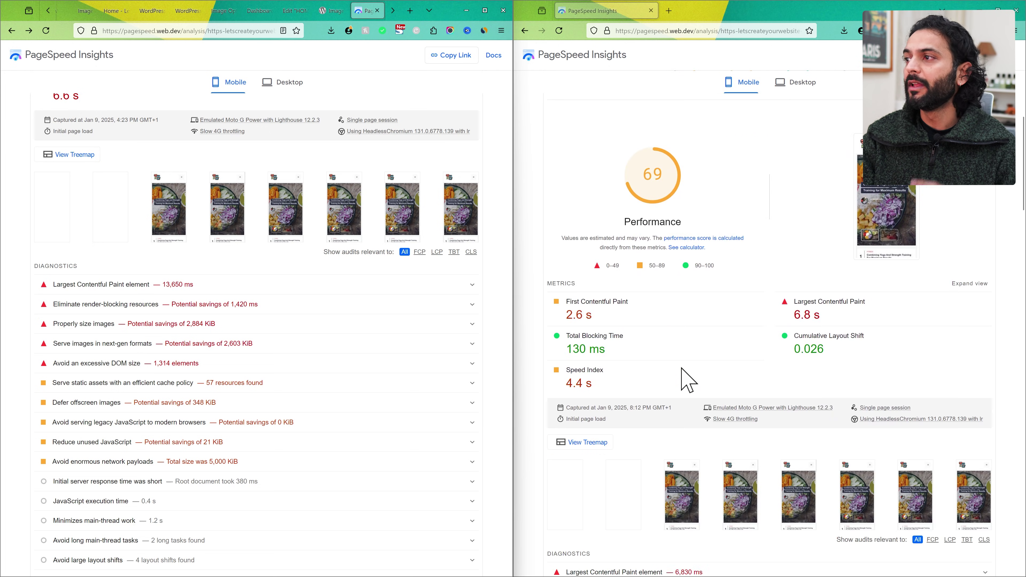
- Inspect the details of the "Properly size images" audit in the new mobile PageSpeed report, and collapse it again
scroll(687, 382, down, 7)
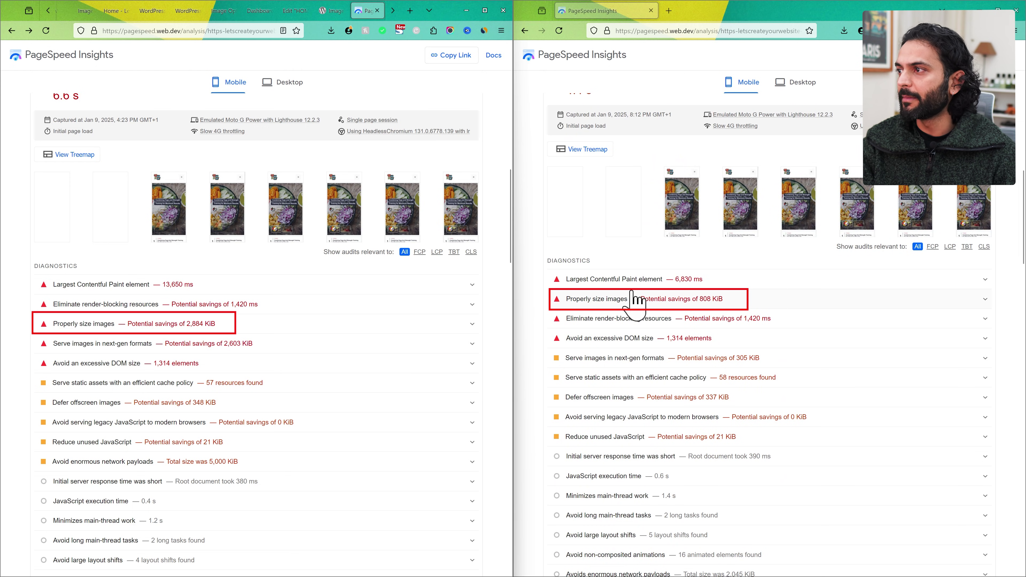
click(748, 301)
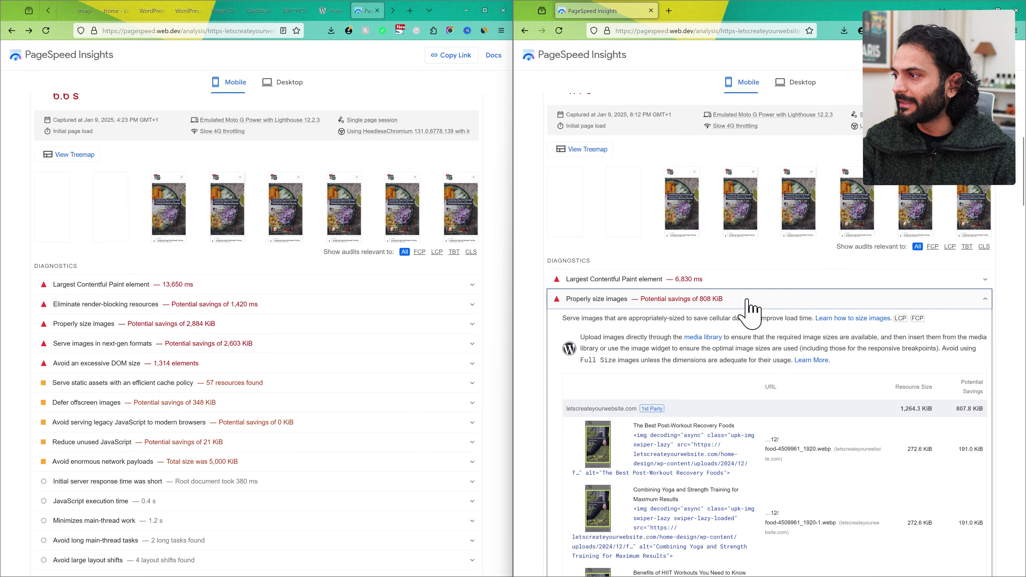
scroll(798, 523, down, 2)
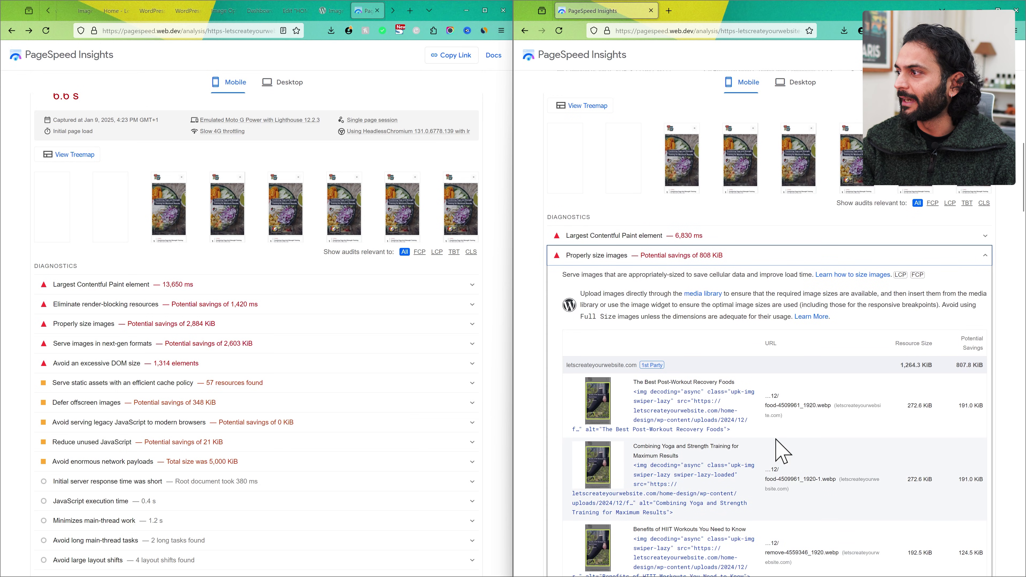
scroll(835, 366, up, 1)
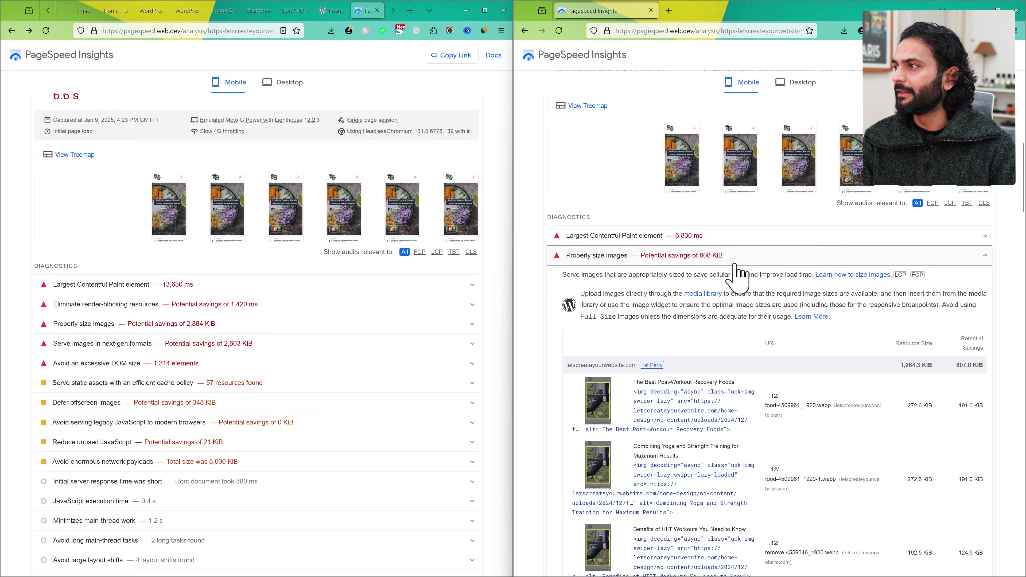
click(751, 255)
- Inspect the images listed under "Serve images in next-gen formats" in the new report, and collapse the audit
scroll(259, 324, down, 2)
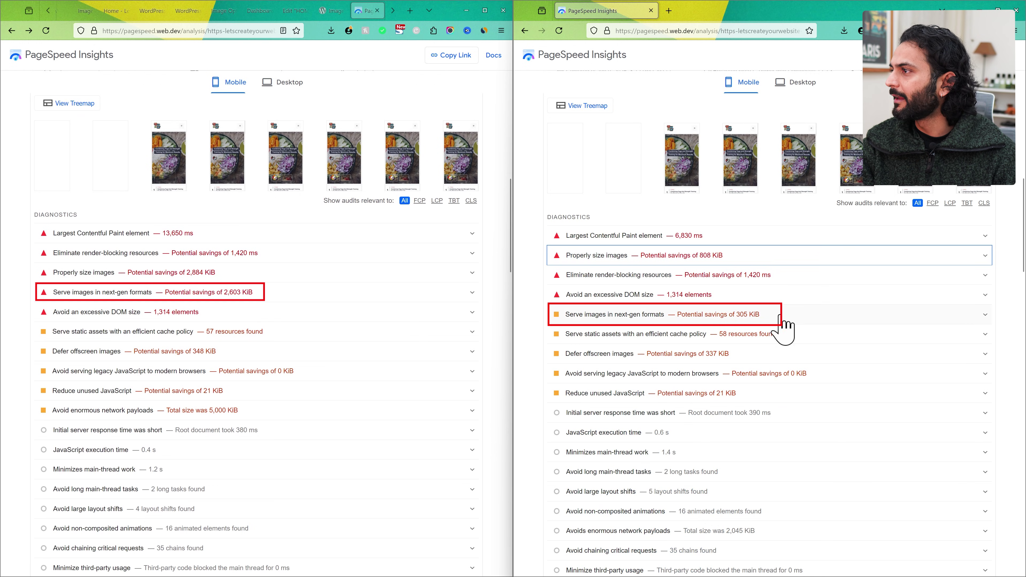
click(802, 319)
scroll(748, 344, down, 3)
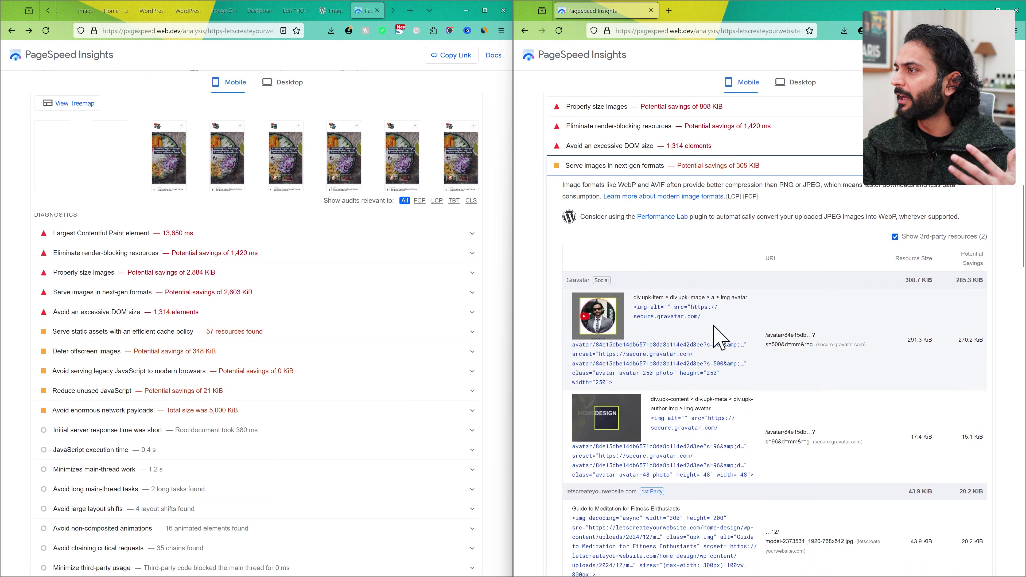
scroll(679, 376, down, 1)
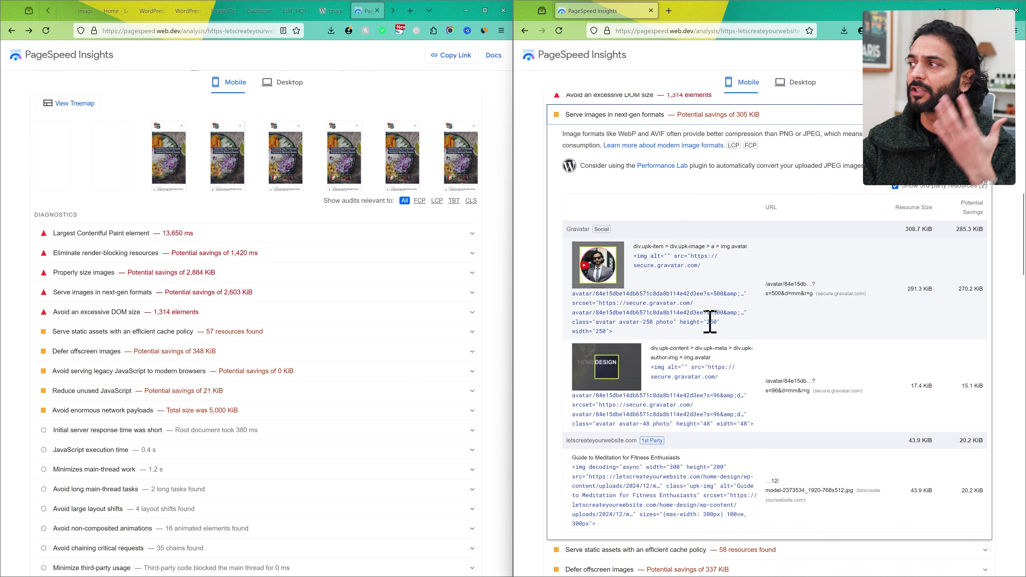
scroll(622, 291, up, 2)
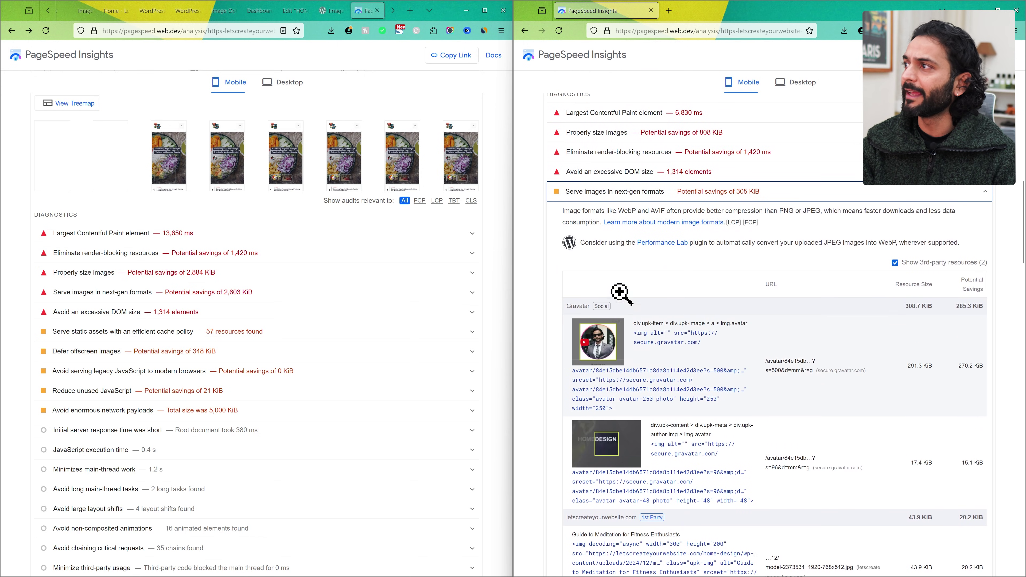
click(825, 193)
scroll(644, 327, up, 2)
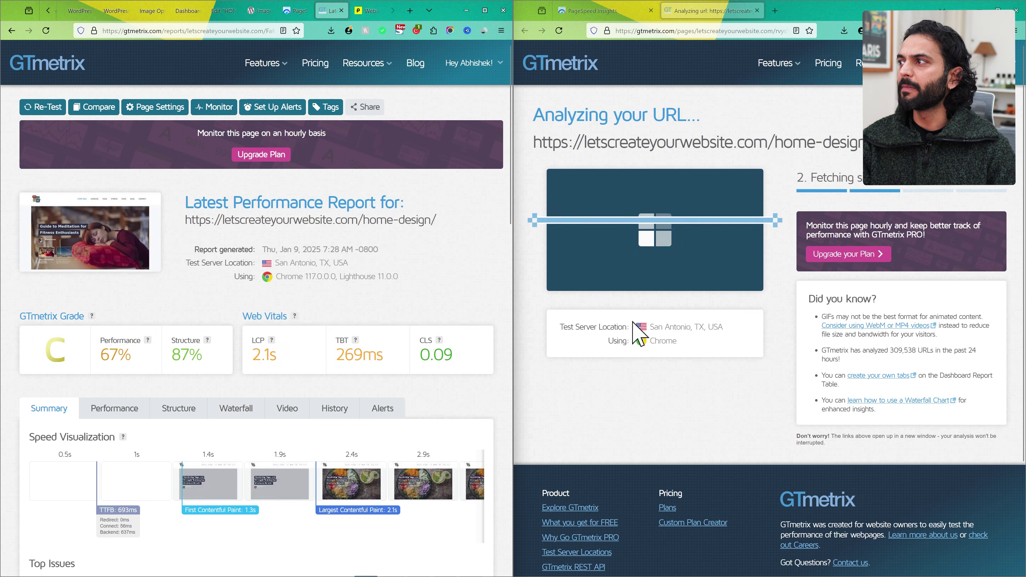
- Review the grade, web vitals and top issues in the earlier GTmetrix report
scroll(368, 308, down, 3)
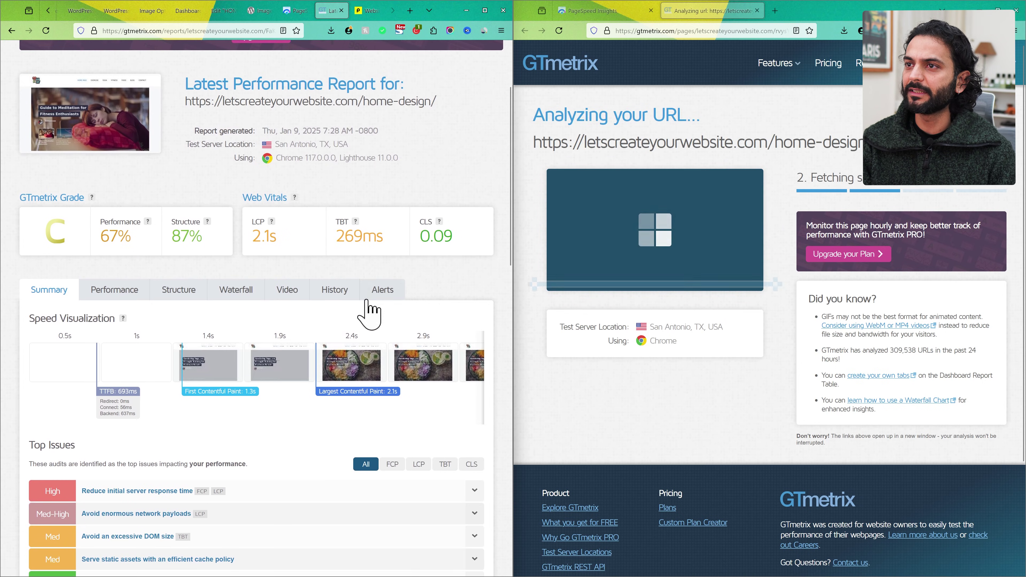
scroll(368, 308, down, 2)
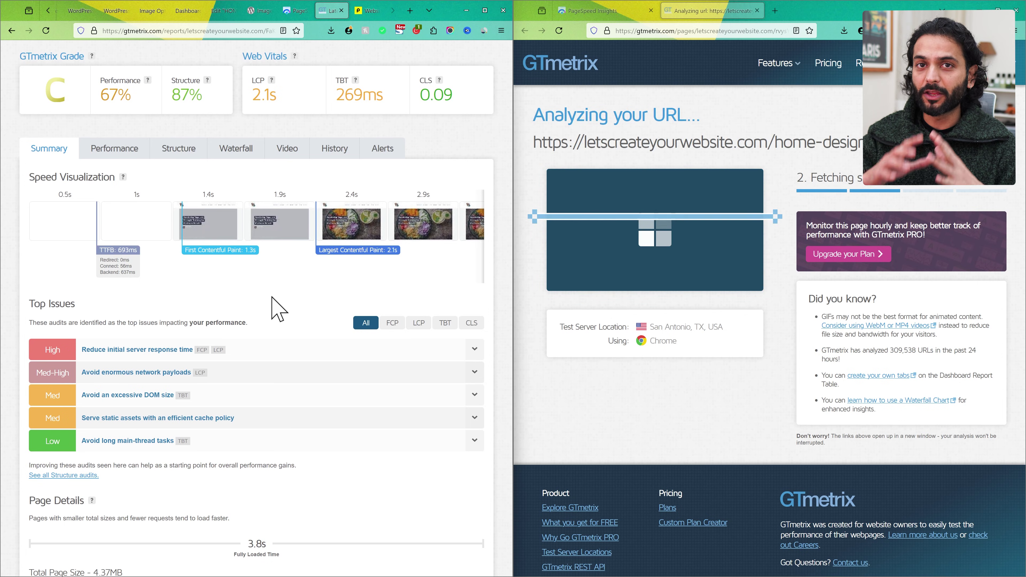
scroll(279, 307, up, 5)
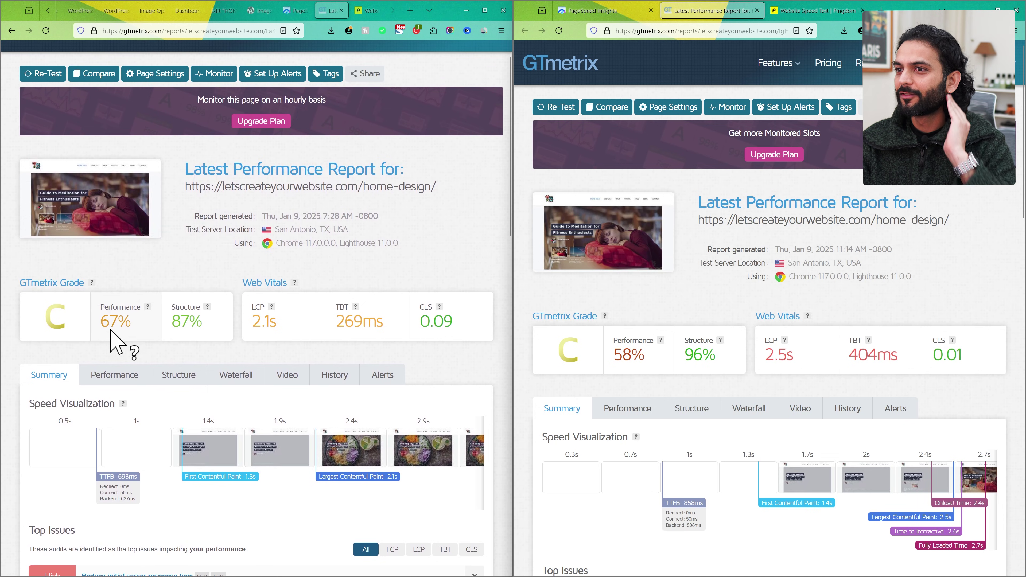
- Compare the GTmetrix scores, web vitals, speed visualization and top issues of the earlier and new reports
scroll(738, 299, down, 2)
scroll(739, 299, down, 2)
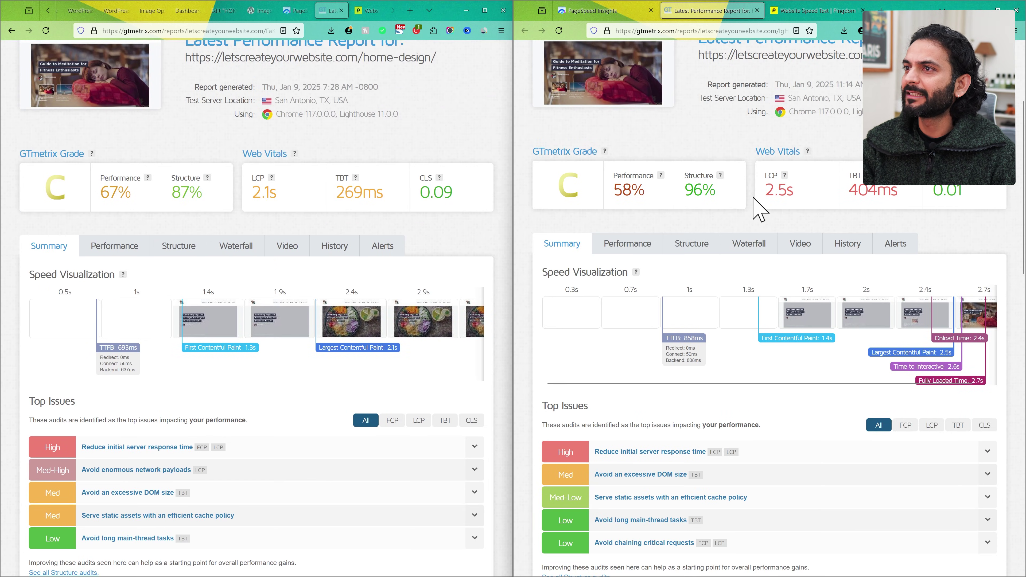
scroll(768, 205, down, 1)
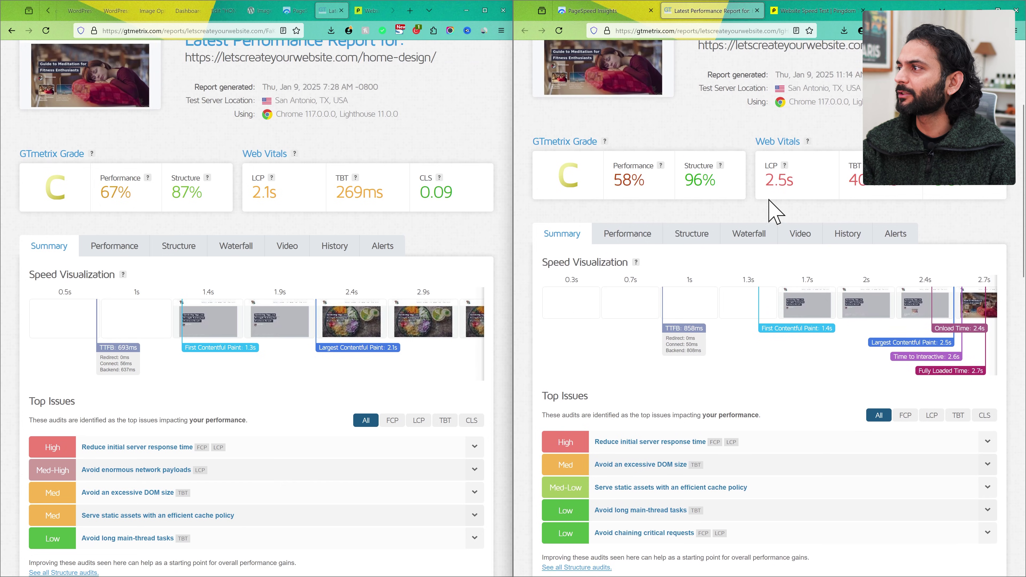
scroll(800, 206, down, 2)
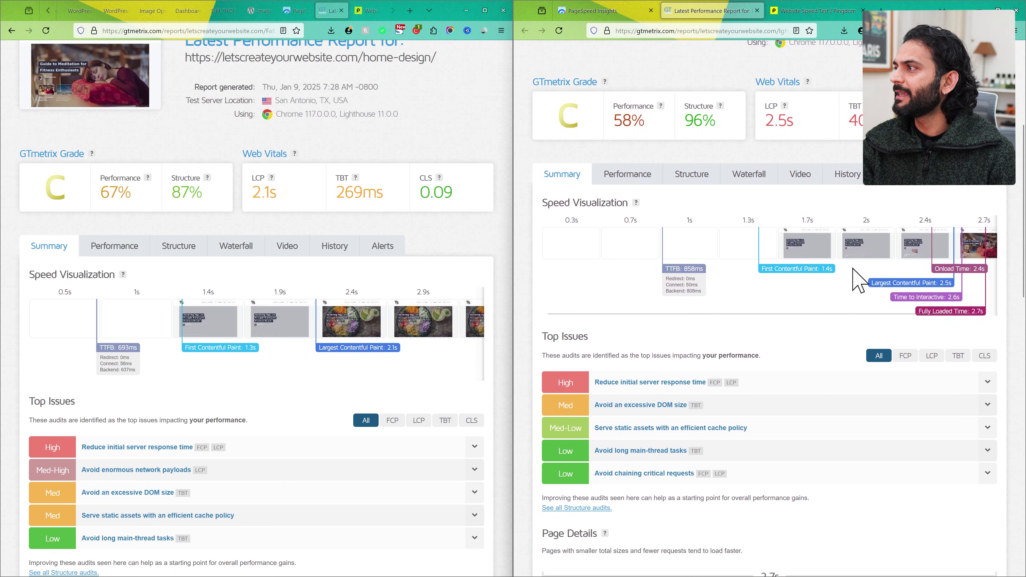
scroll(403, 384, down, 2)
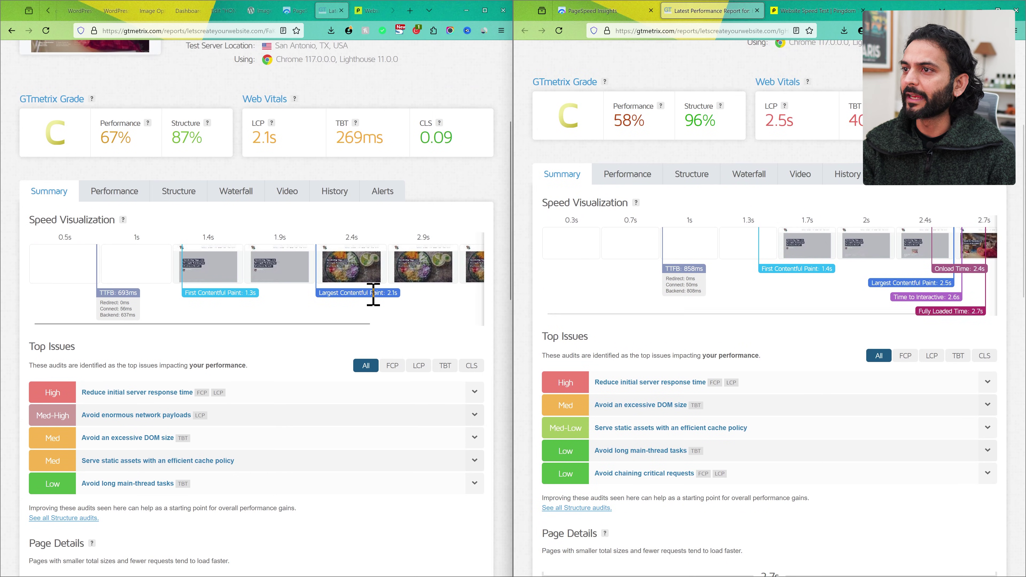
- Retest the home-design page from the new GTmetrix report
scroll(692, 316, up, 10)
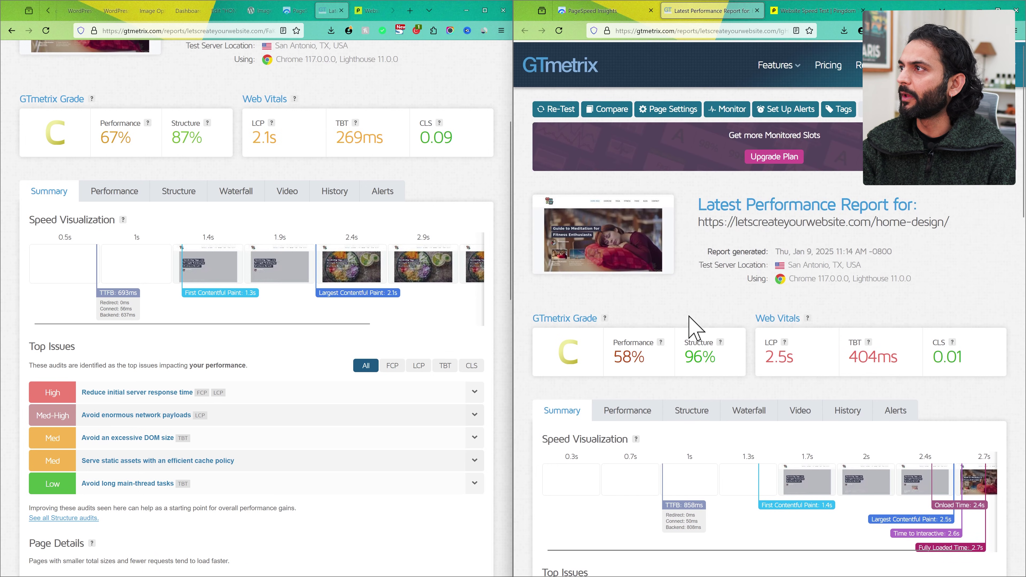
click(555, 109)
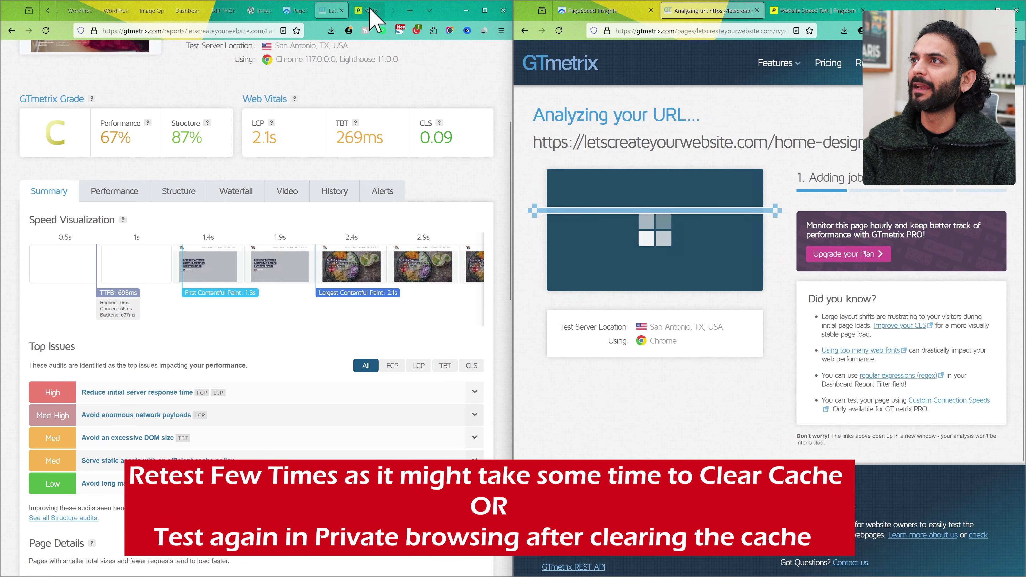
- Switch both windows to Pingdom and compare the page size, load time and performance grade of the two tests
click(370, 17)
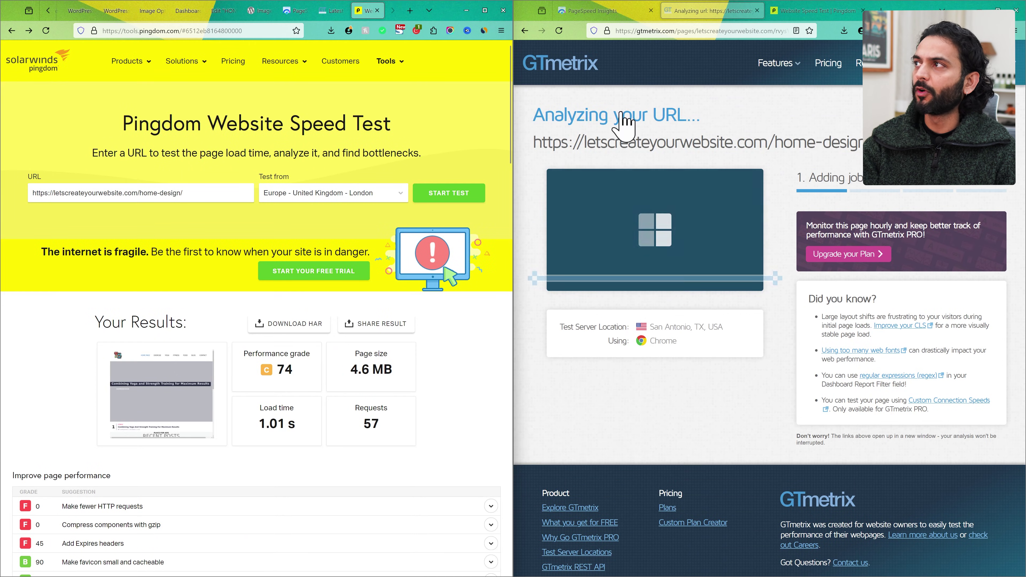
click(812, 11)
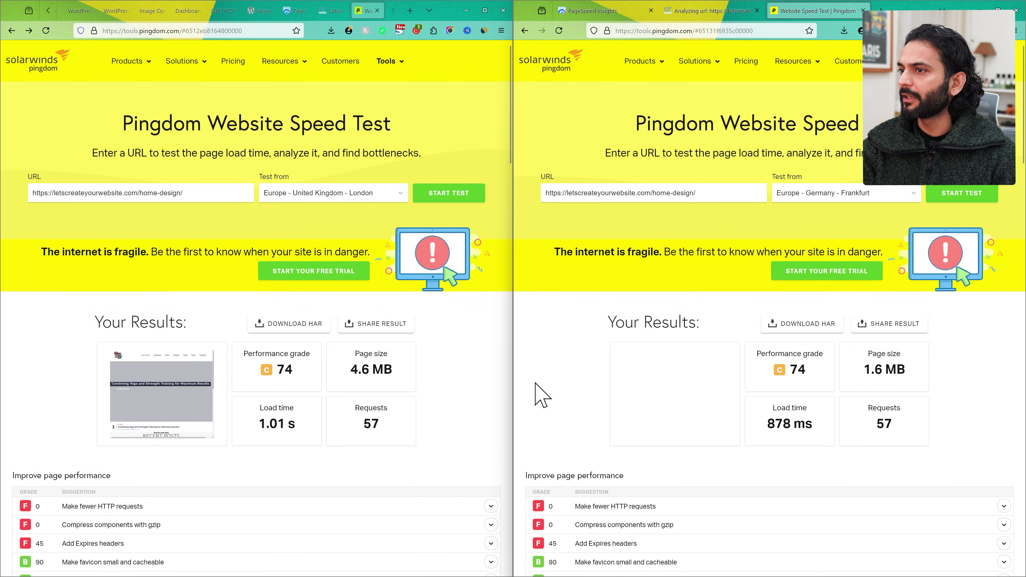
drag(351, 369, 409, 378)
drag(864, 370, 913, 364)
drag(259, 423, 315, 429)
drag(766, 424, 832, 426)
click(797, 368)
click(362, 370)
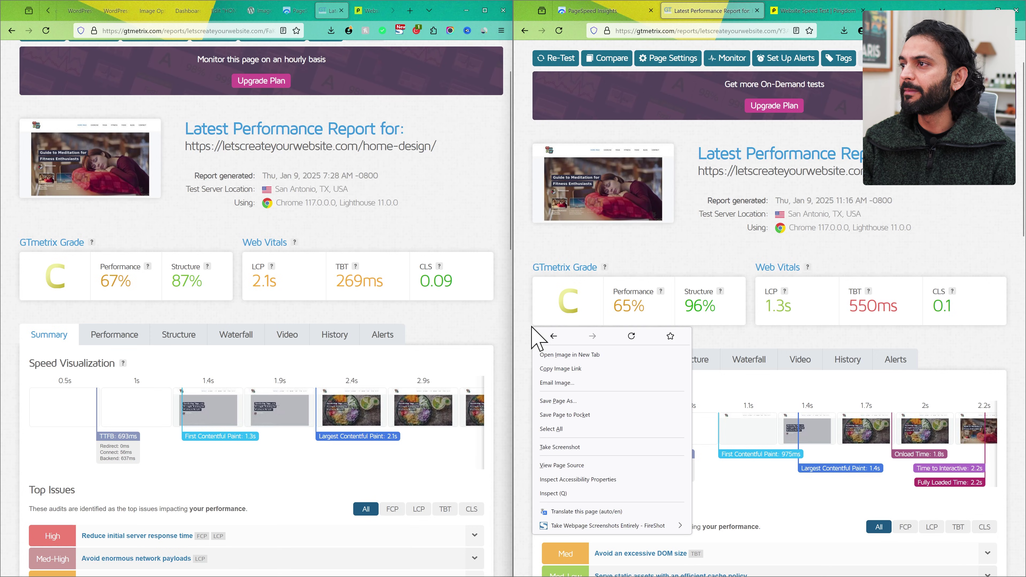
- Compare the LCP, performance score, speed visualization and top issues of the earlier GTmetrix report and the retest
scroll(458, 194, up, 2)
scroll(458, 194, down, 1)
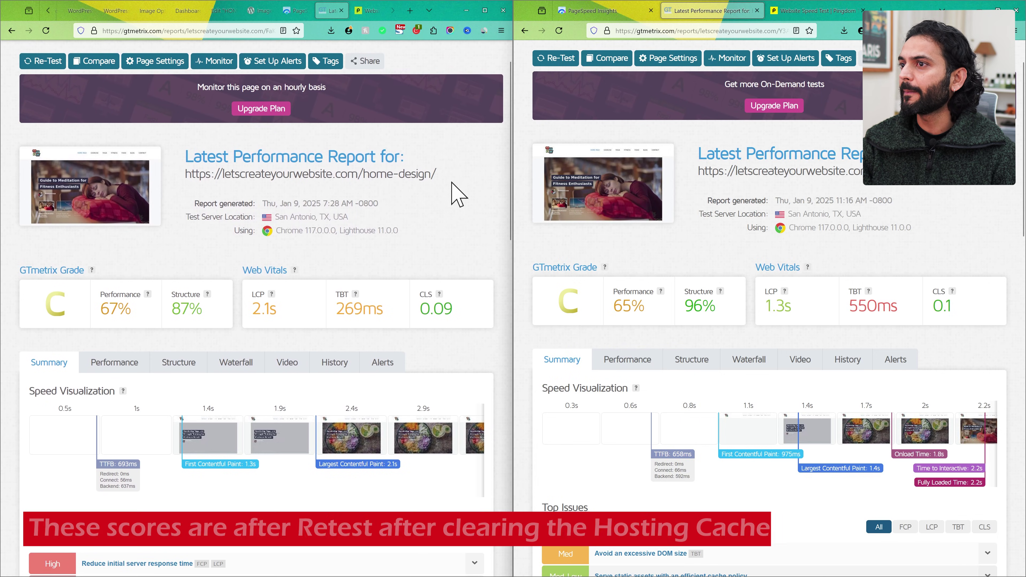
drag(253, 306, 297, 326)
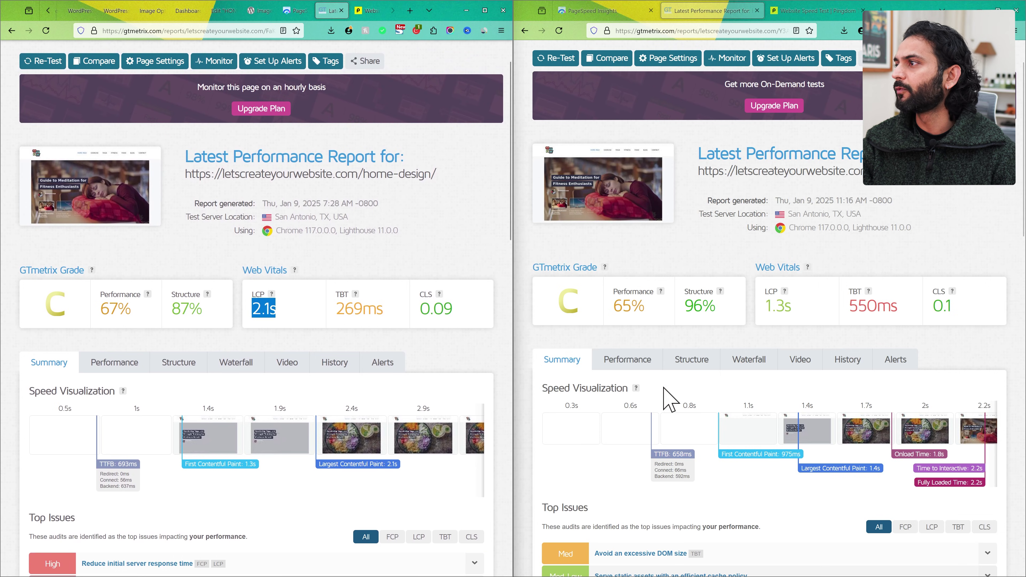
drag(762, 309, 825, 302)
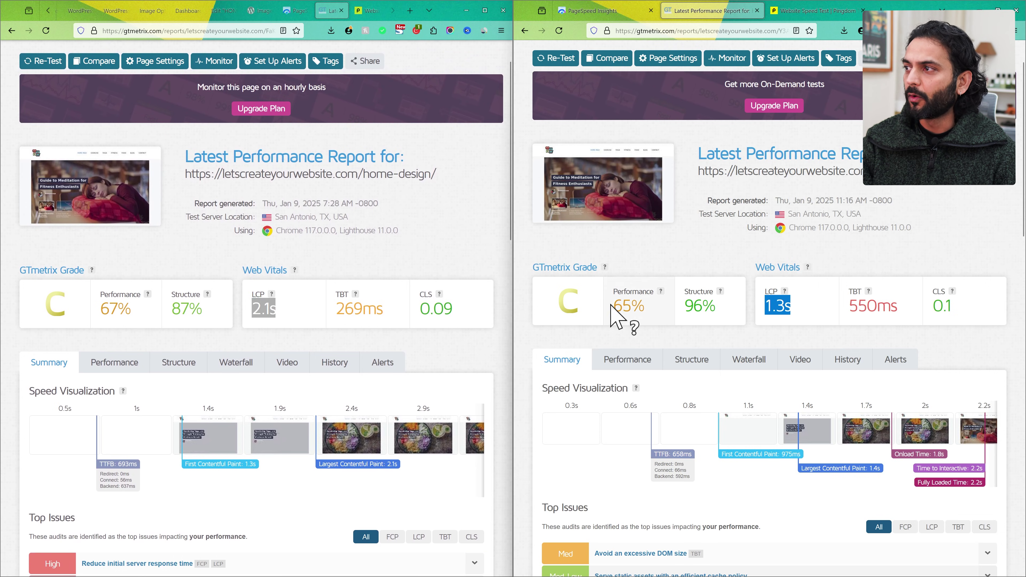
mouse_move(616, 304)
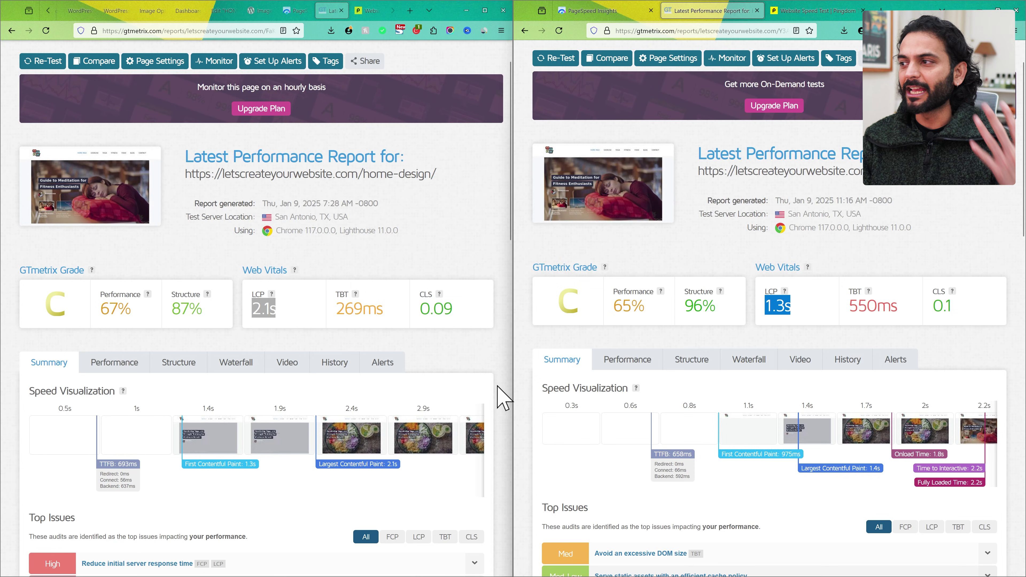
scroll(582, 422, down, 1)
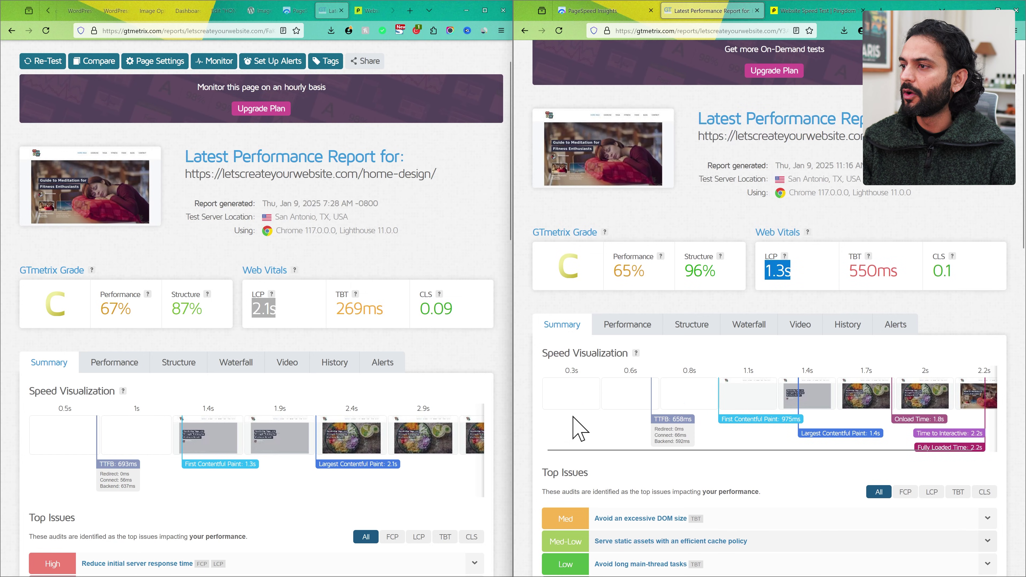
scroll(423, 408, down, 3)
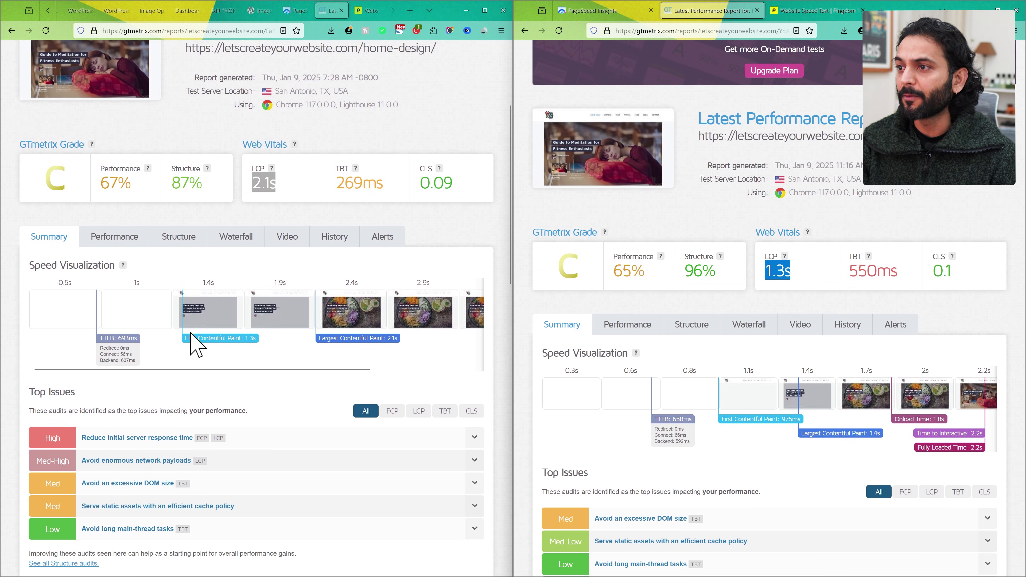
scroll(637, 443, down, 2)
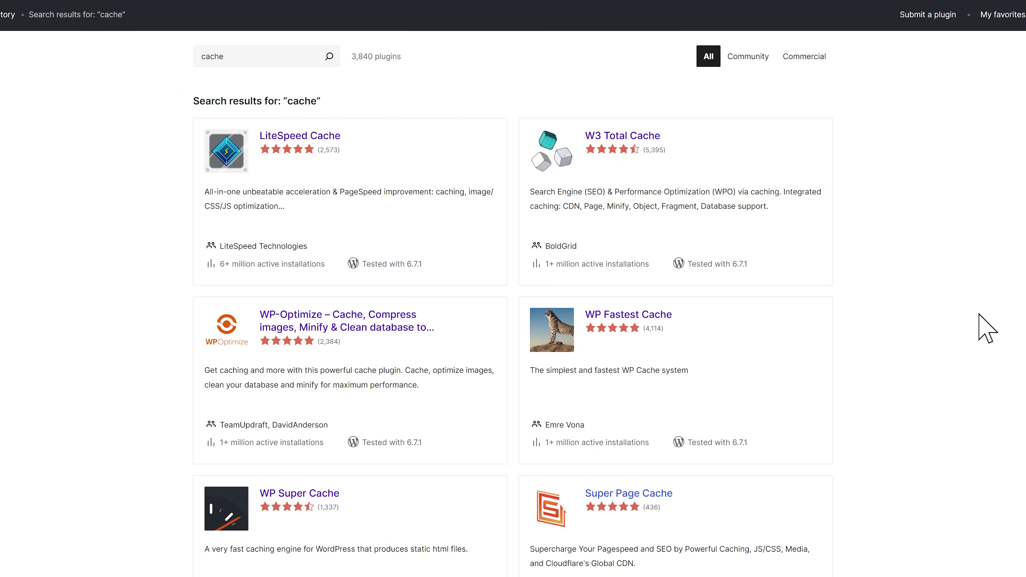
- Browse the WordPress plugin directory results for "cache"
scroll(986, 328, down, 4)
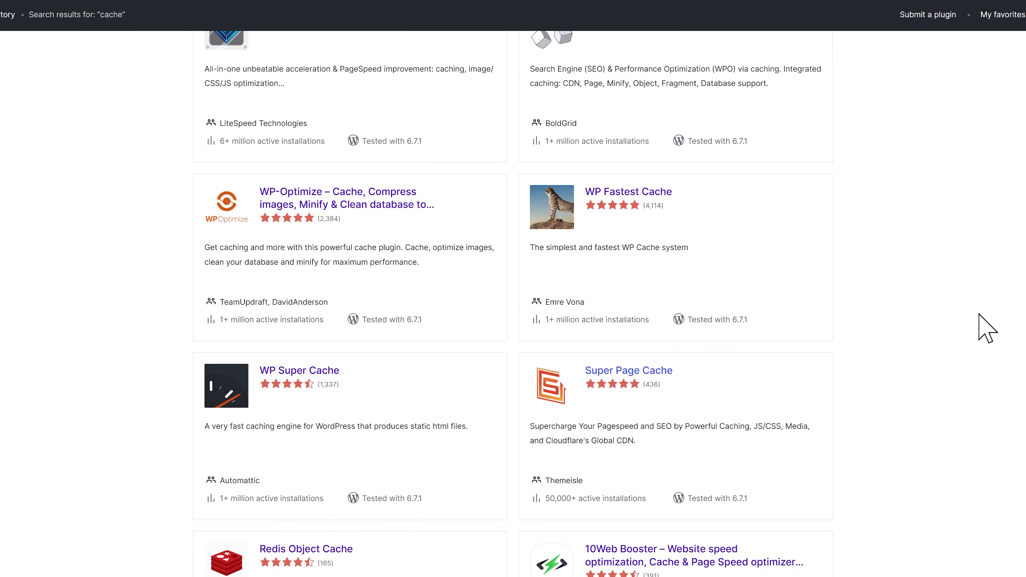
scroll(986, 328, down, 2)
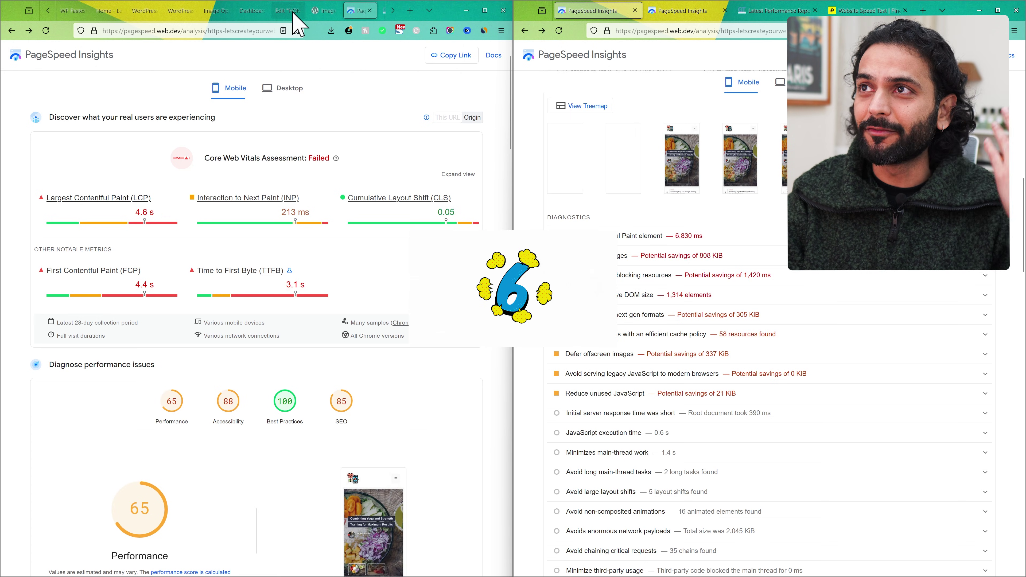
- Return to the Image Optimizer settings page in WordPress and enlarge its browser window to full width
click(177, 14)
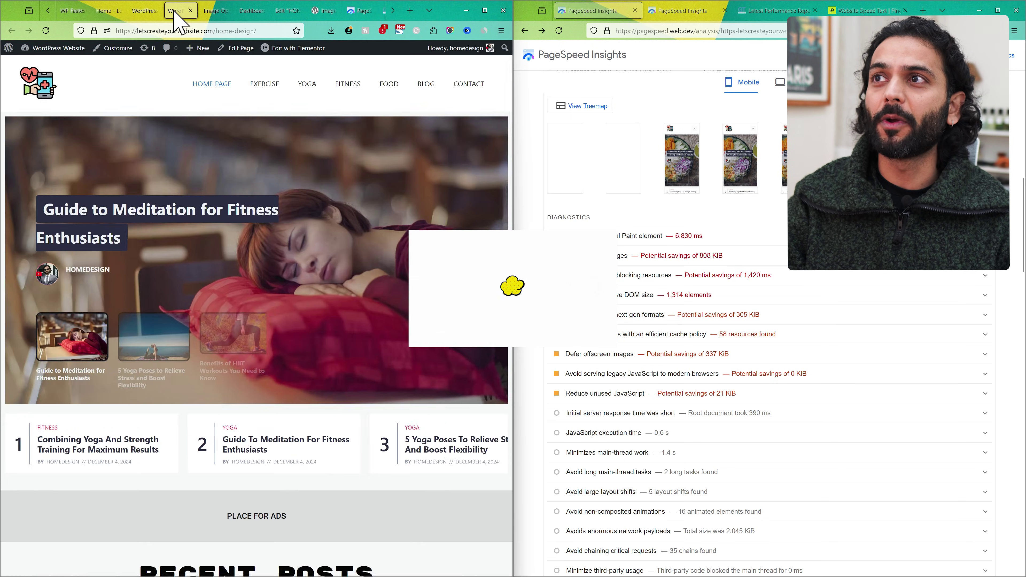
click(209, 14)
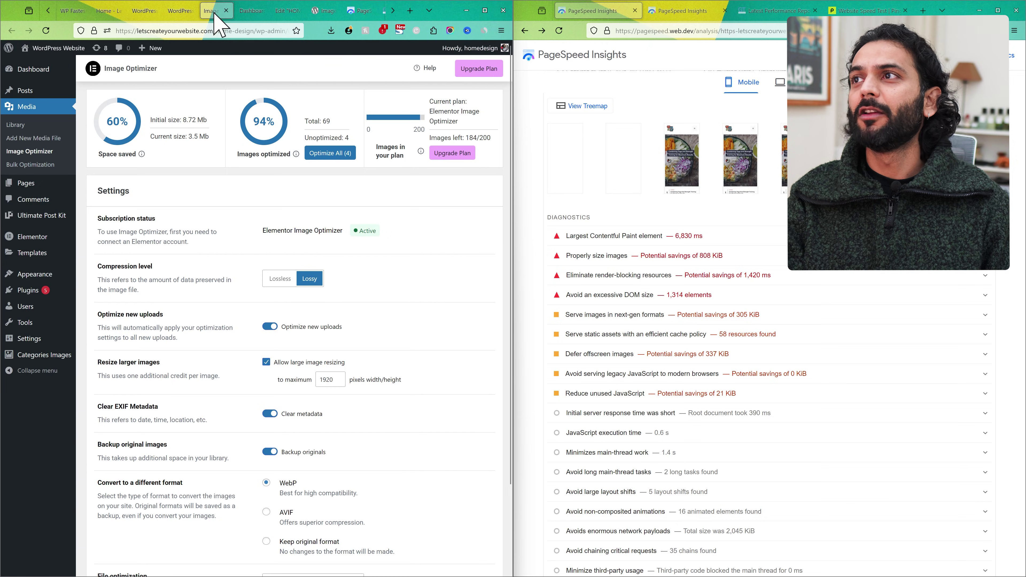
click(485, 10)
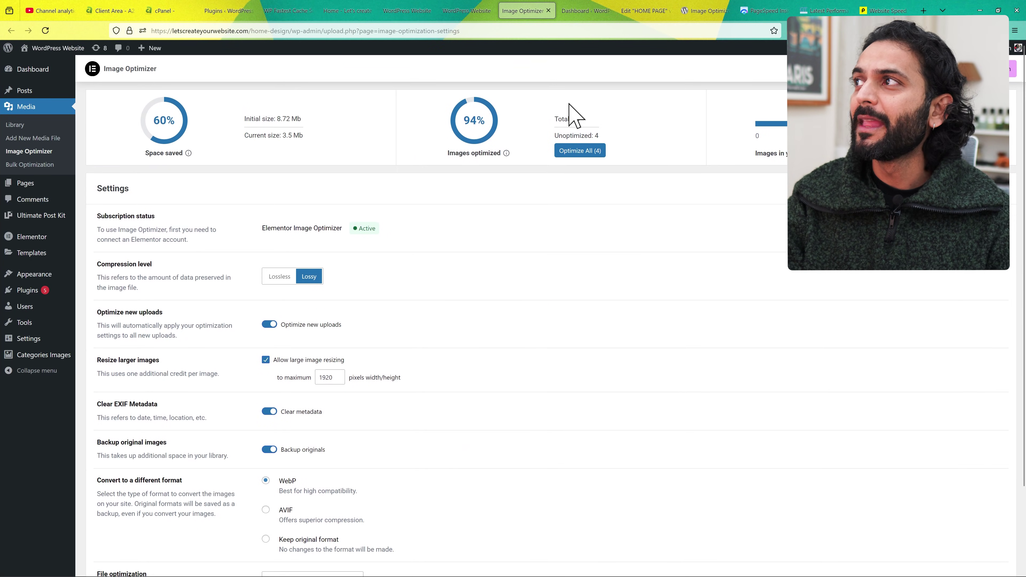